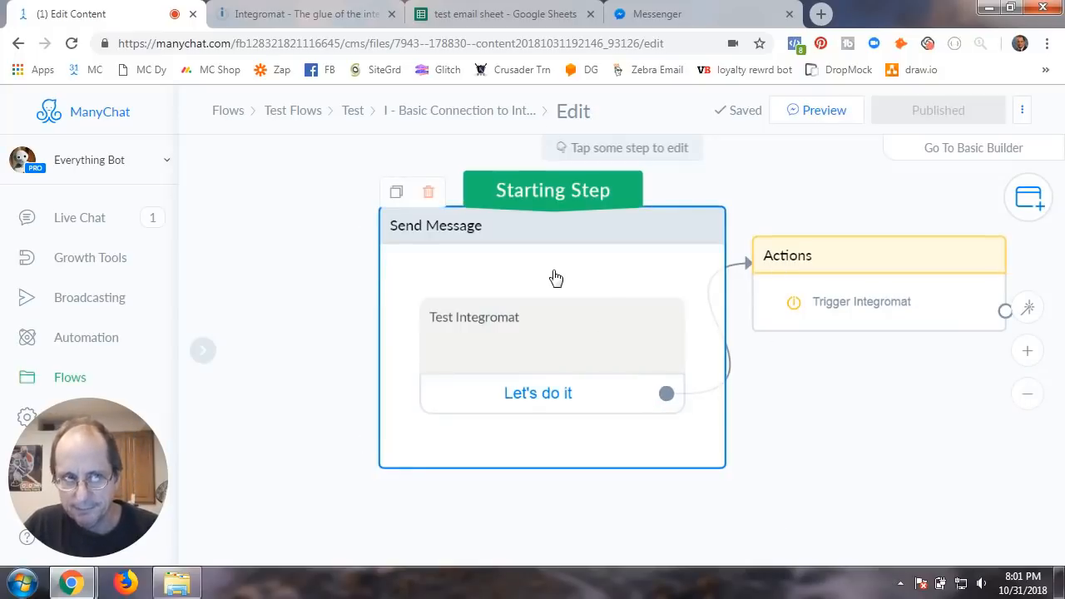
Step: Look over the Send Message step and move the Actions step farther away from it on the flow canvas
click(538, 325)
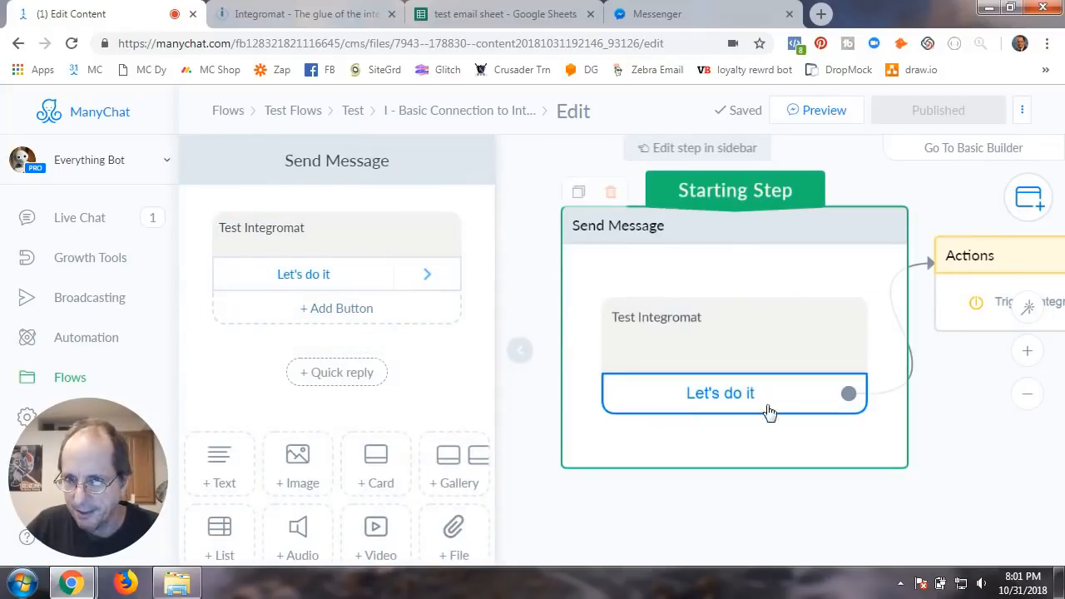
click(521, 351)
drag(725, 466, 593, 442)
drag(813, 445, 663, 439)
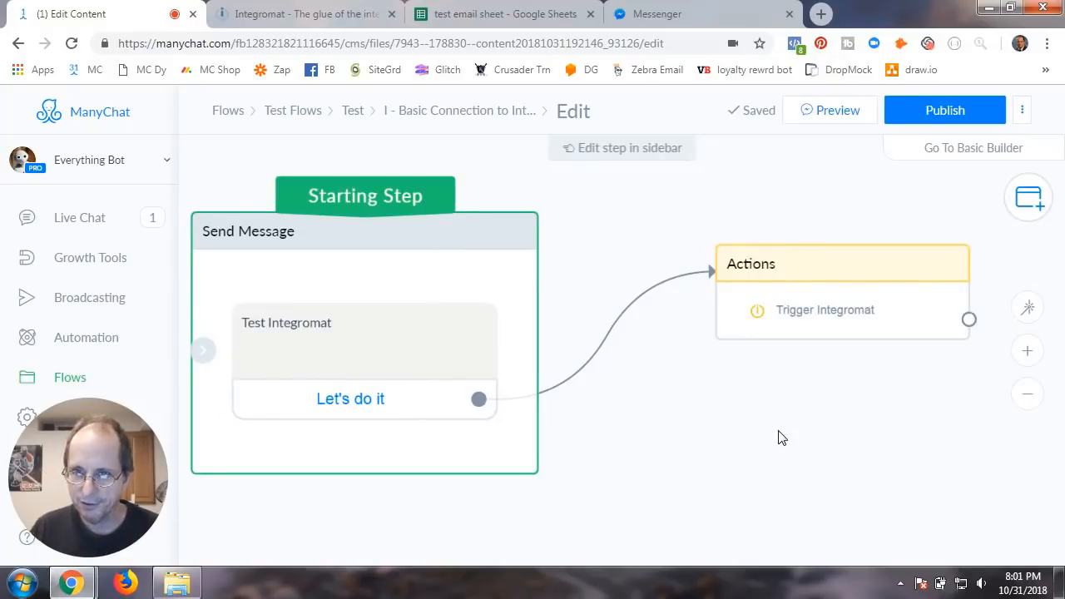
Step: Remove the Trigger Integromat action and delete the Actions step connected to the "Let's do it" button
click(861, 310)
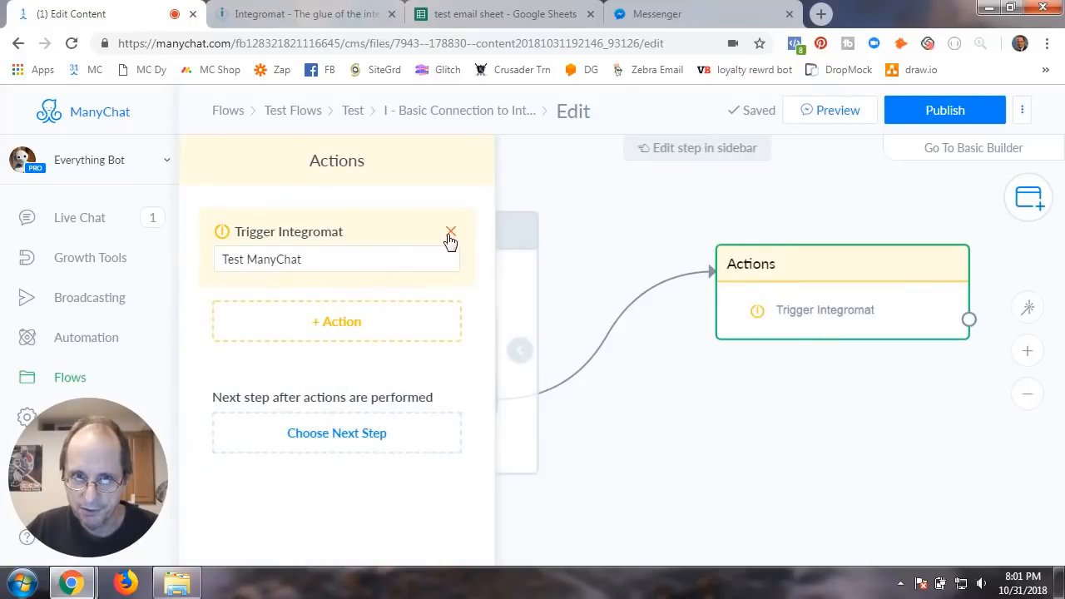
click(450, 233)
click(656, 185)
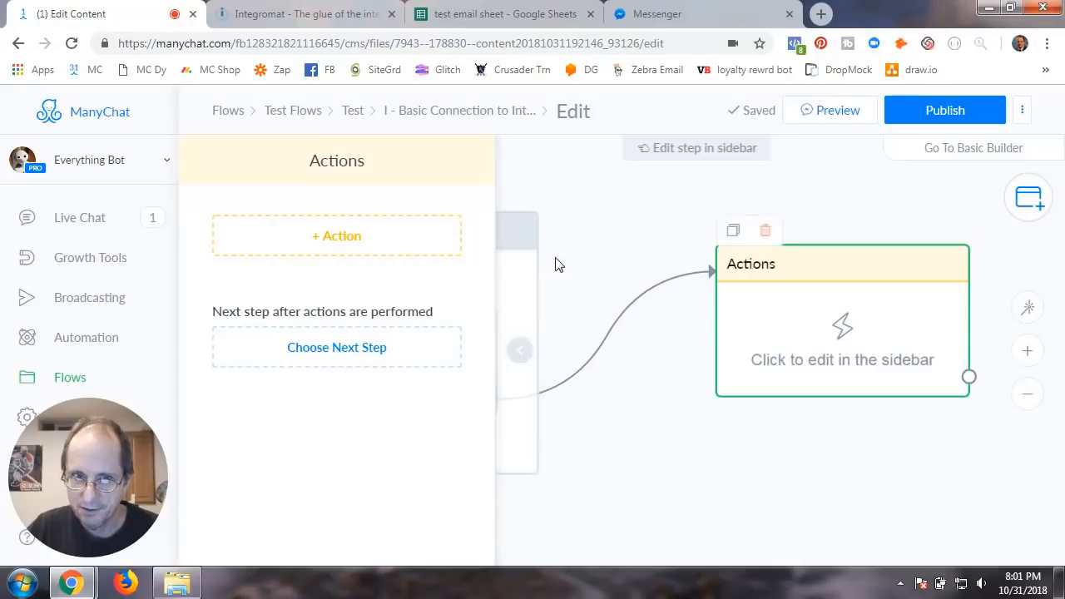
click(331, 242)
scroll(301, 337, down, 3)
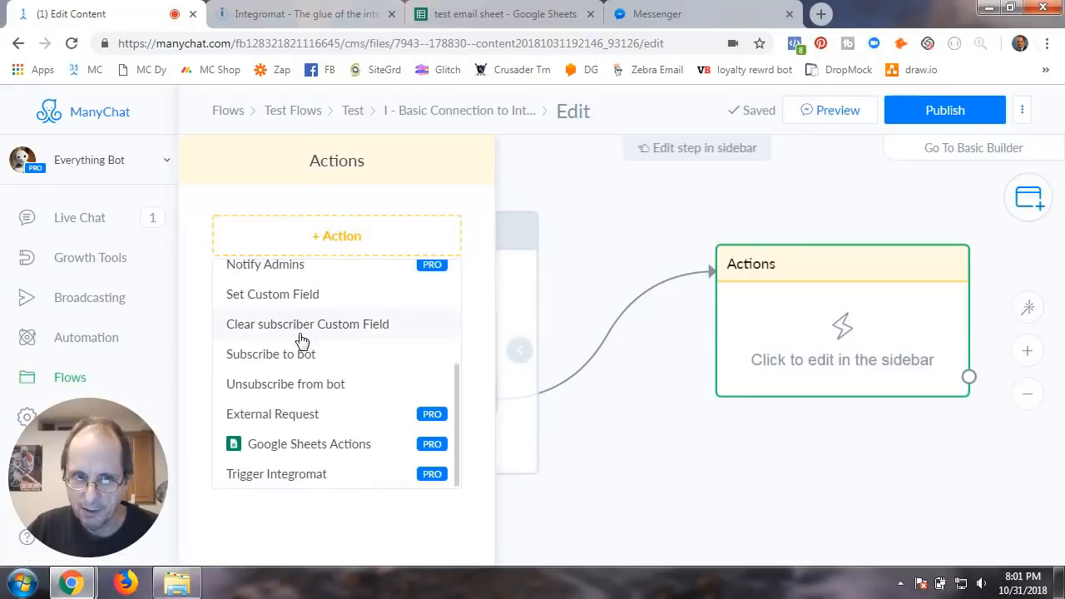
scroll(301, 354, up, 3)
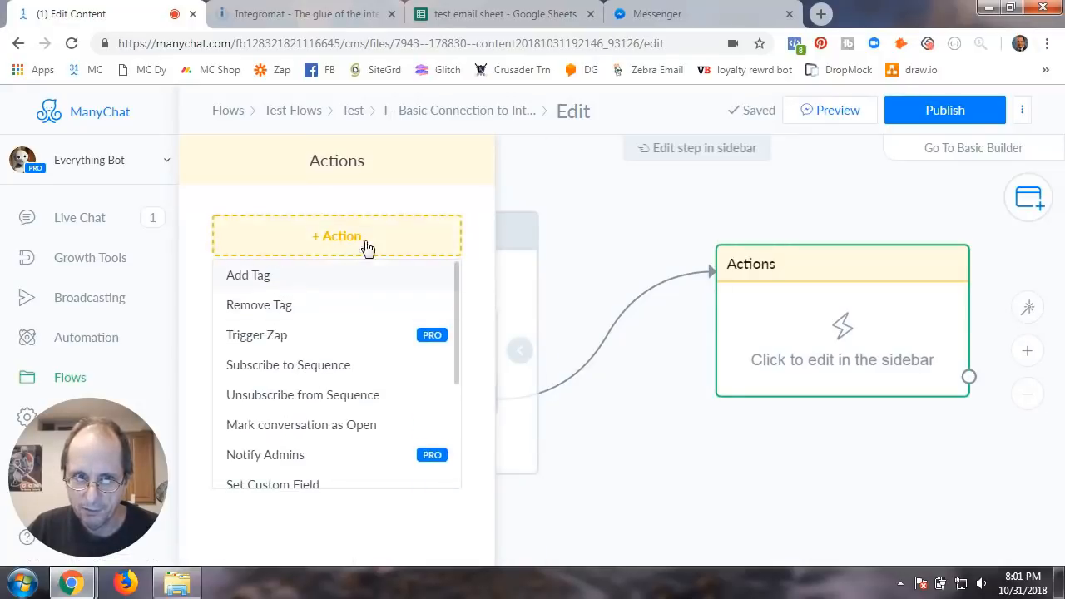
click(642, 357)
click(521, 352)
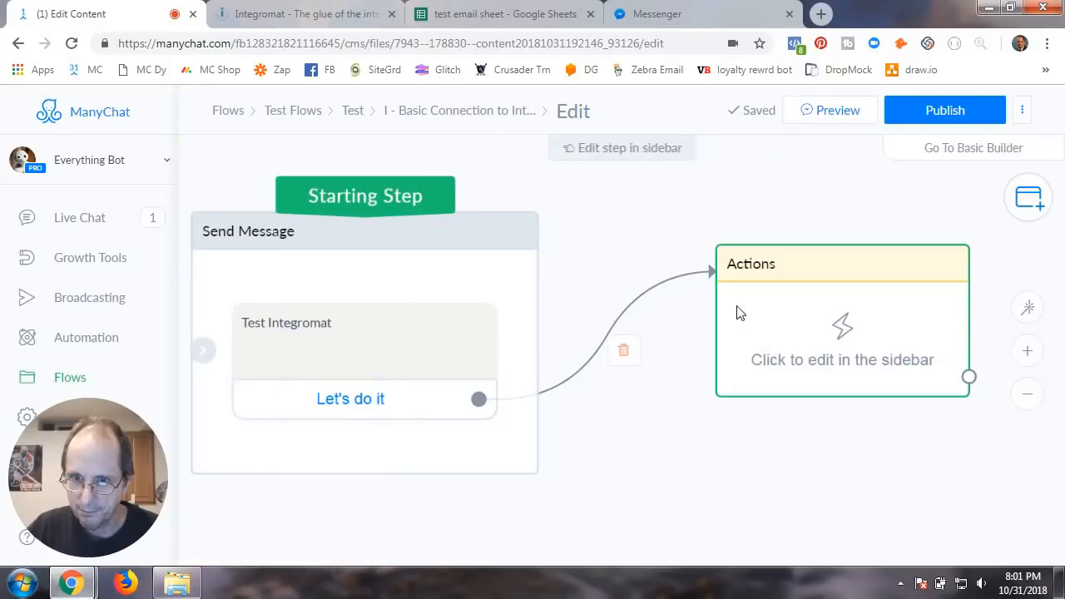
click(766, 228)
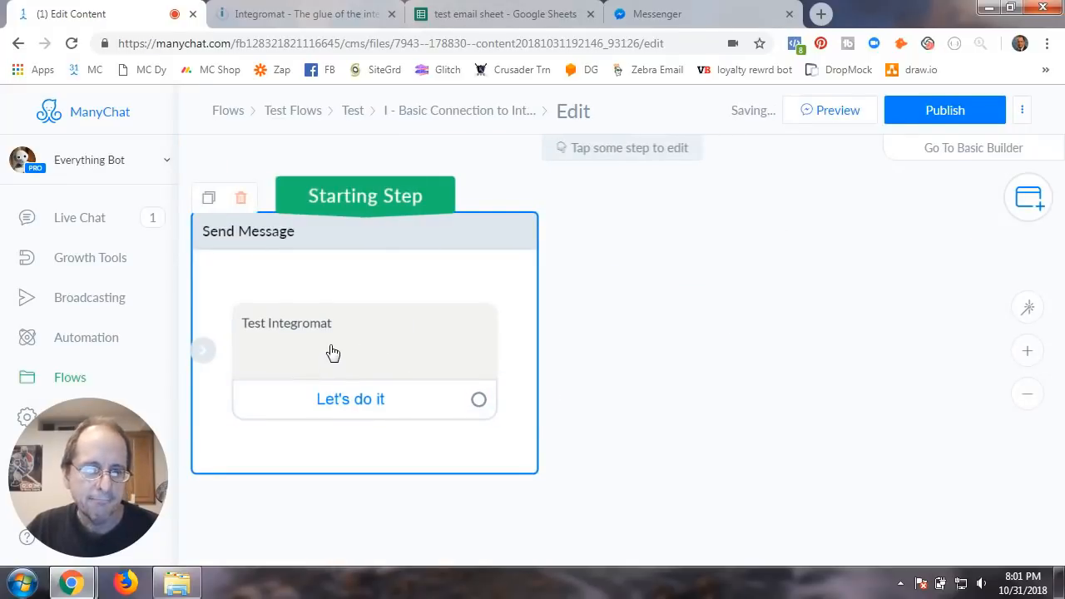
click(350, 412)
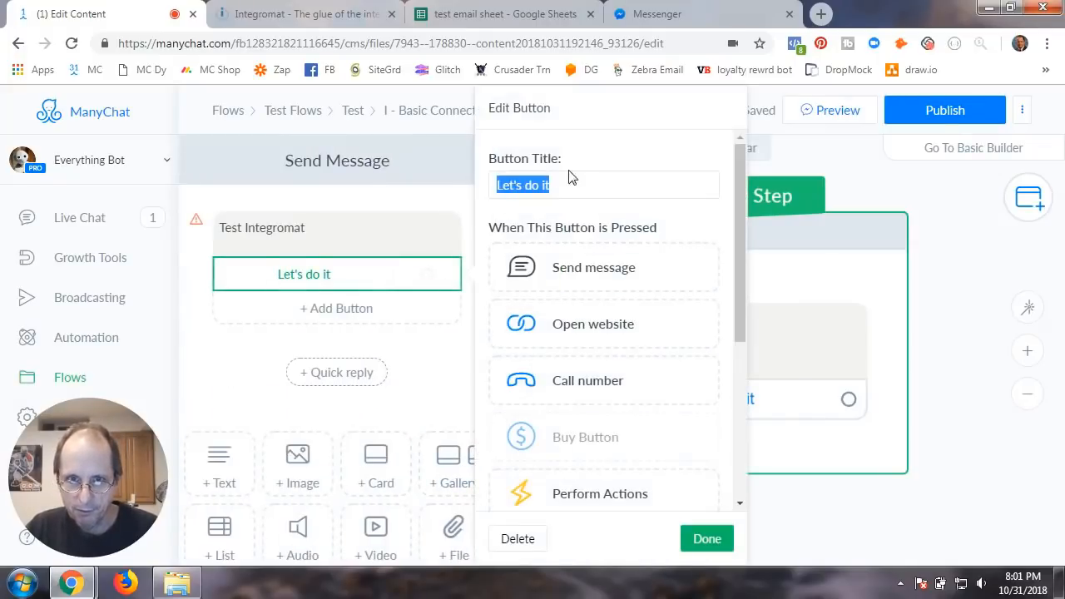
click(697, 543)
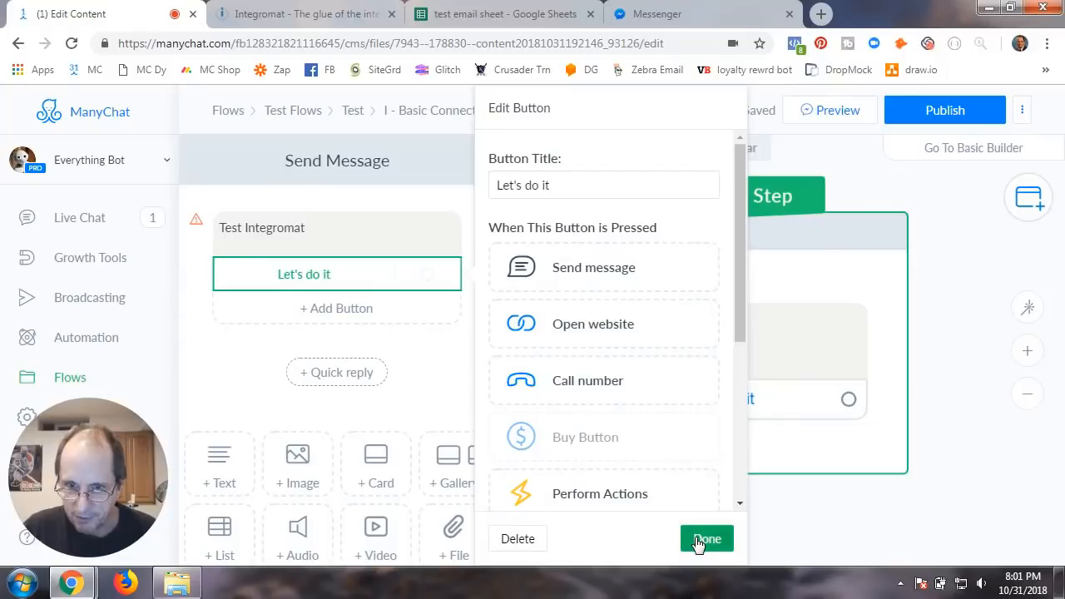
click(522, 358)
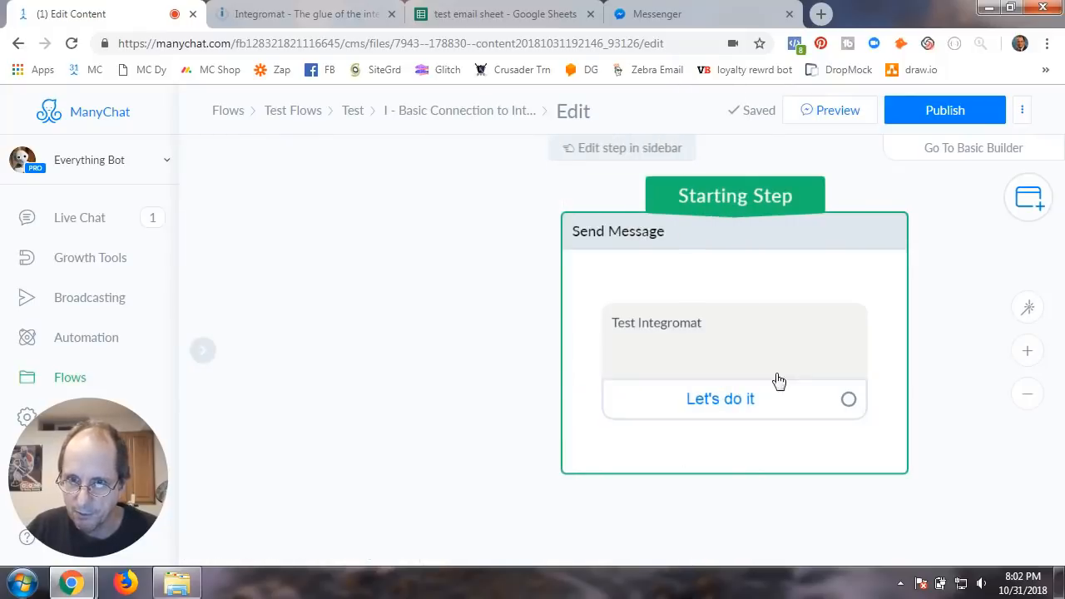
Step: Make room beside the Send Message step and connect a new Perform Actions step to the "Let's do it" button
drag(785, 246, 492, 230)
click(534, 379)
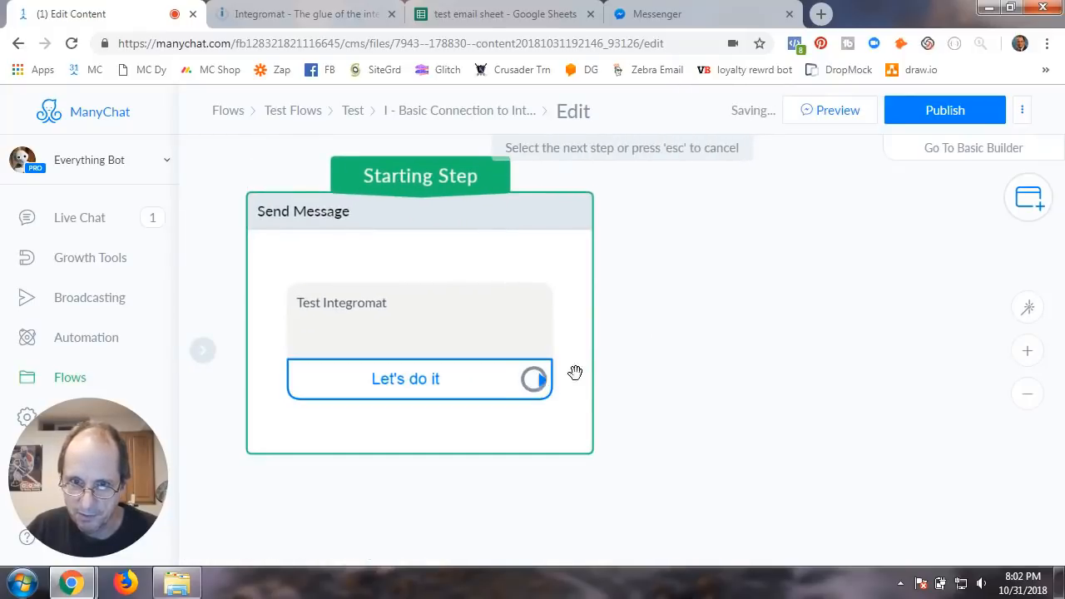
click(673, 270)
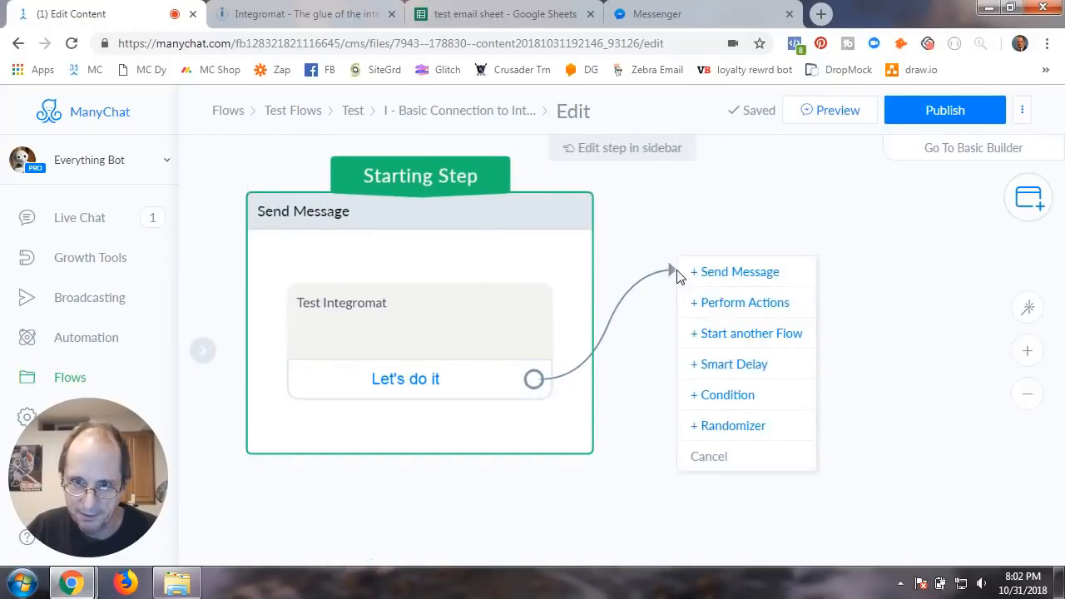
click(729, 307)
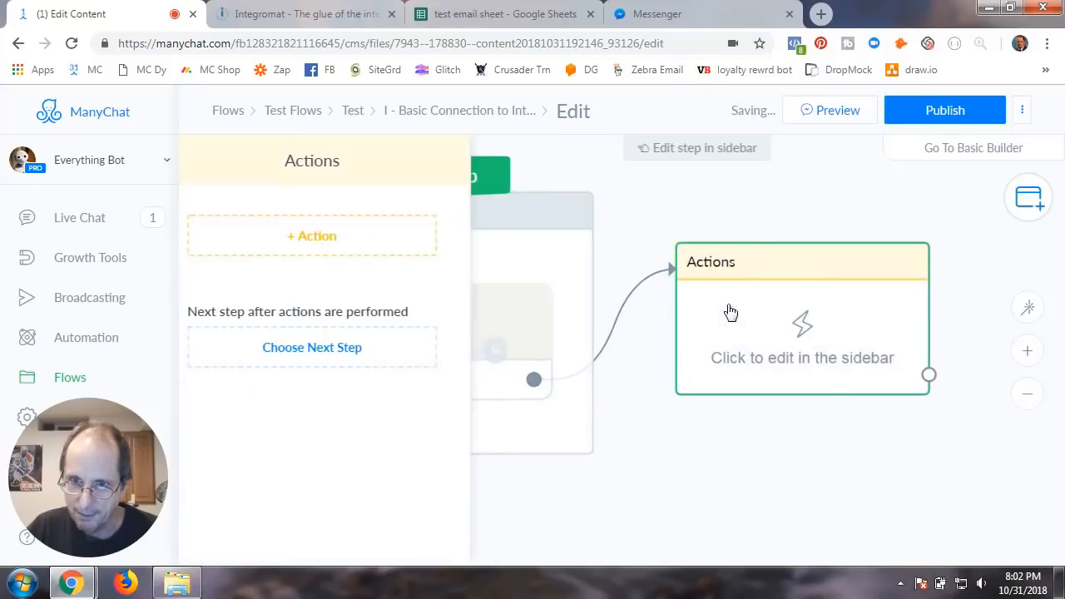
Step: Add a Trigger Integromat action to the new Actions step and go to its webhook field
click(335, 238)
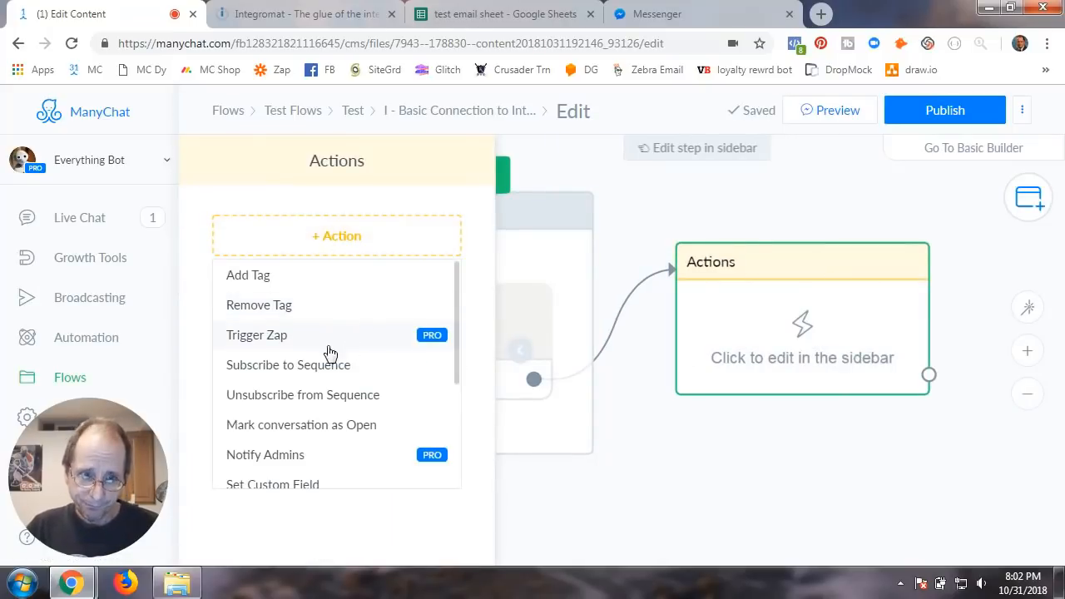
scroll(339, 340, down, 3)
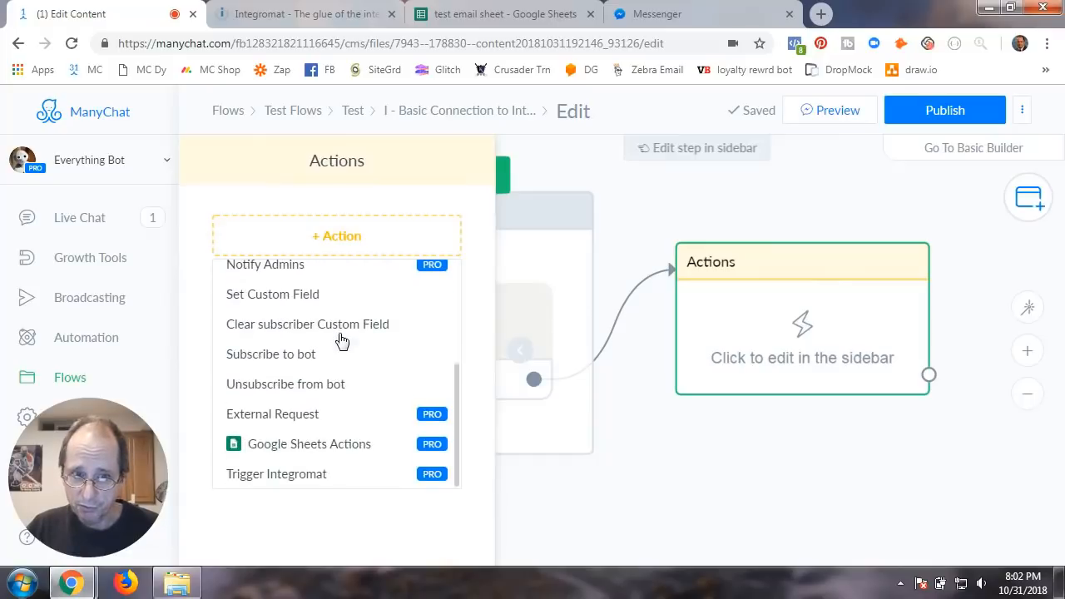
click(312, 481)
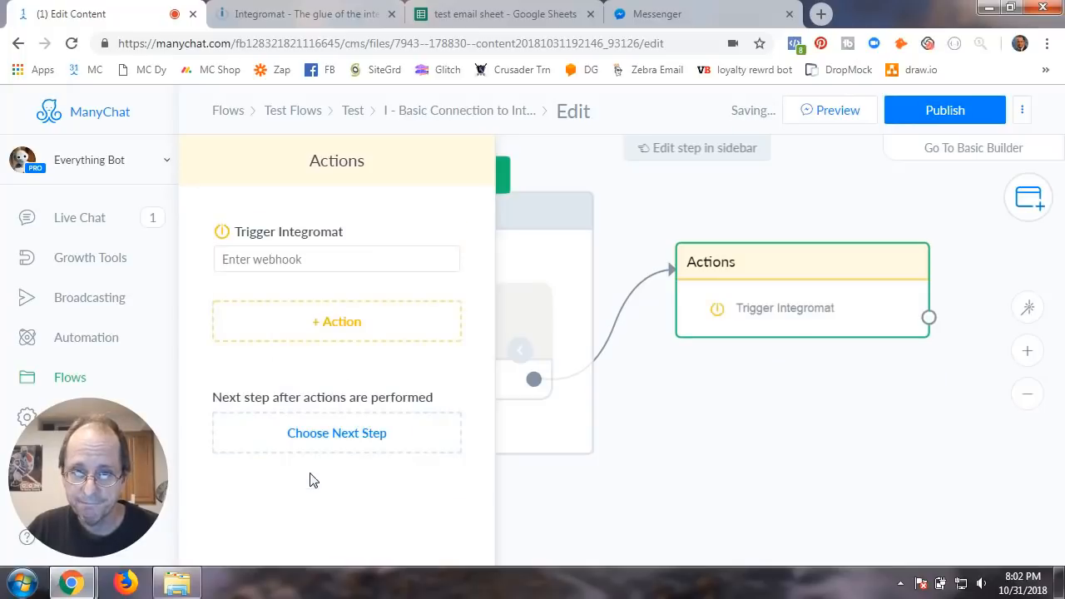
click(326, 263)
click(325, 262)
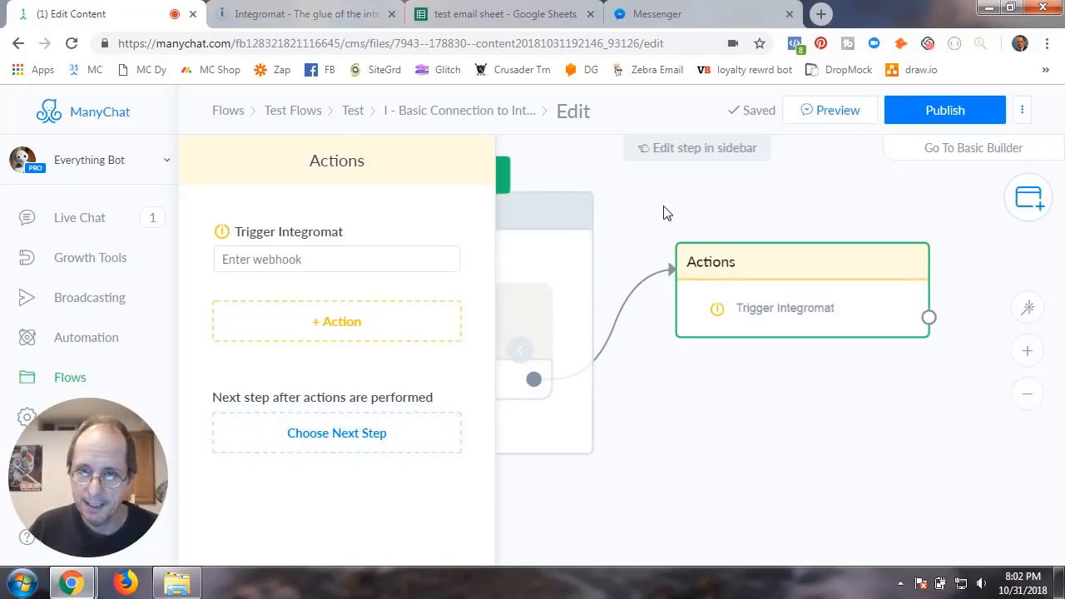
Step: Switch to the Integromat website and review the subscription plans on its pricing page
click(338, 14)
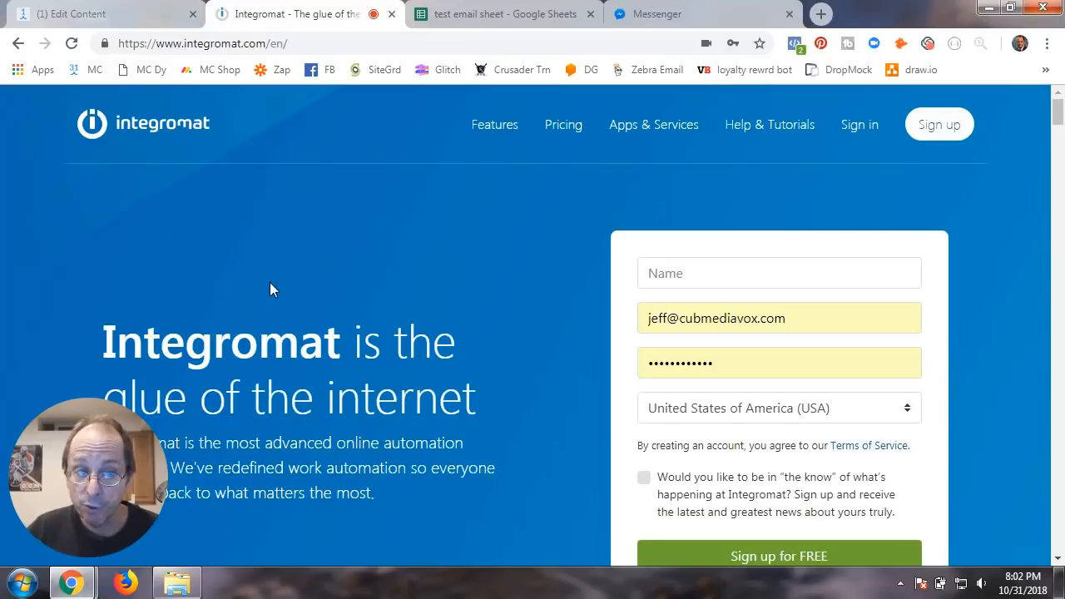
click(569, 129)
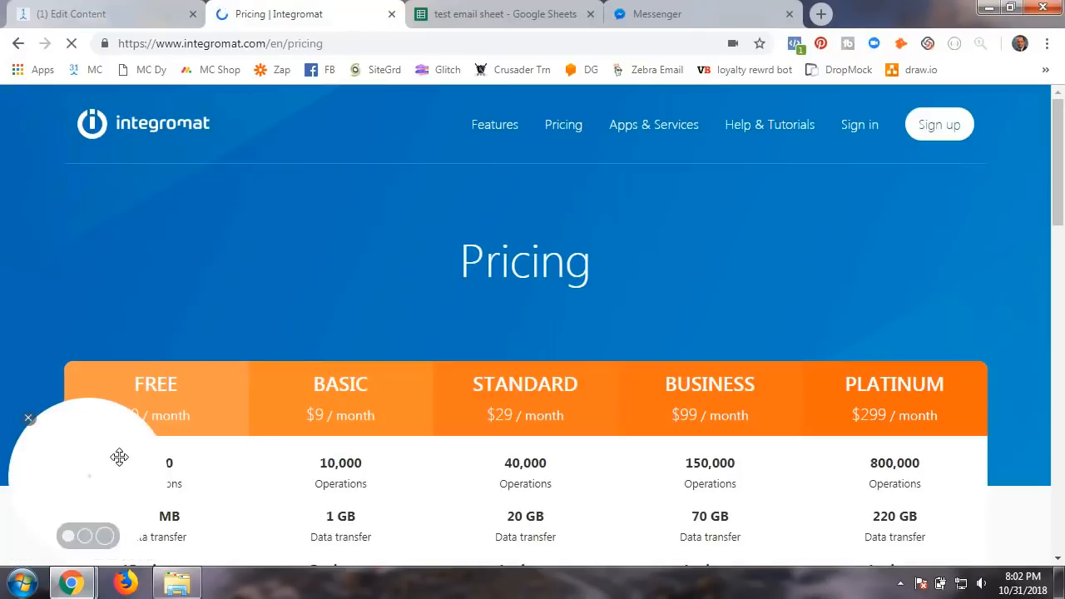
drag(204, 434, 924, 229)
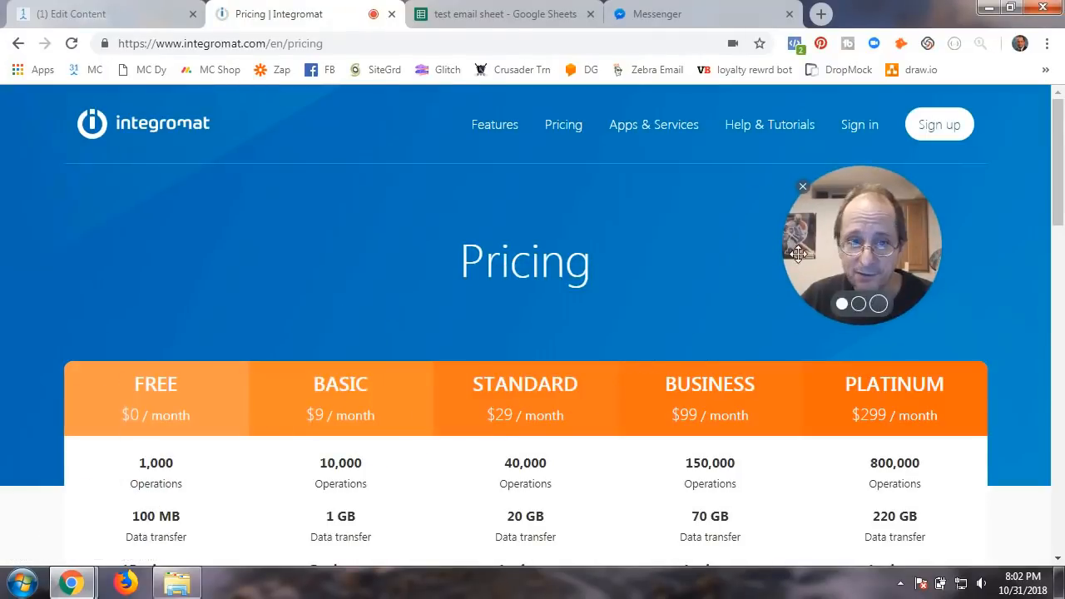
scroll(402, 385, down, 2)
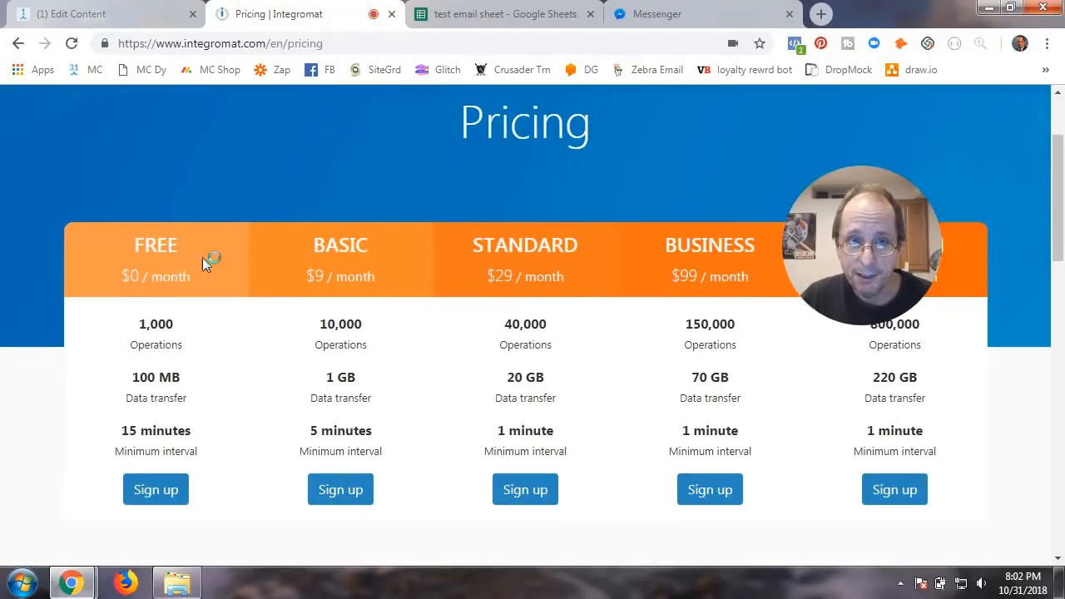
drag(841, 250, 919, 178)
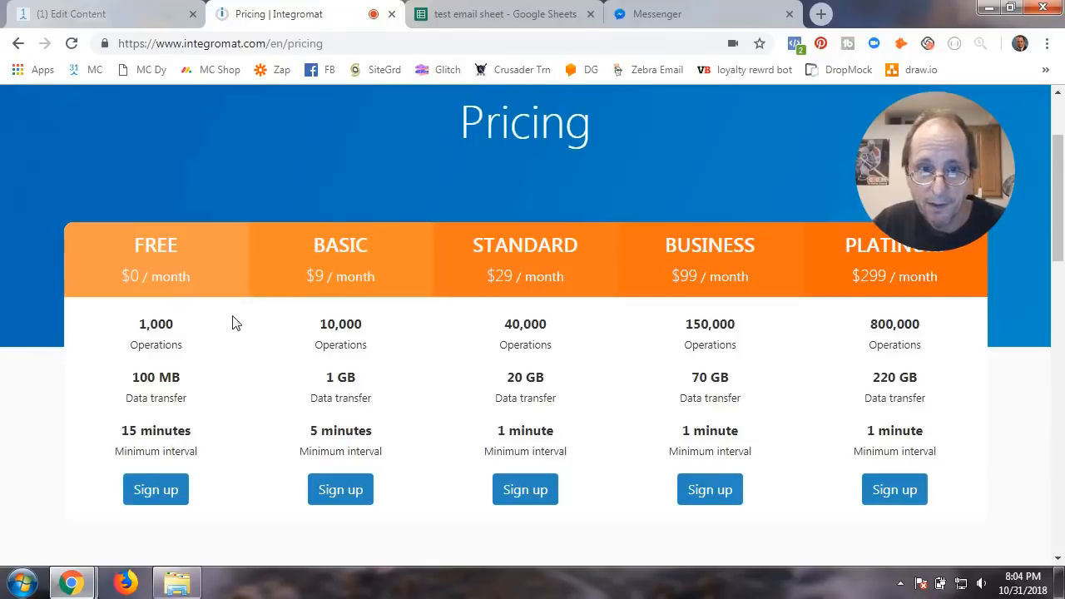
Step: Return to the Integromat home page and sign in with the prefilled account credentials
click(29, 44)
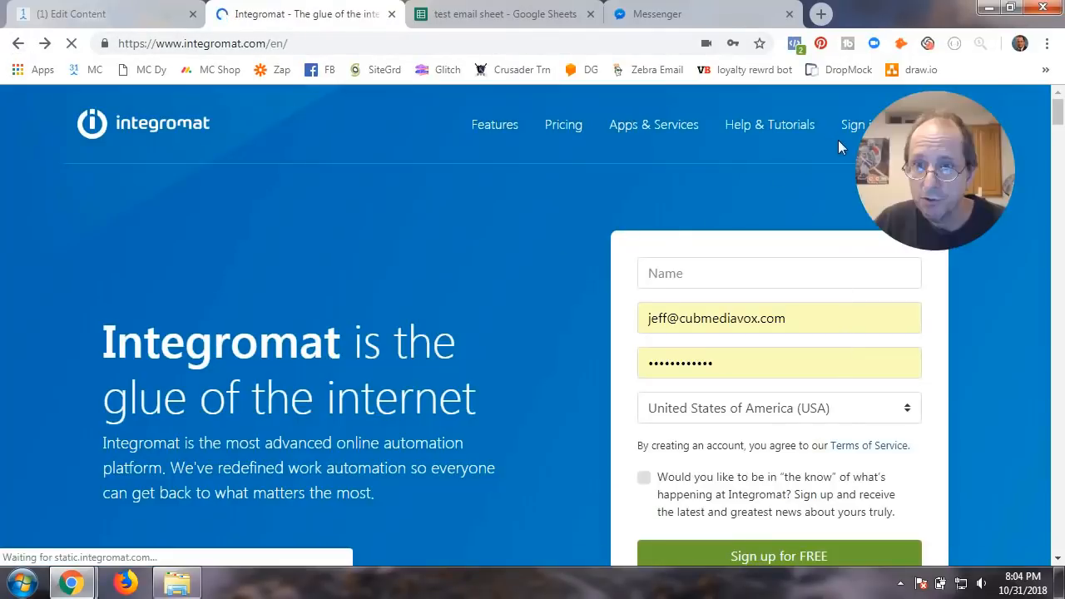
drag(916, 179, 181, 288)
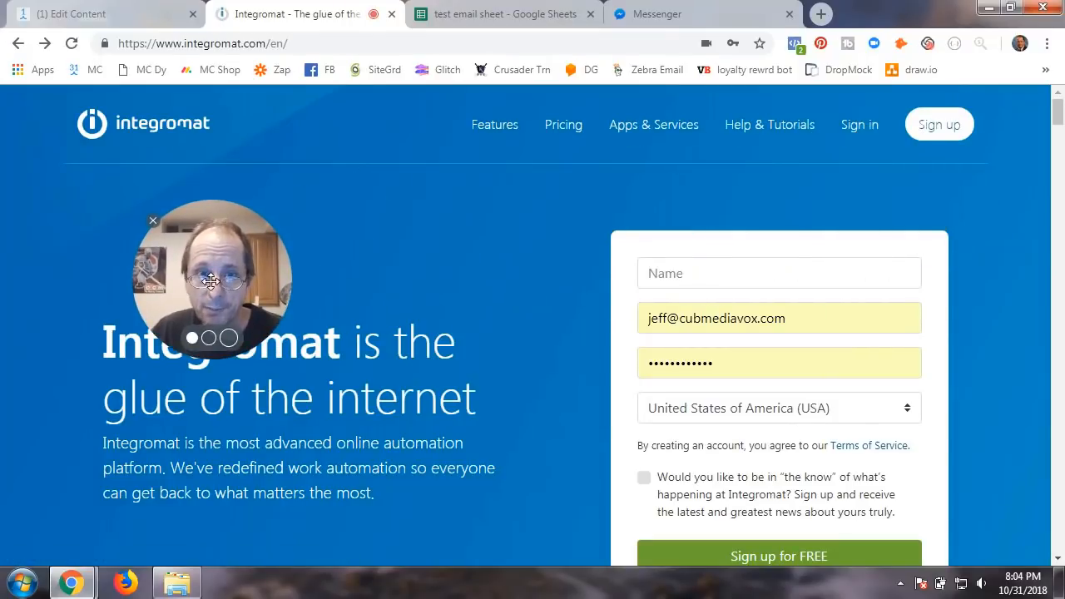
click(852, 125)
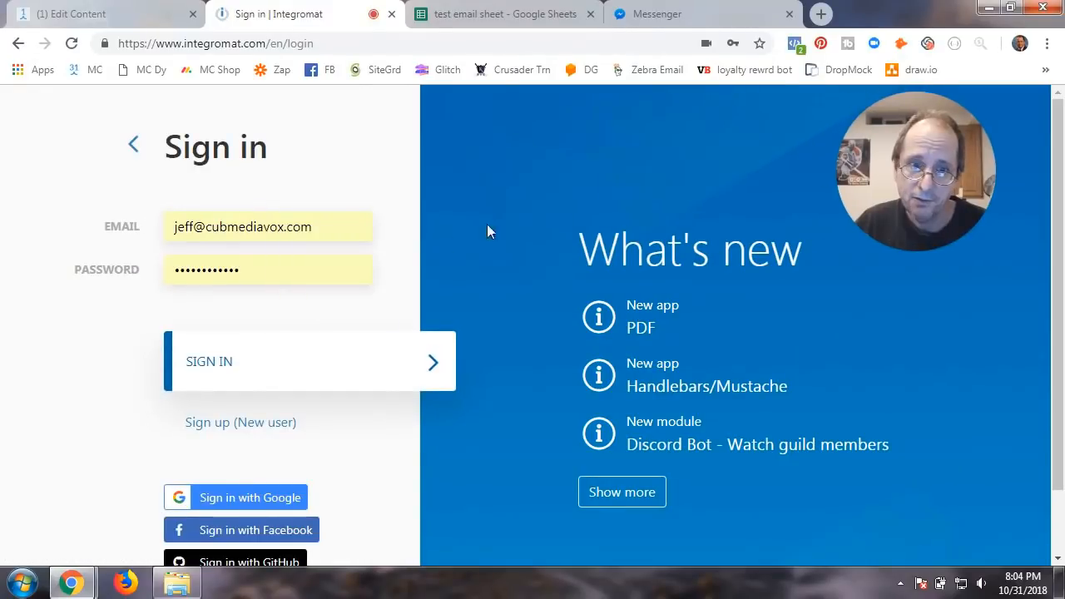
click(207, 361)
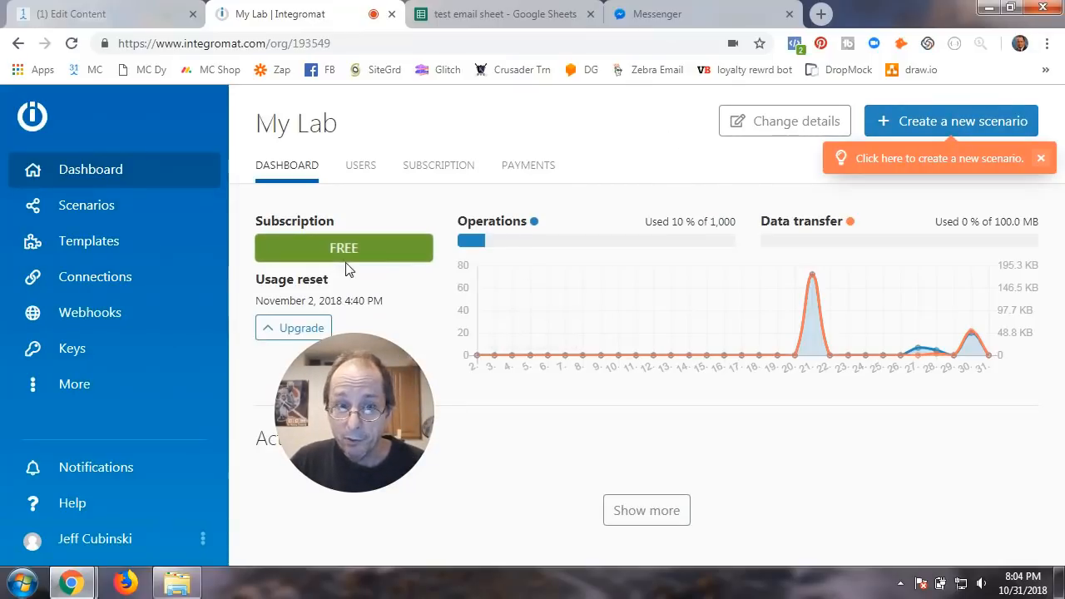
Step: Open the Integromat scenarios list and start creating a new scenario
click(637, 510)
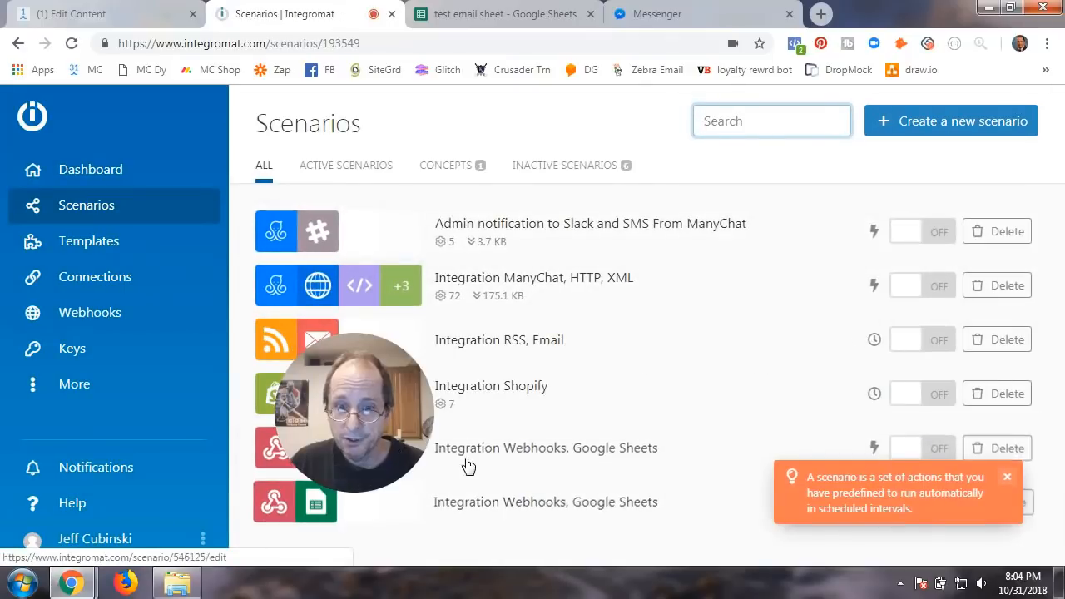
drag(329, 390, 181, 270)
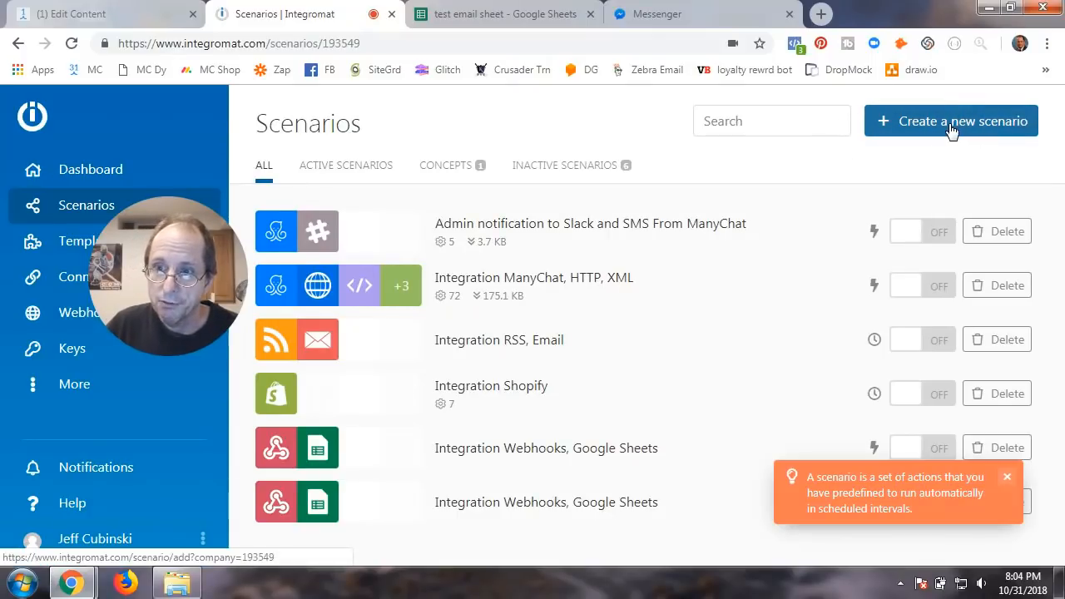
click(951, 129)
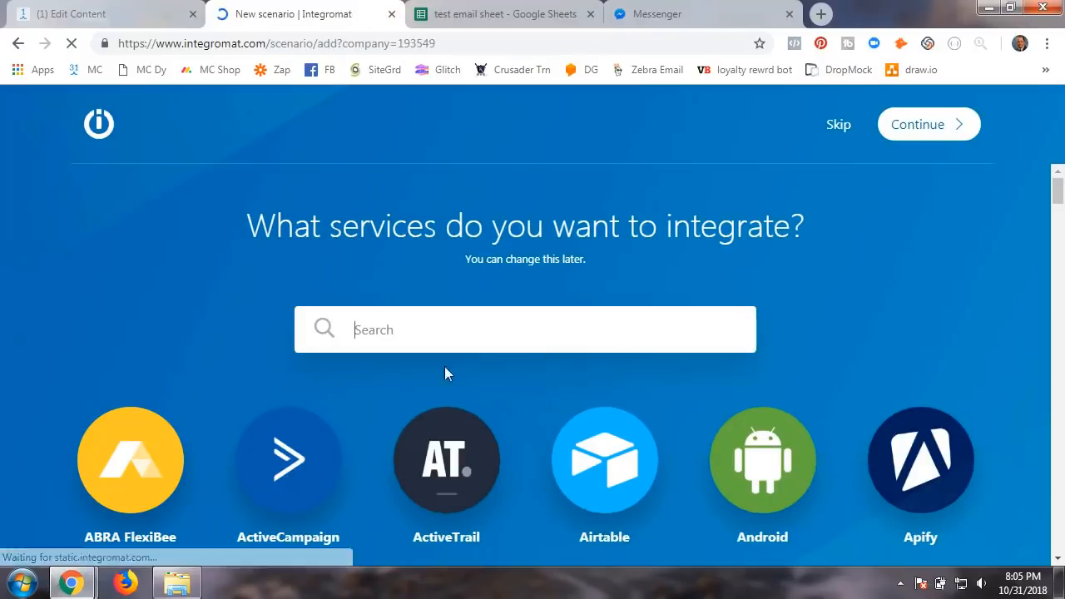
Step: Search the services for "many", select ManyChat as the service to integrate, and continue to the scenario editor
scroll(376, 430, down, 2)
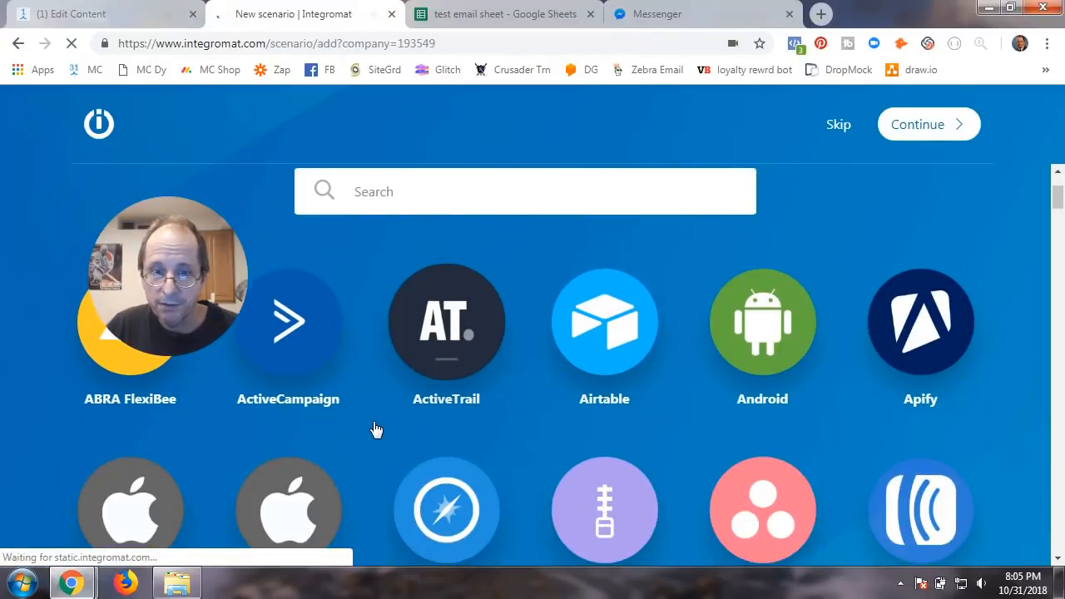
scroll(376, 429, down, 2)
scroll(376, 430, down, 6)
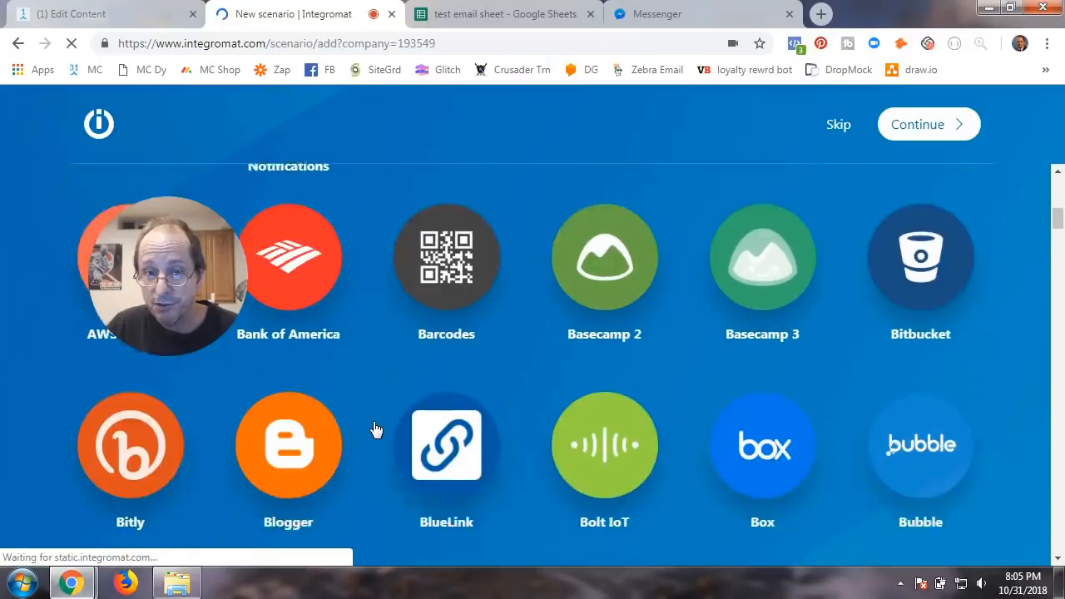
scroll(376, 429, up, 10)
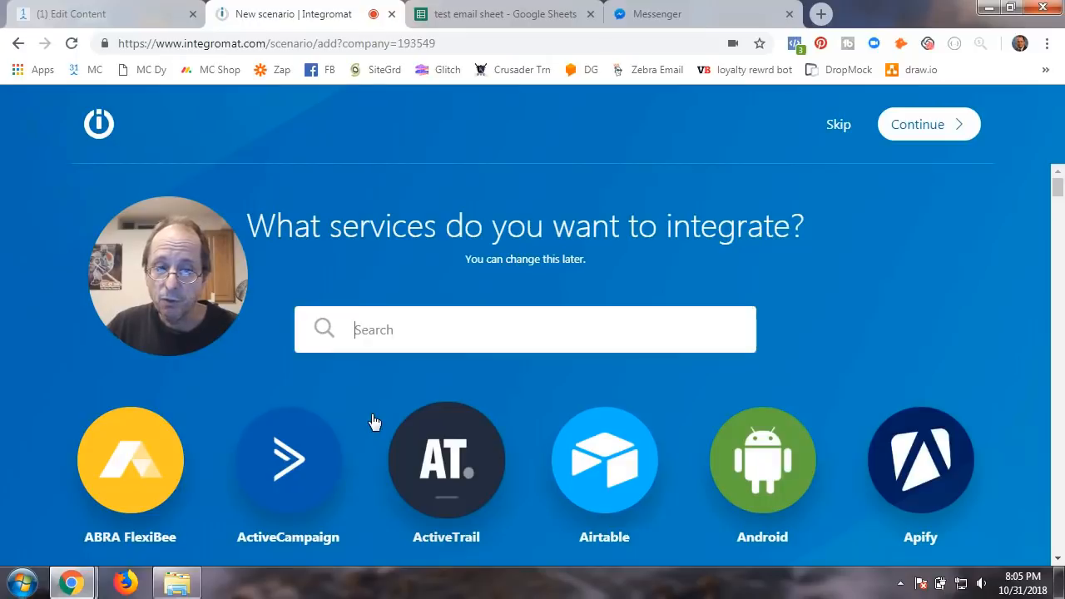
click(375, 331)
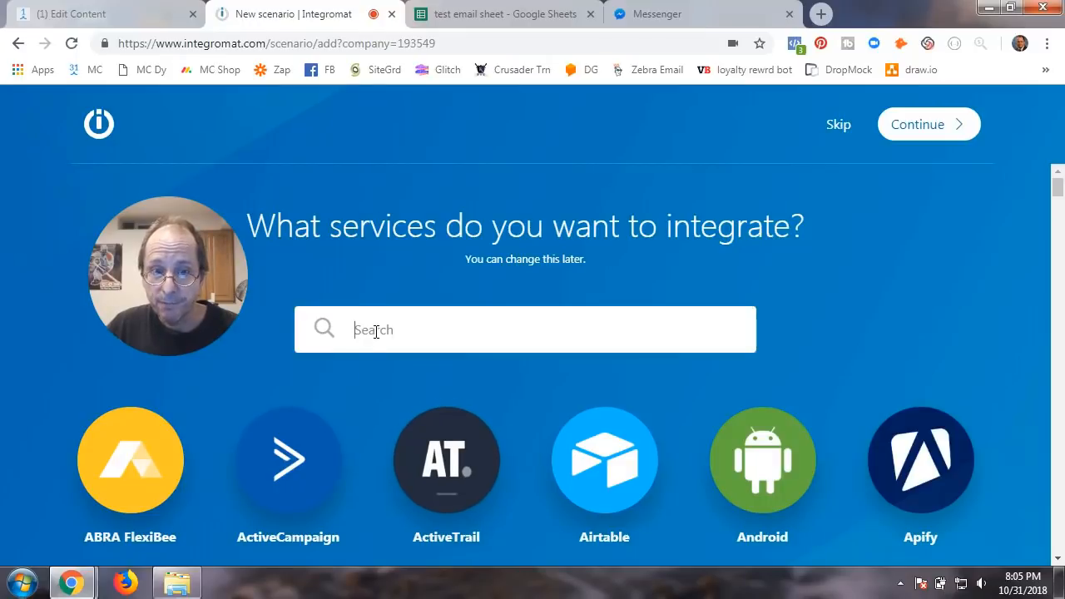
text(many)
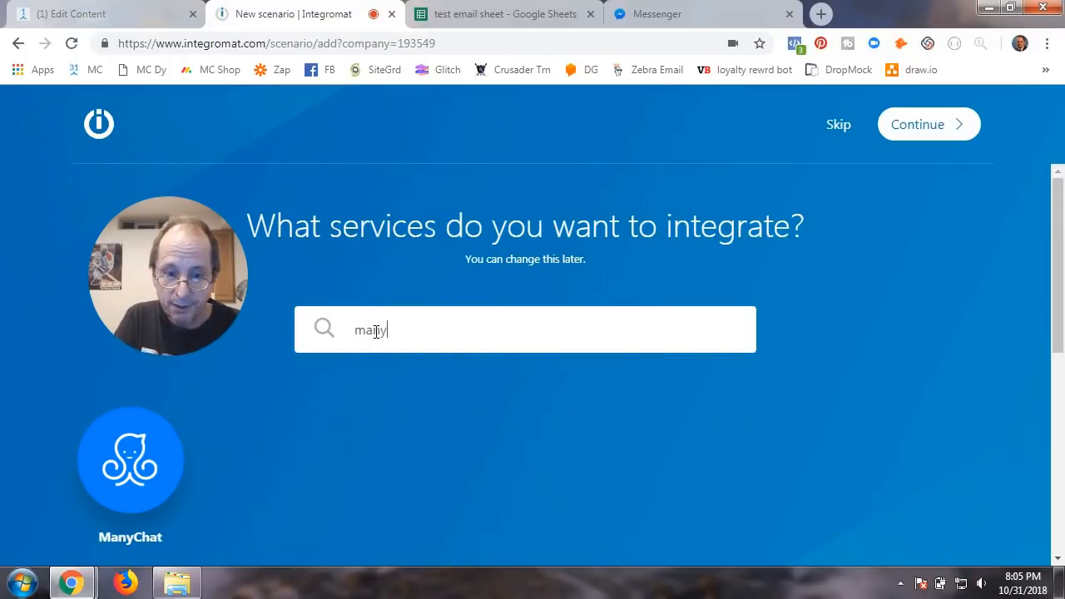
click(129, 454)
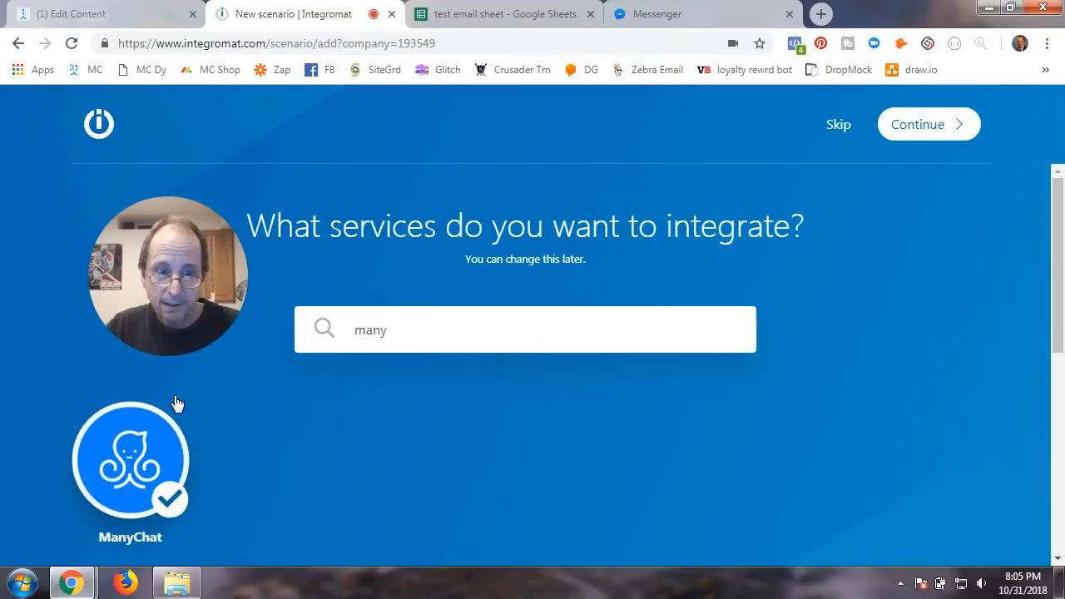
click(943, 135)
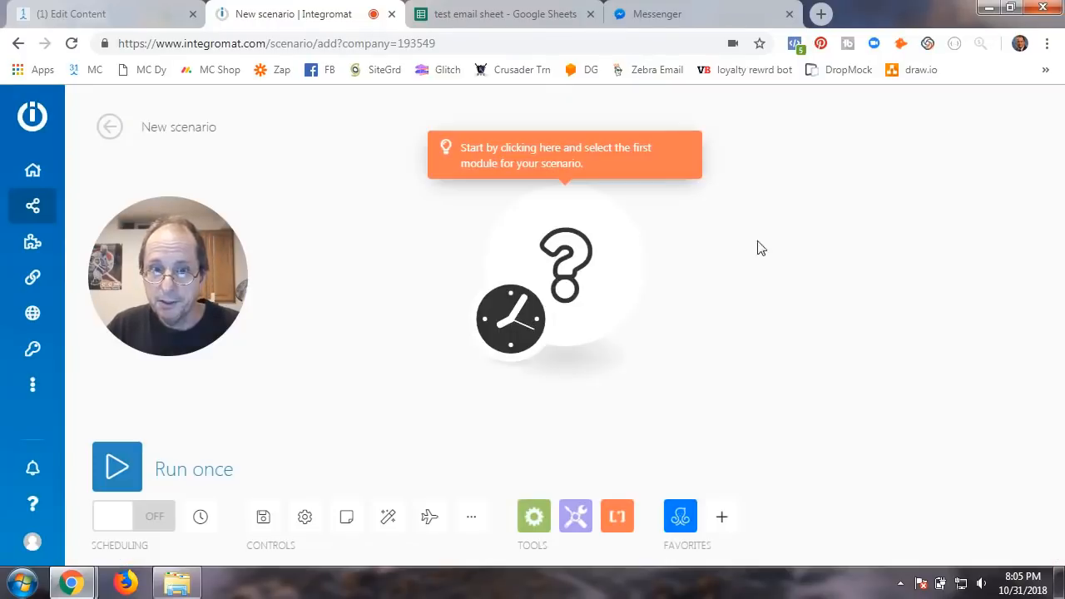
Step: Choose ManyChat for the scenario's empty first module to list its triggers and actions
drag(215, 300, 924, 216)
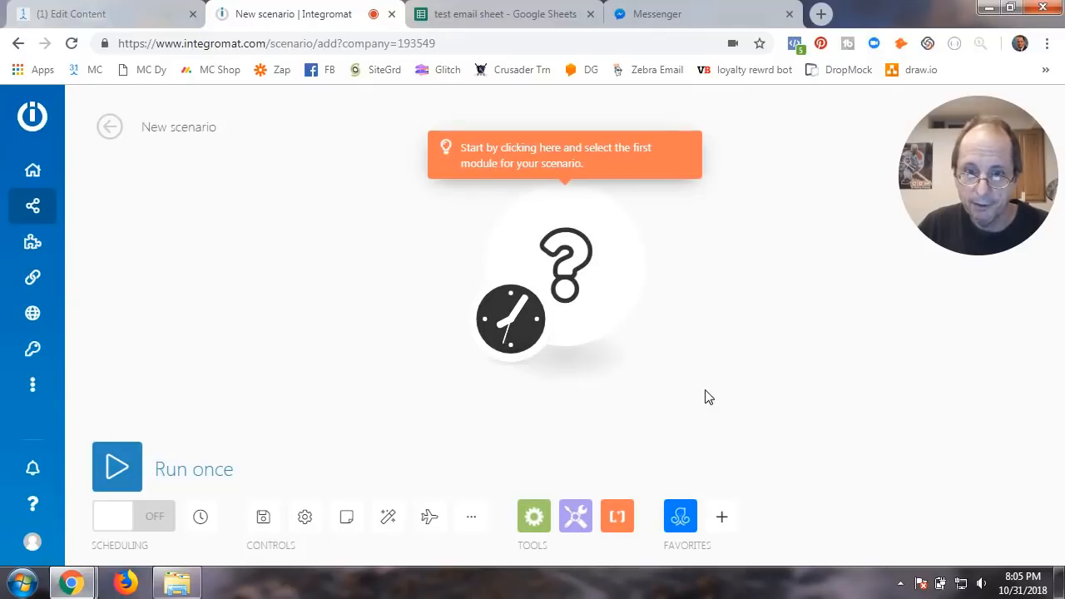
click(564, 275)
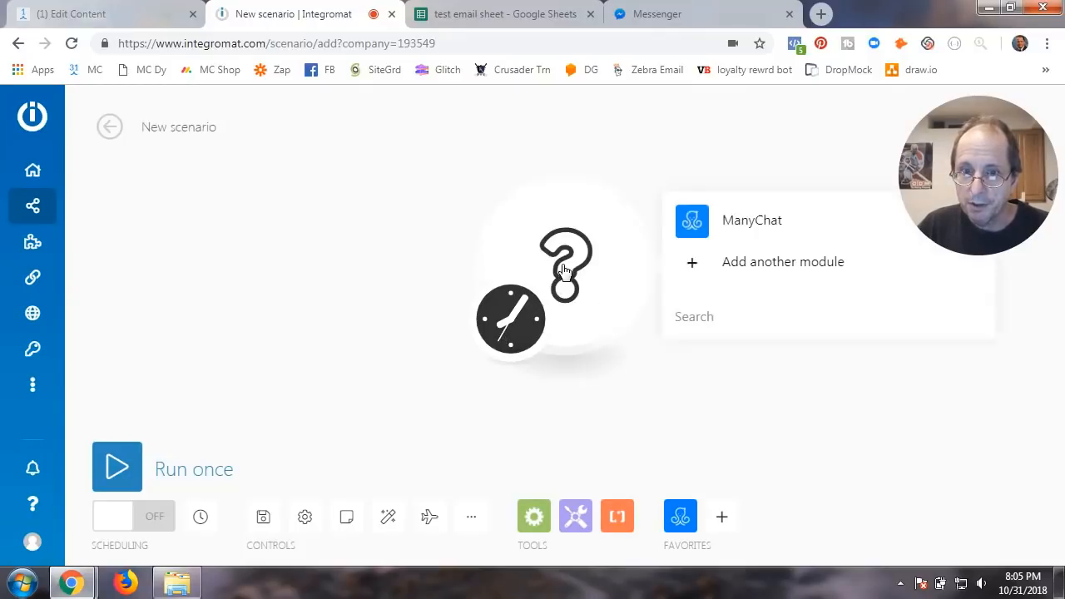
click(692, 222)
drag(489, 237, 87, 184)
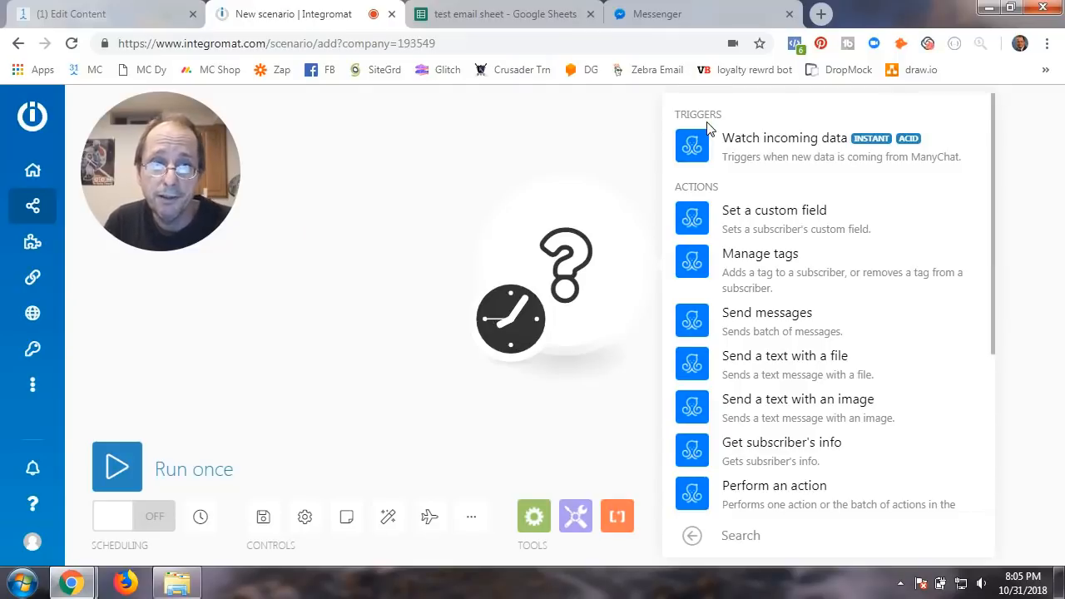
Step: Switch to the ManyChat flow and add a second Actions step with an Add Tag action for AAA_order_complete
click(134, 20)
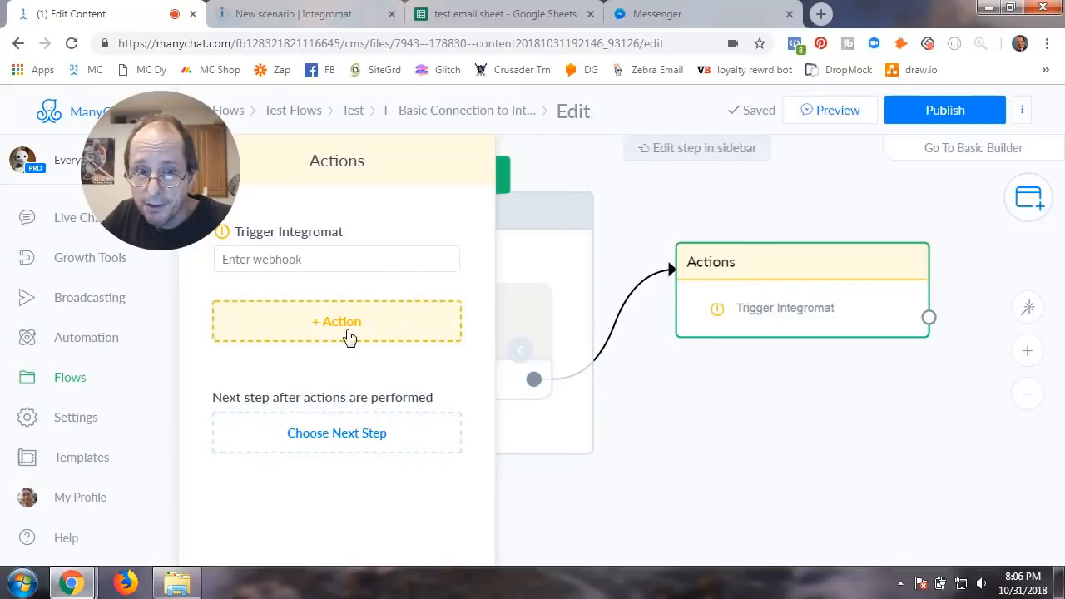
click(749, 411)
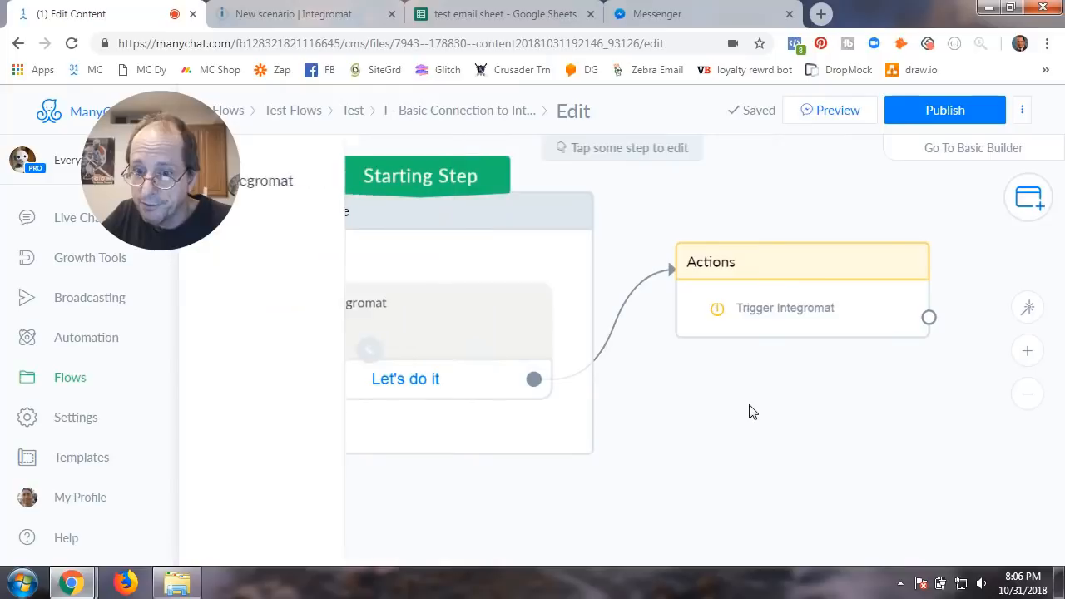
click(752, 411)
click(788, 222)
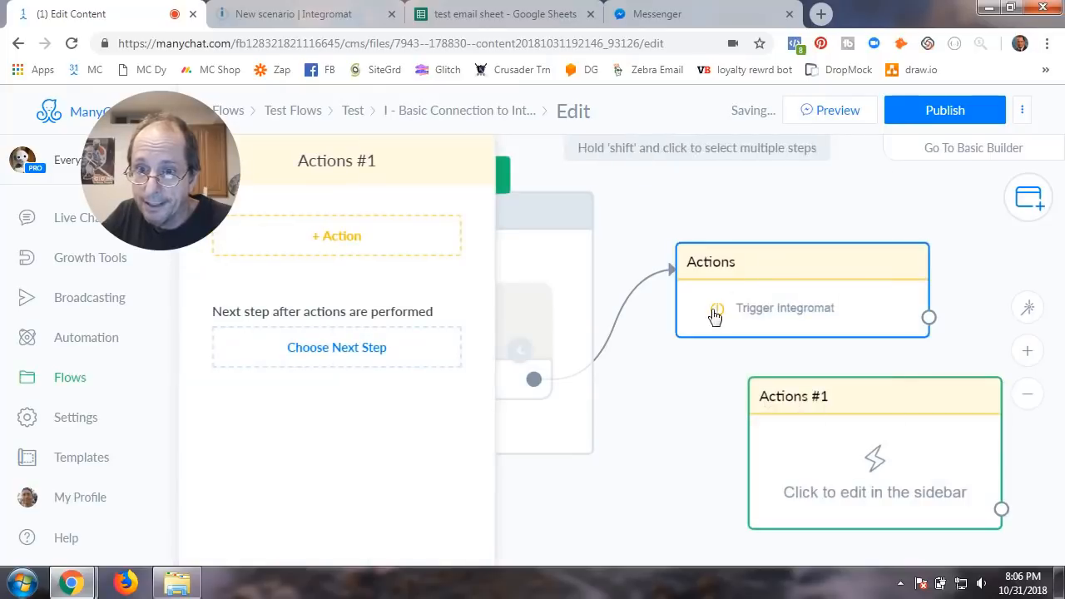
click(350, 238)
click(285, 278)
click(345, 261)
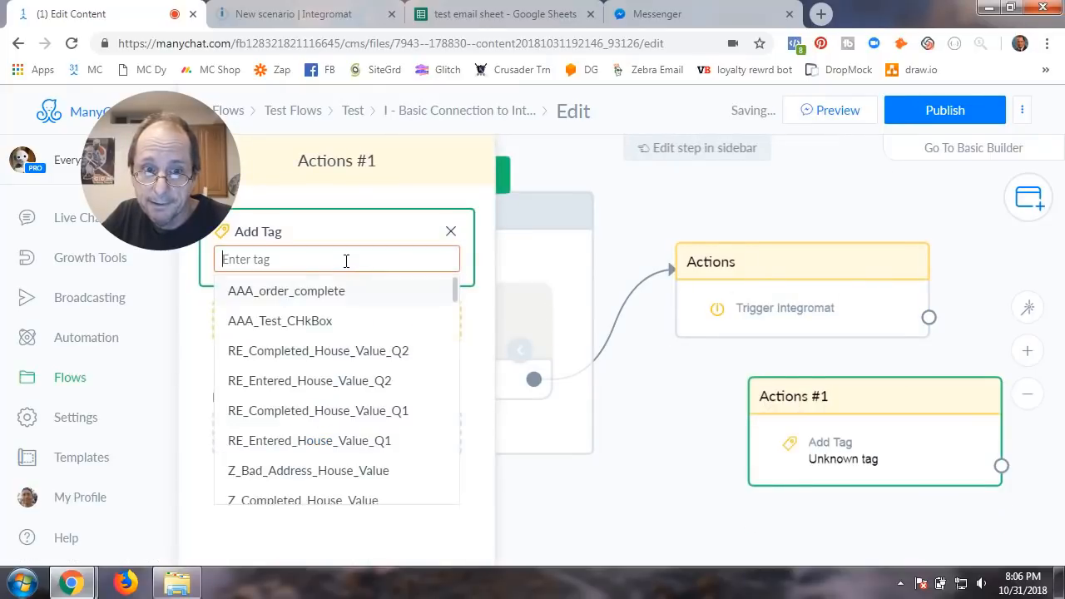
click(305, 290)
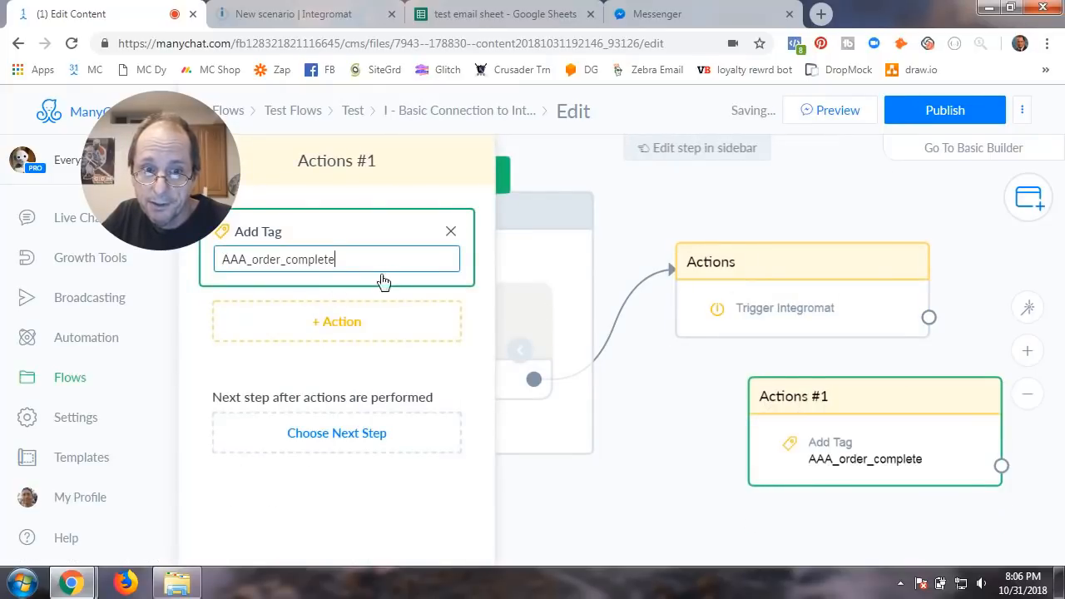
Step: Add a Trigger Integromat action below the tag action in the Actions #1 step
click(333, 323)
scroll(283, 449, down, 3)
scroll(300, 460, down, 1)
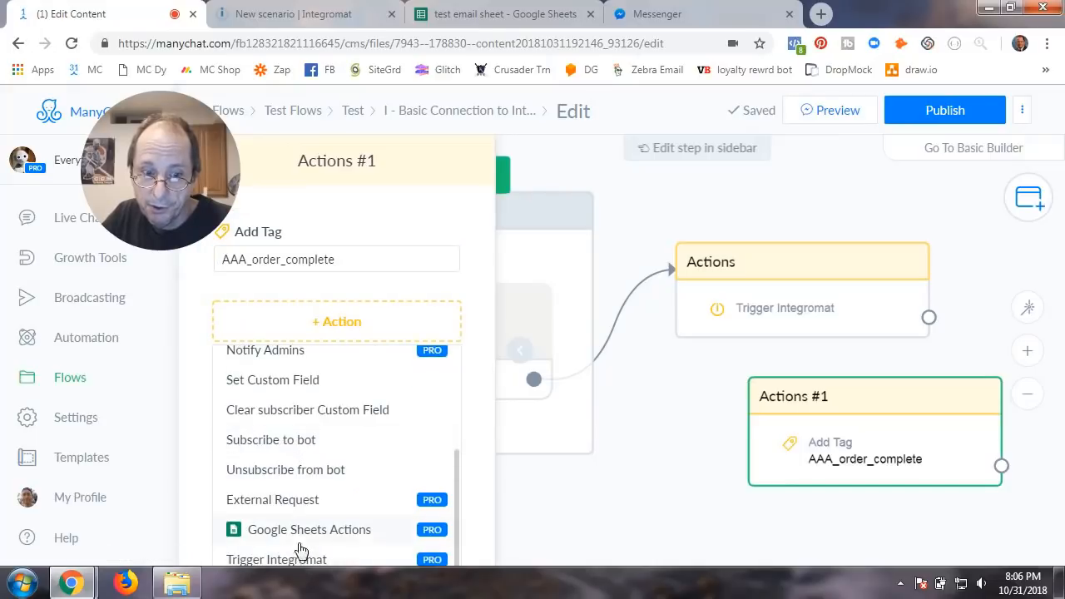
click(303, 561)
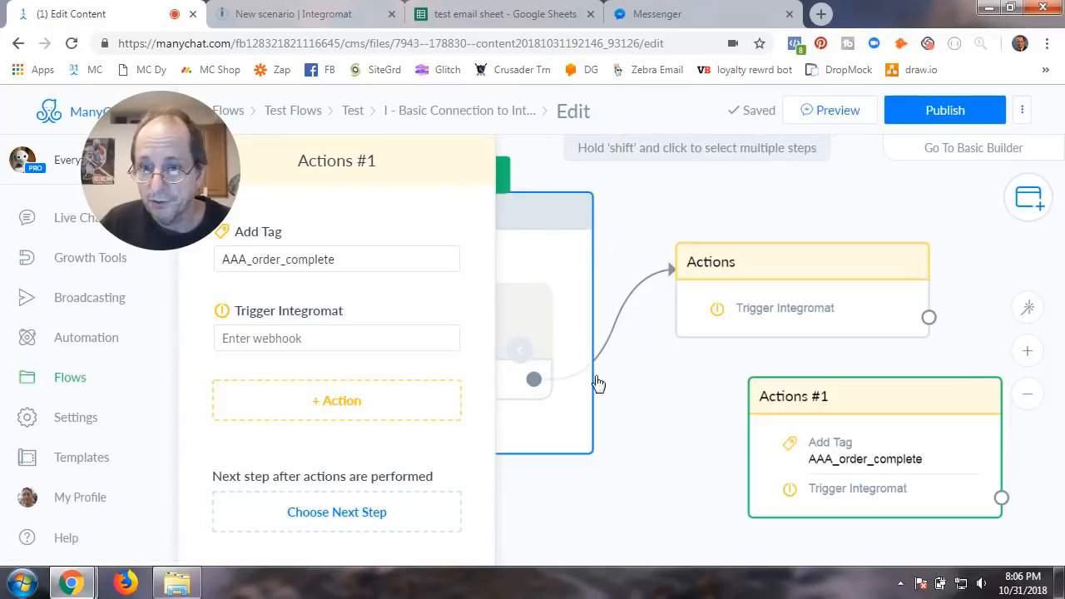
Step: Delete the Actions #1 step from the flow and try to publish the flow with the webhook field empty
click(657, 389)
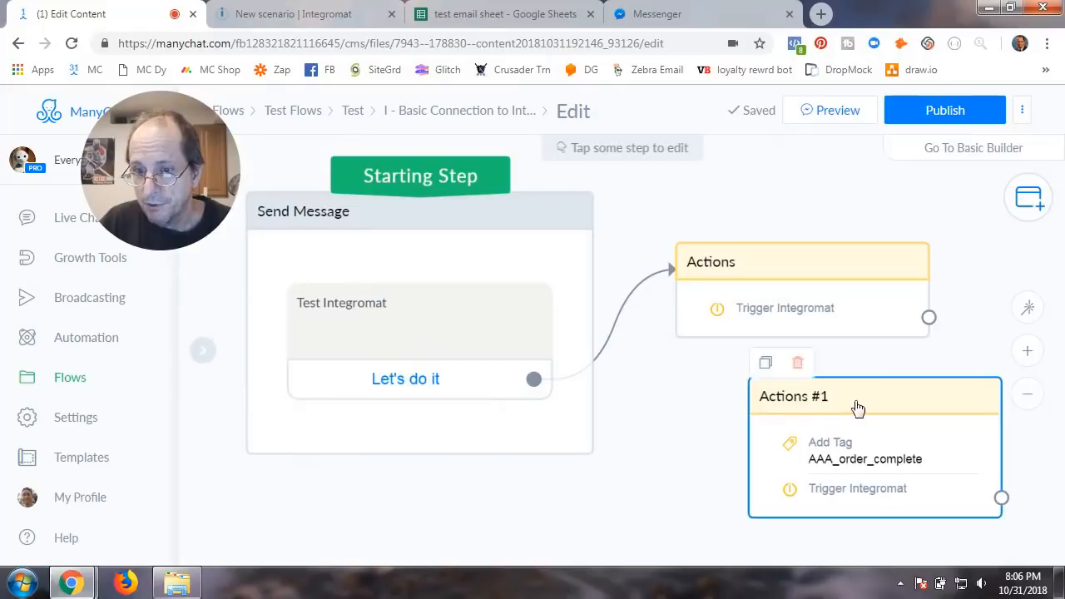
click(797, 362)
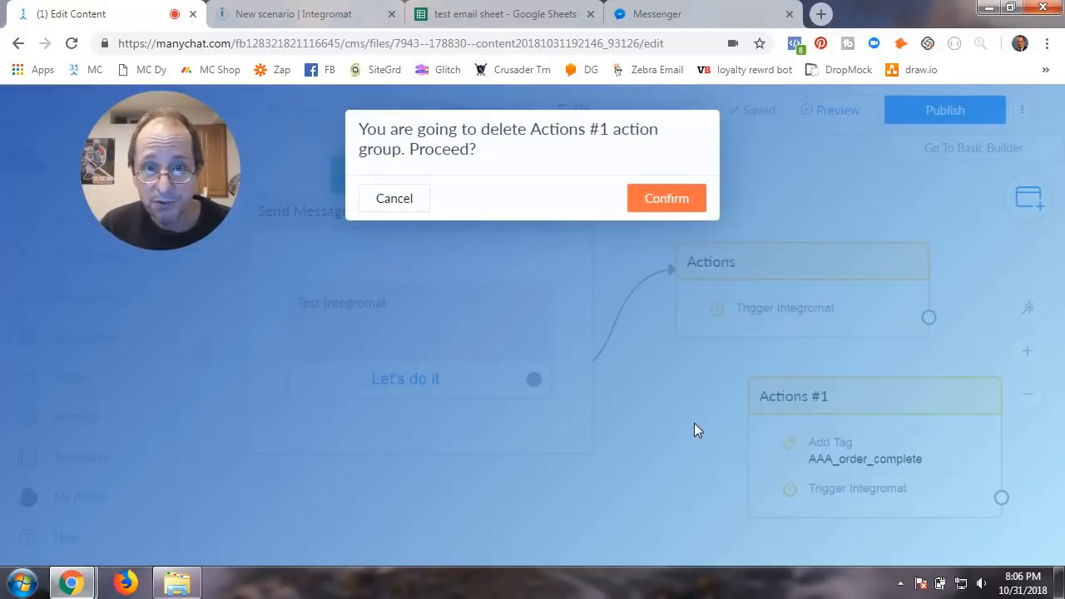
click(669, 204)
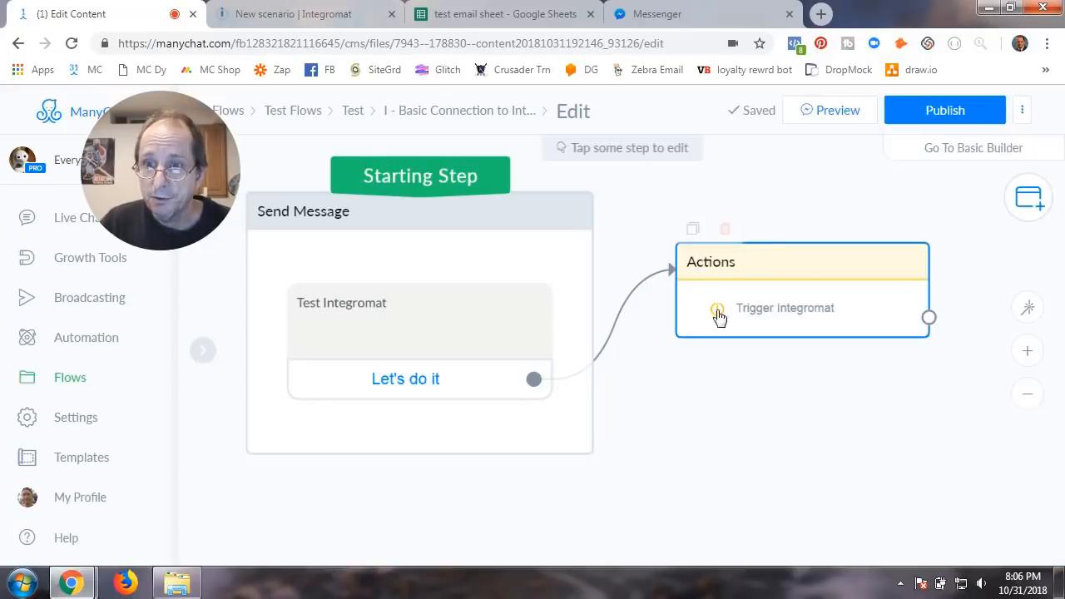
click(907, 113)
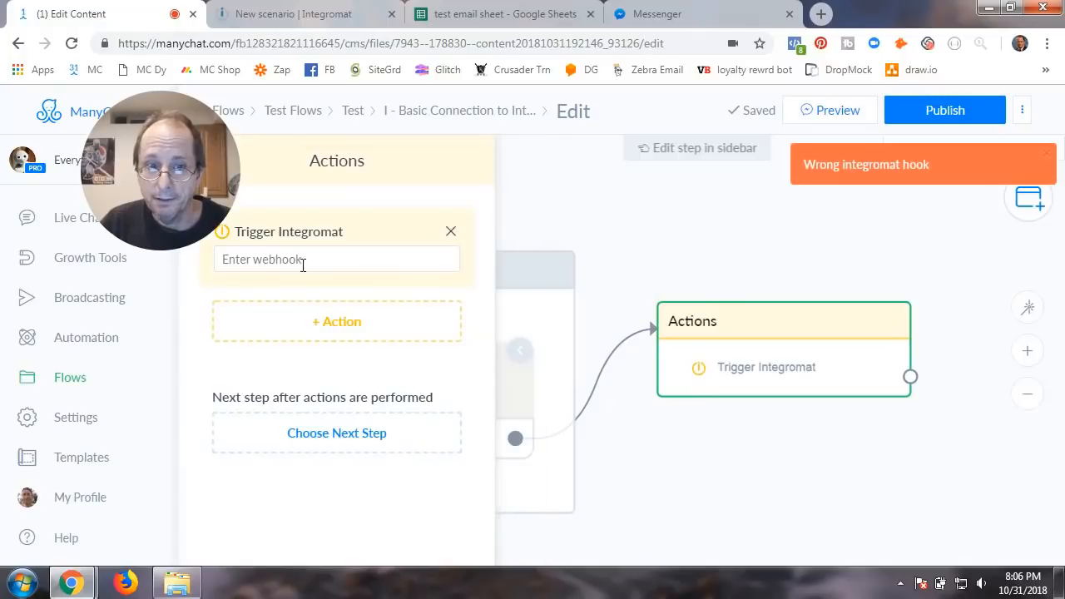
Step: Switch back to Integromat, review the available ManyChat modules and set Watch incoming data as the scenario's trigger
click(308, 23)
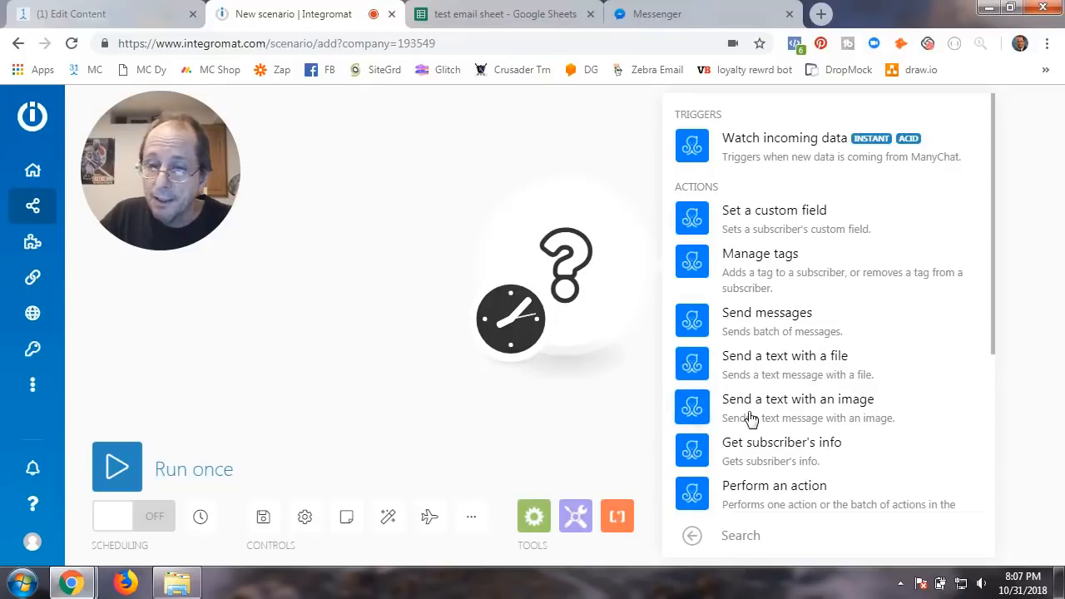
scroll(880, 430, down, 2)
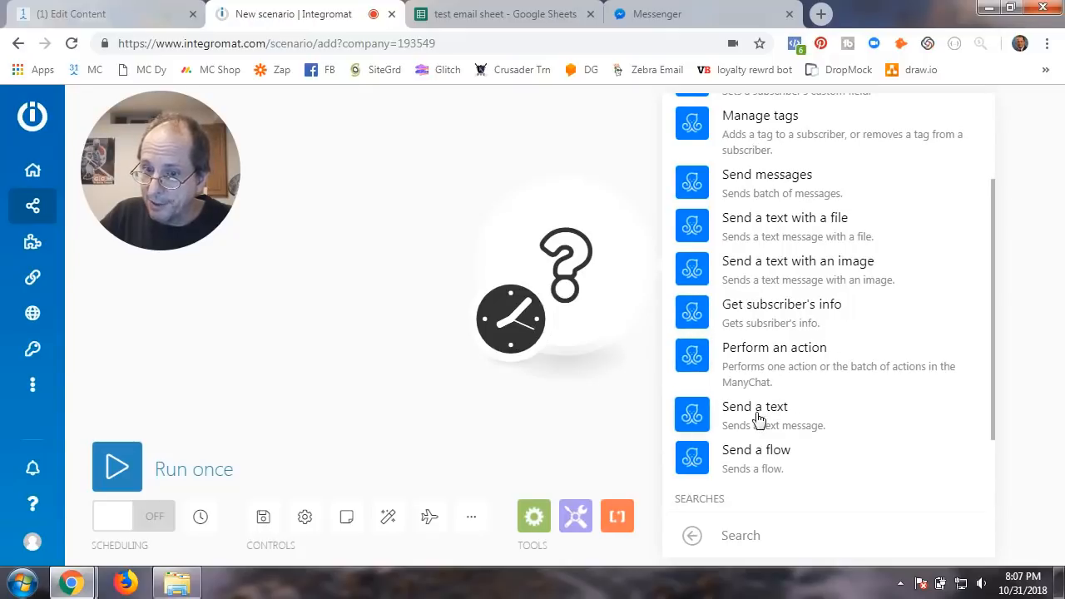
scroll(764, 444, down, 2)
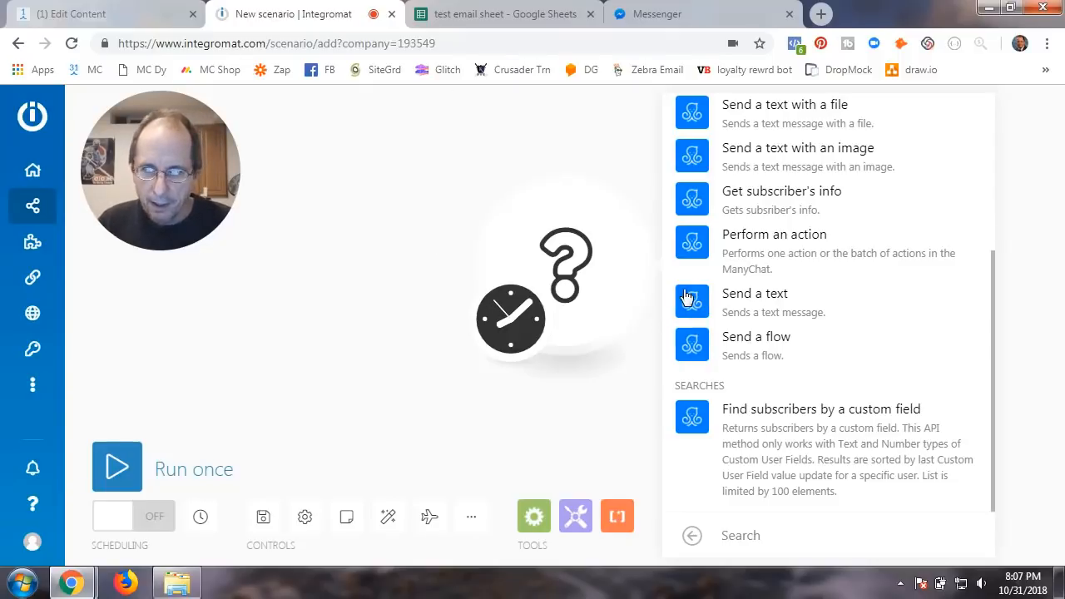
scroll(796, 274, up, 3)
click(785, 147)
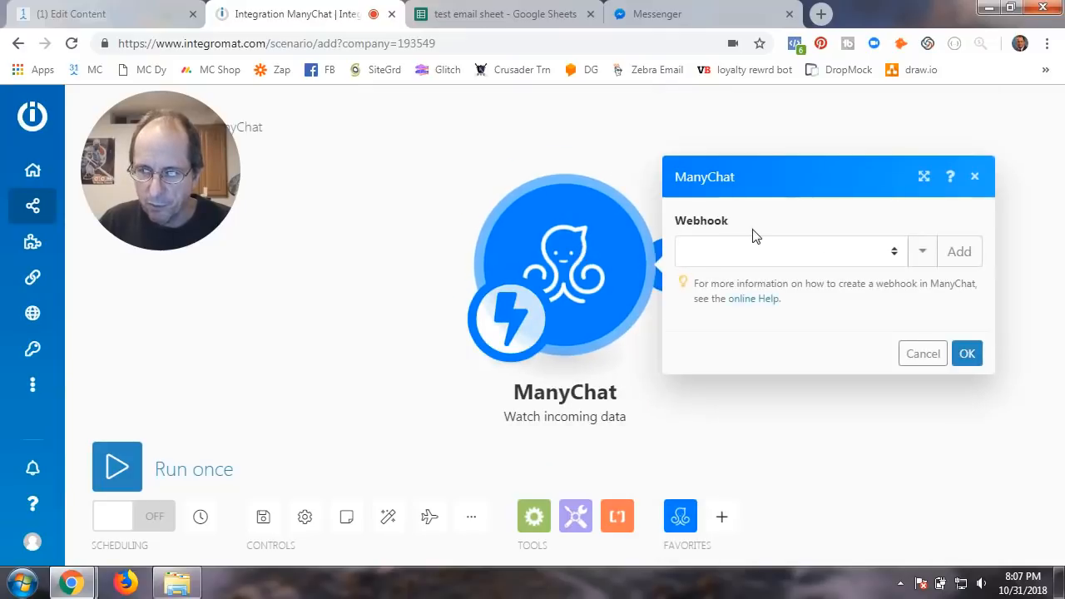
Step: Start adding a new webhook to the ManyChat trigger and select Everything Bot ManyChat as its connection
click(893, 253)
click(893, 254)
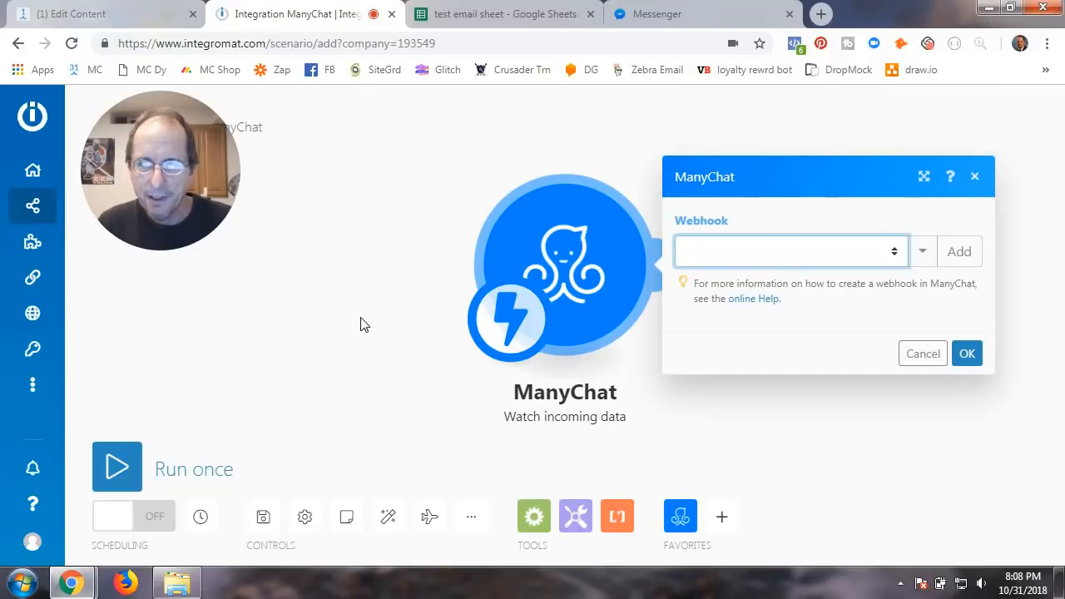
click(959, 253)
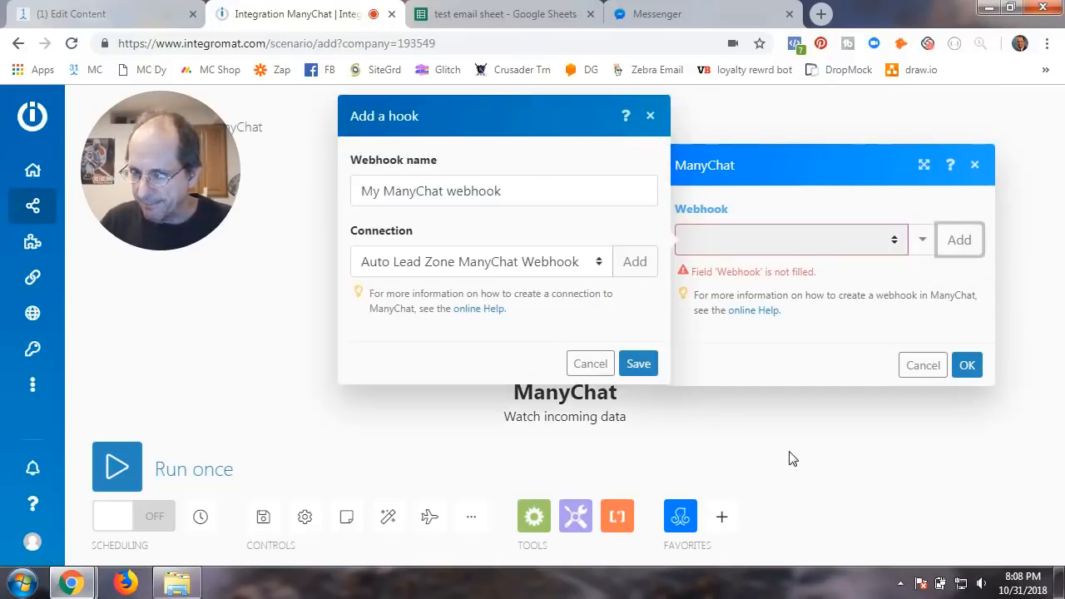
click(630, 273)
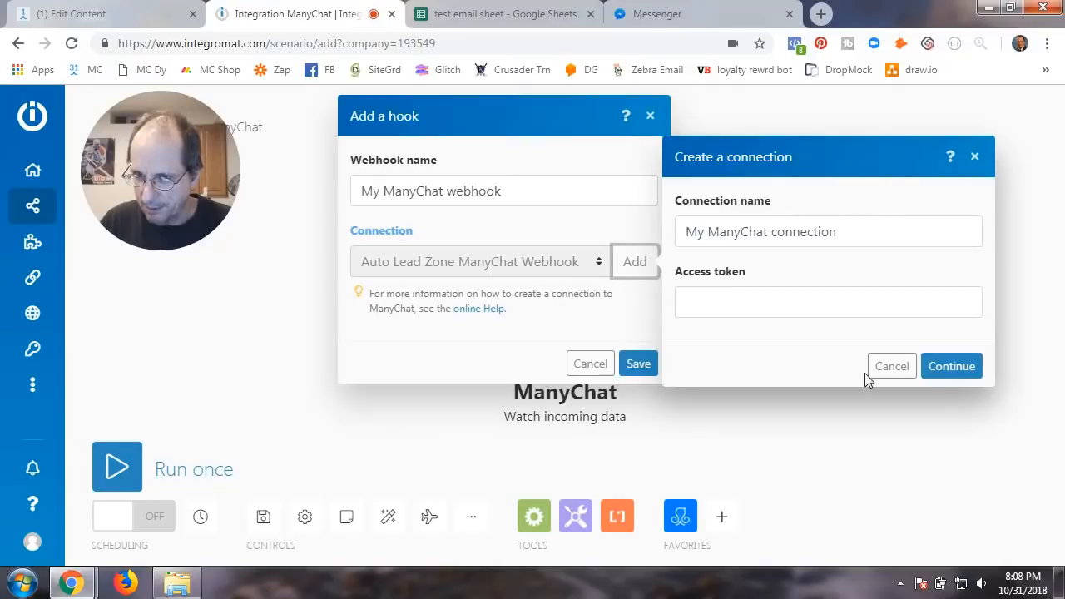
click(888, 369)
click(602, 265)
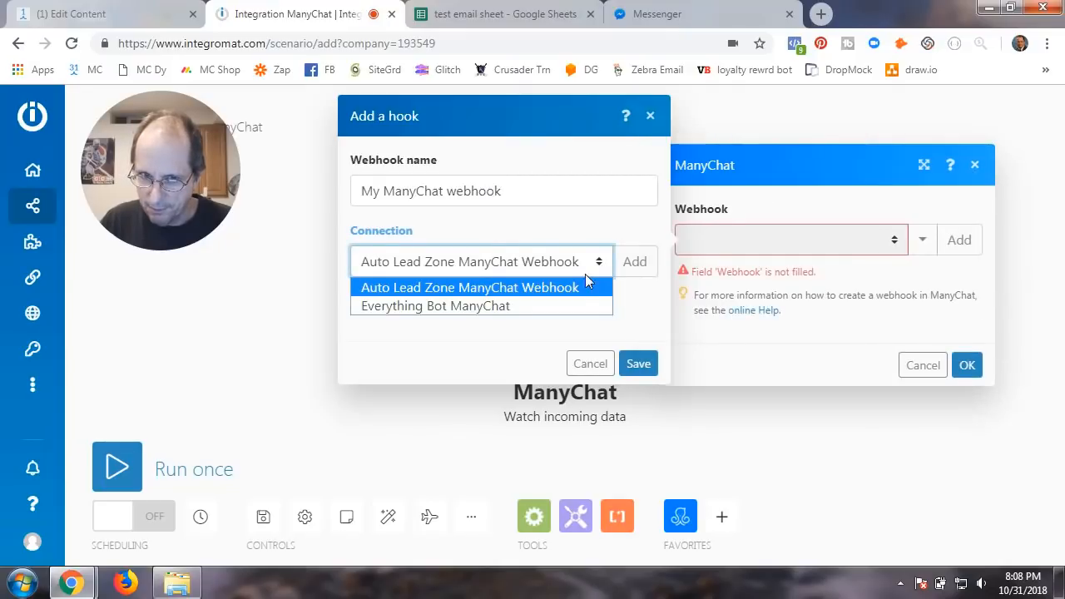
click(571, 306)
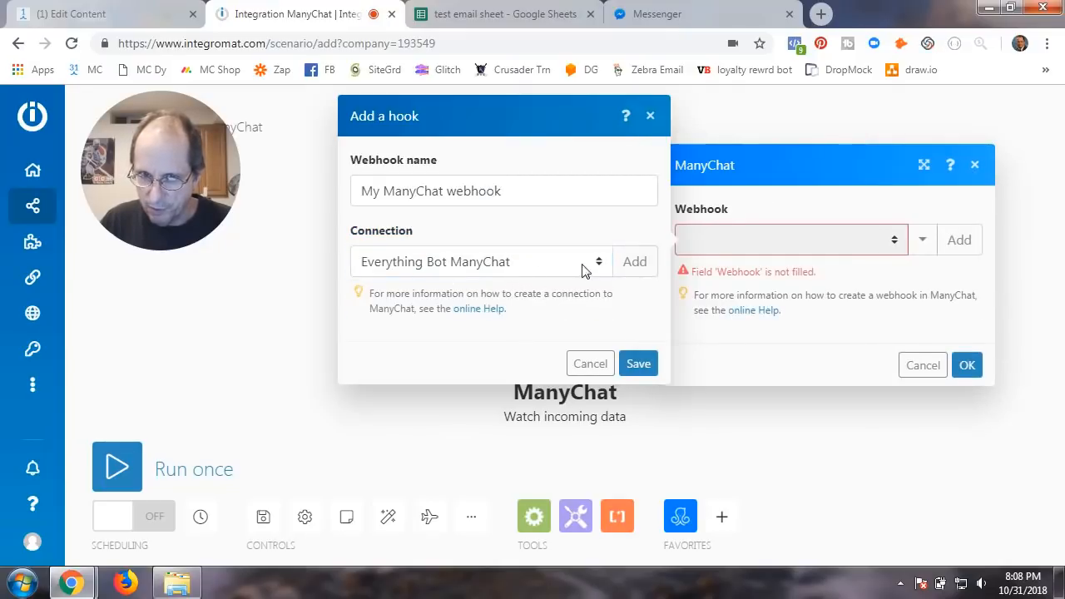
Step: Start a new connection for the hook, name it Test ManyChat Connection and go to its access token field
click(634, 264)
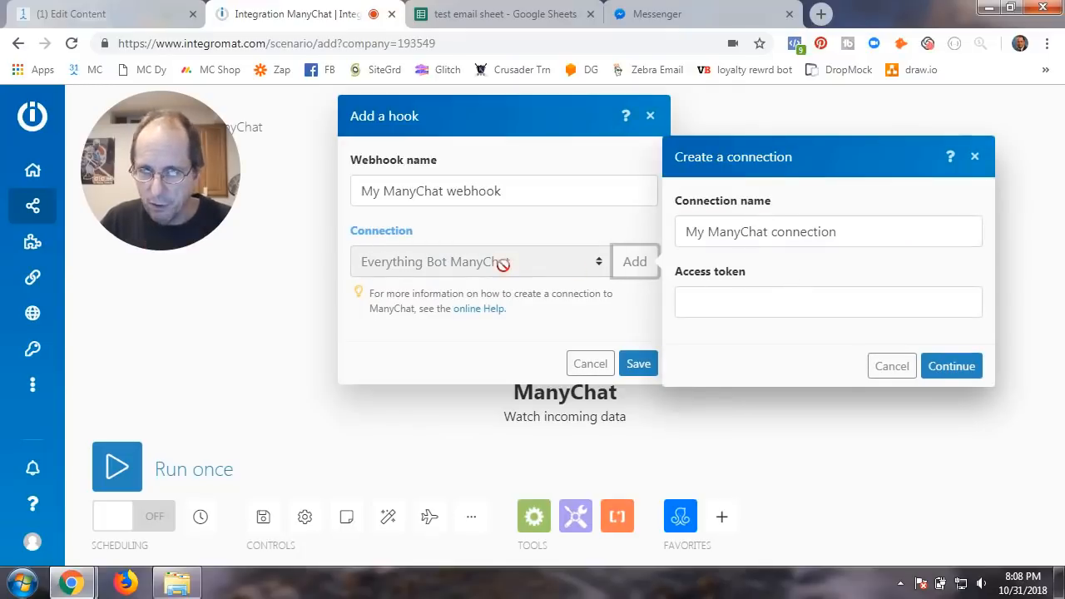
drag(850, 234, 688, 236)
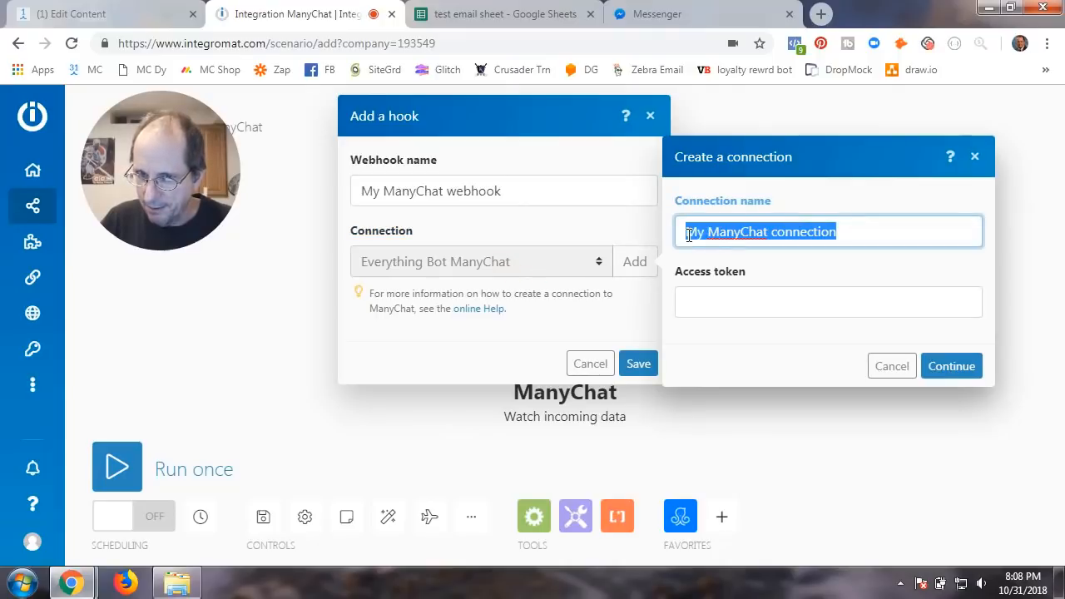
text(Test)
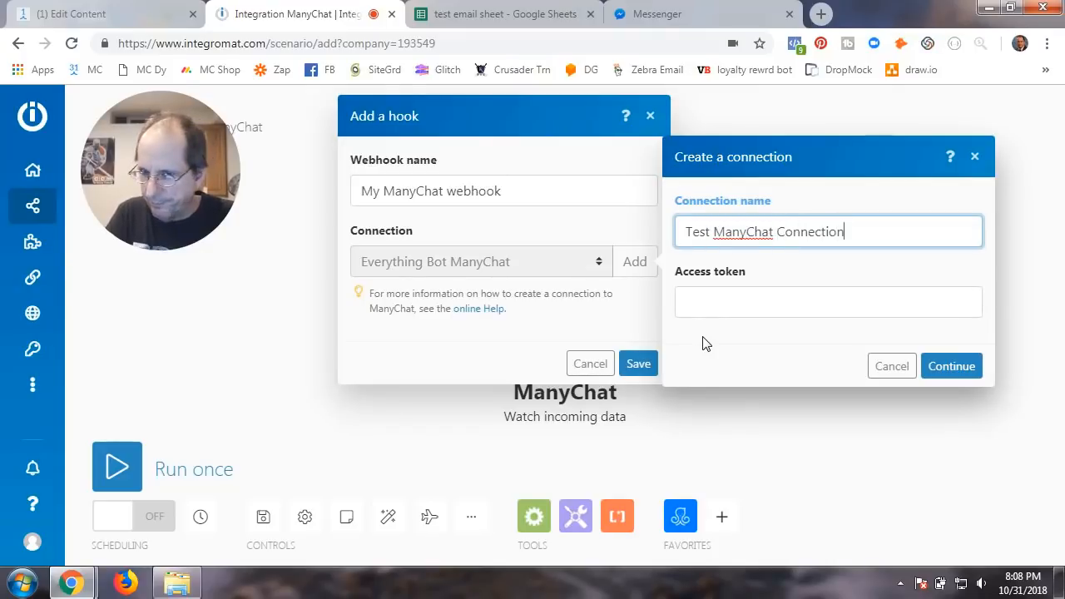
click(703, 302)
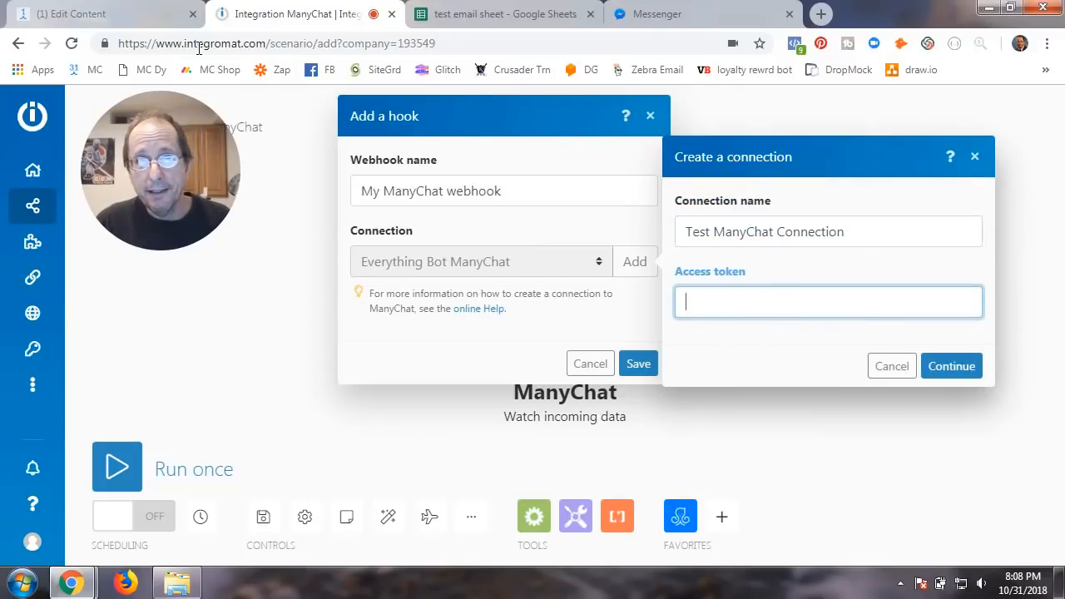
Step: Switch to ManyChat and copy the API token from the bot's API settings
click(123, 25)
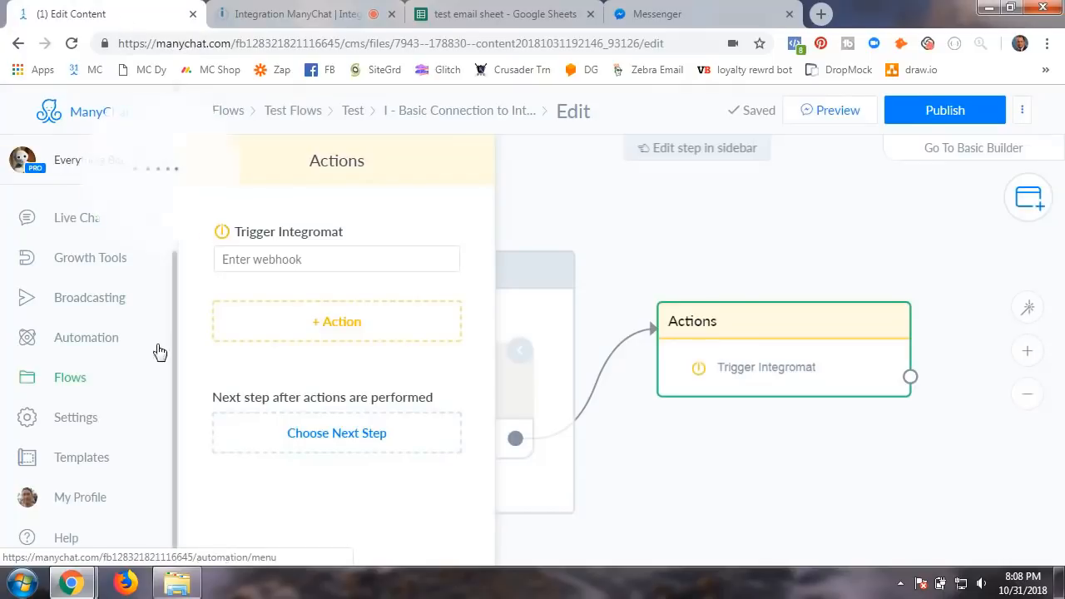
click(77, 426)
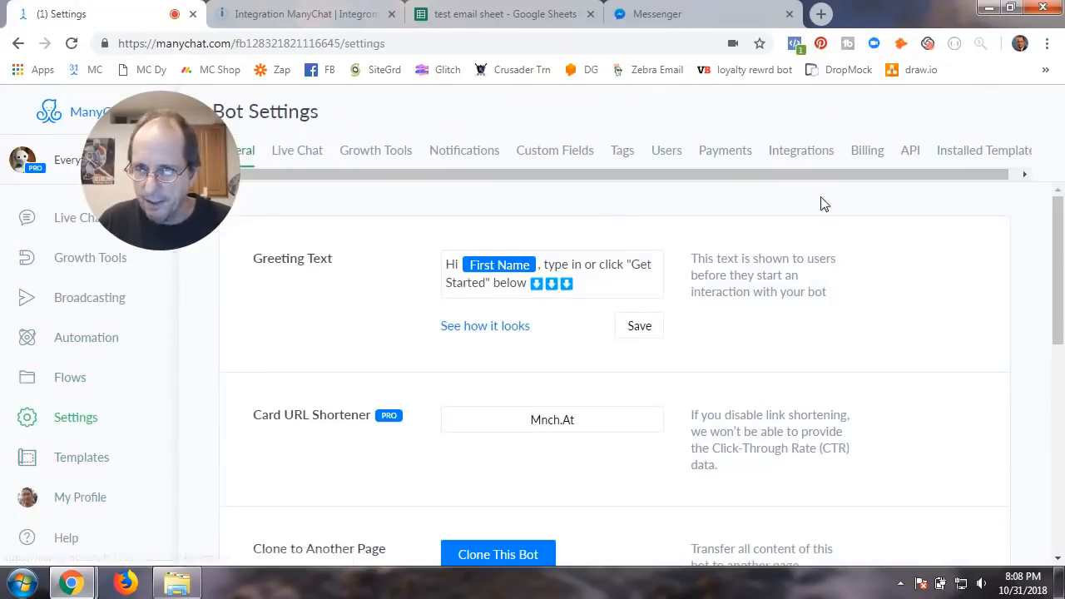
click(910, 152)
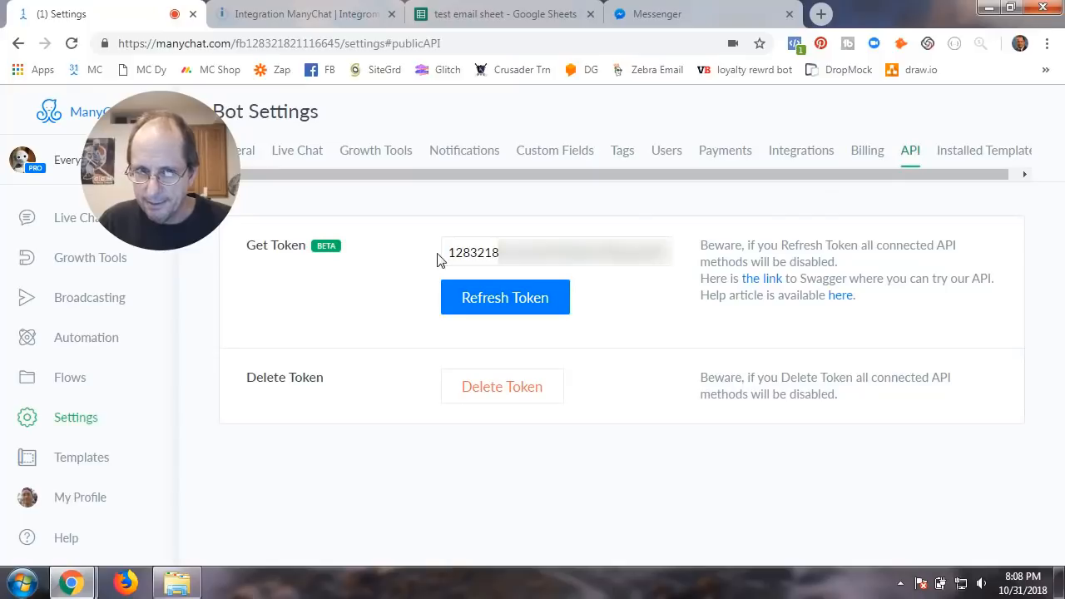
drag(448, 253, 678, 260)
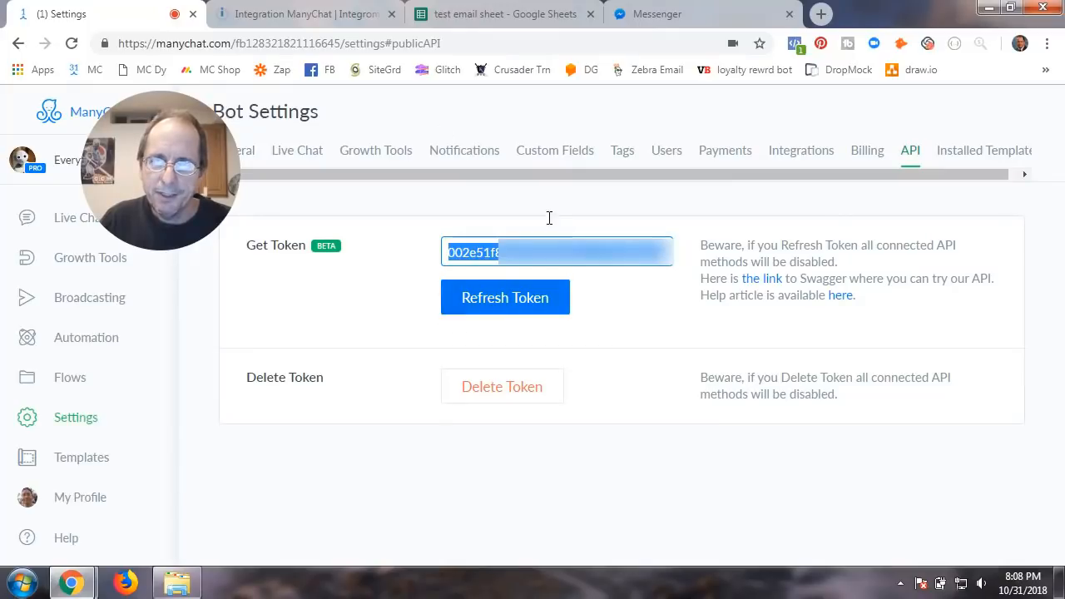
Step: Return to Integromat, paste the ManyChat API token as the connection's access token and create the connection
click(373, 28)
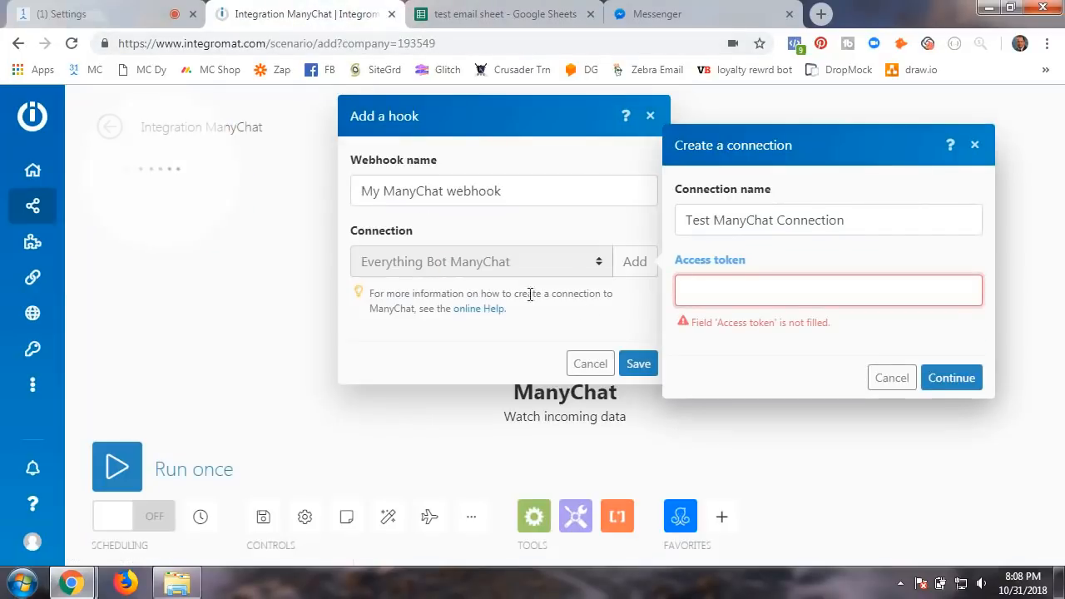
key(ctrl+v)
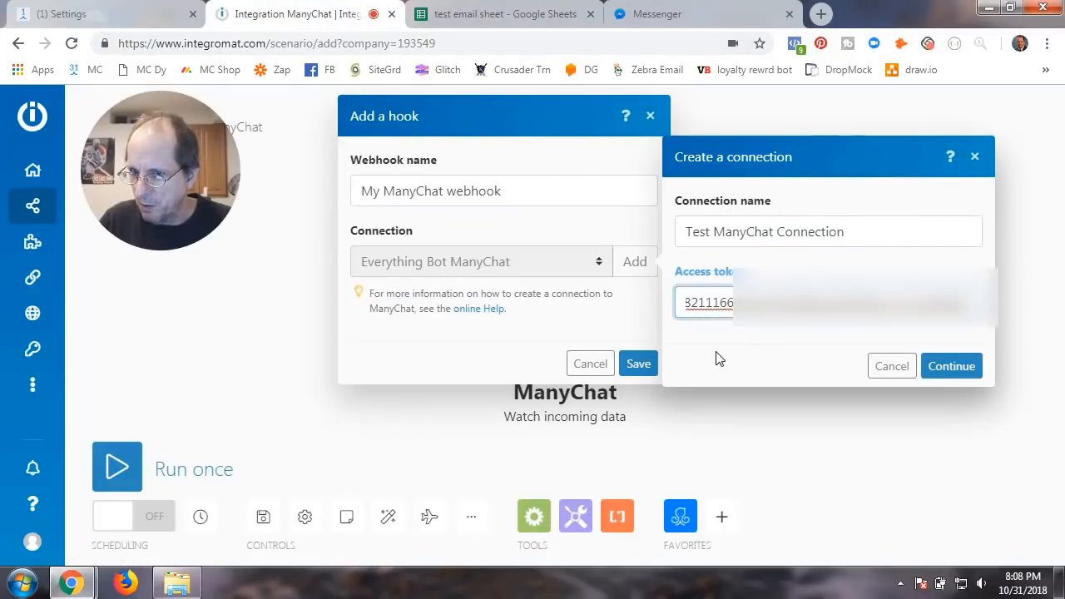
click(944, 368)
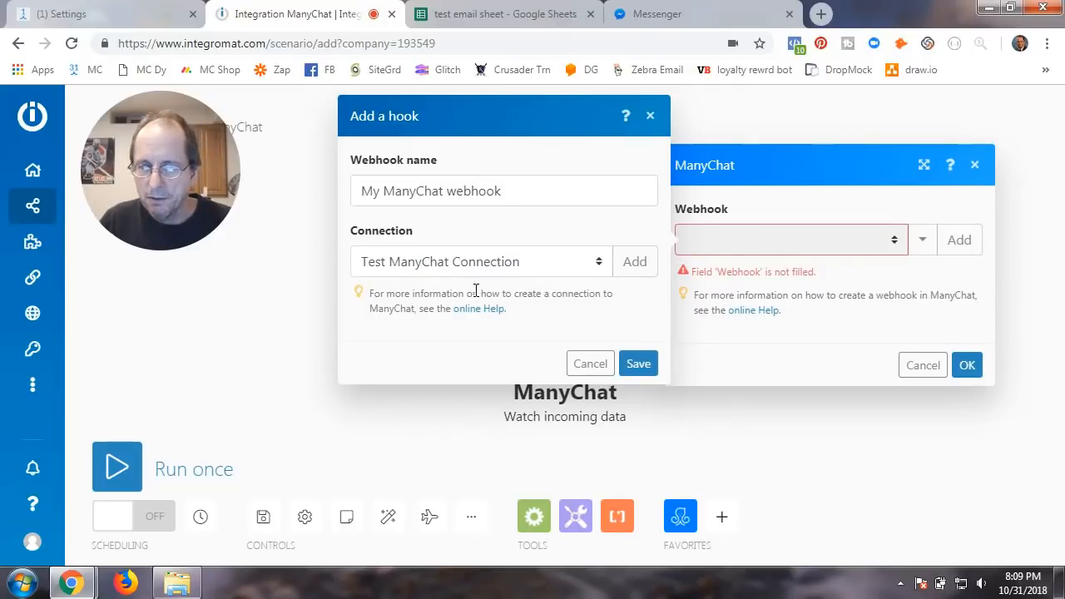
Step: Name the webhook Test ManyChat Connection, save it and confirm it as the ManyChat trigger's webhook
drag(510, 194, 349, 196)
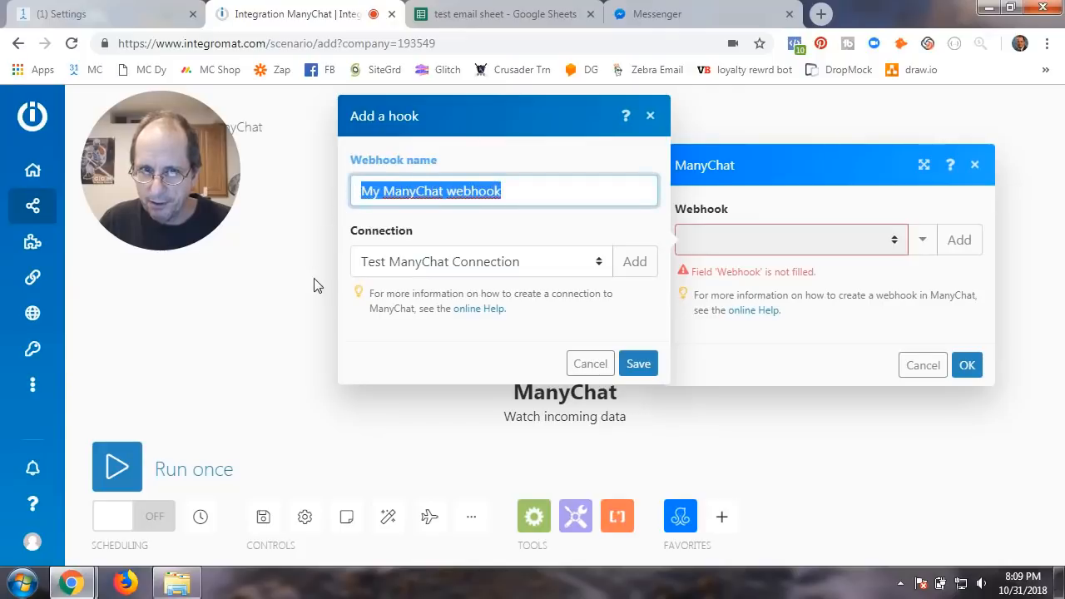
text(Test)
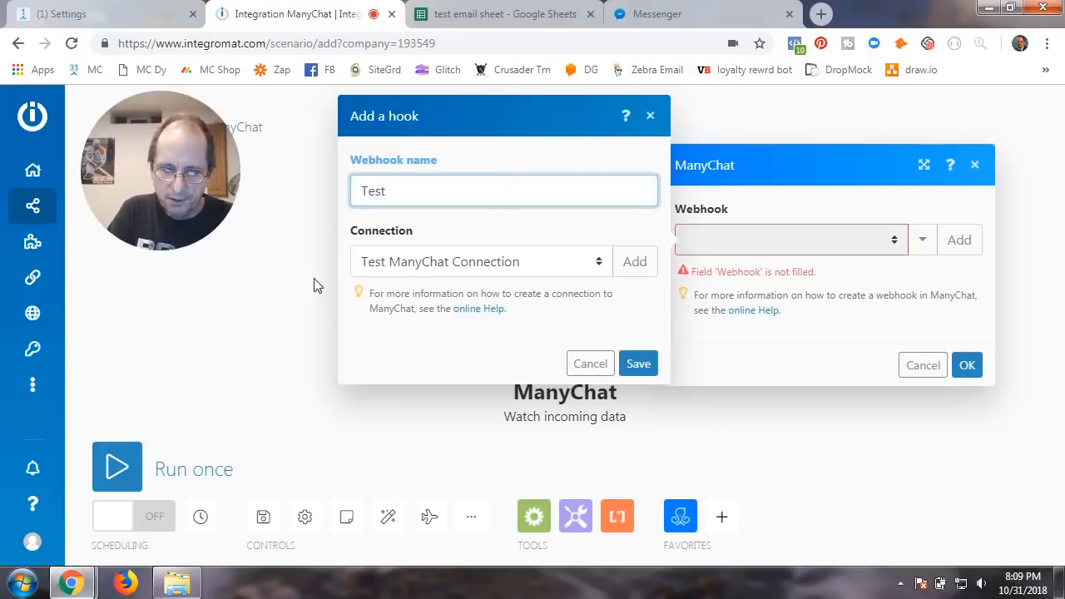
text( ManyChat )
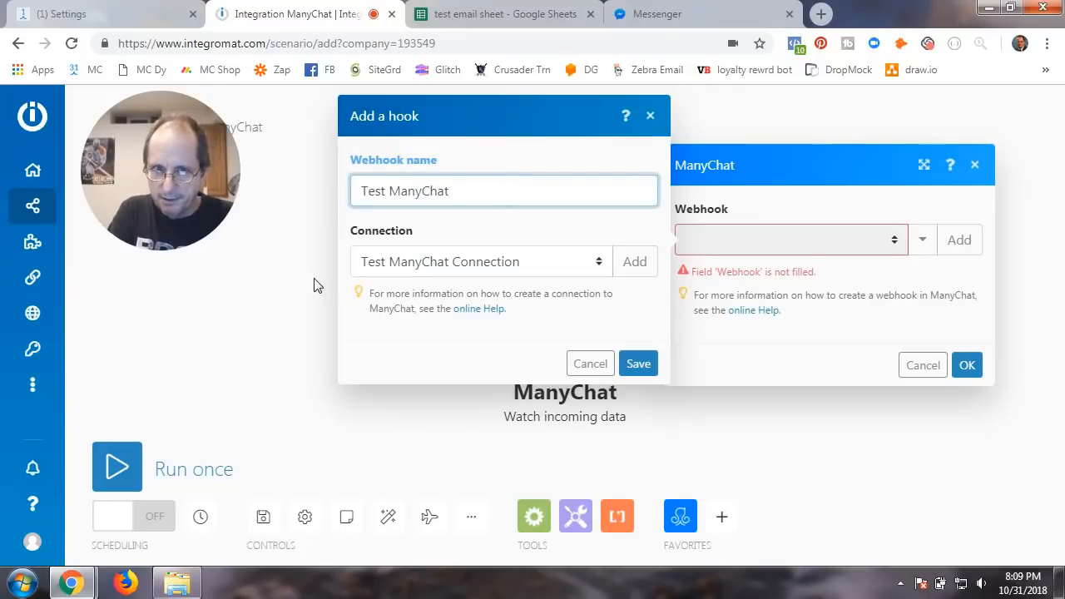
text(C)
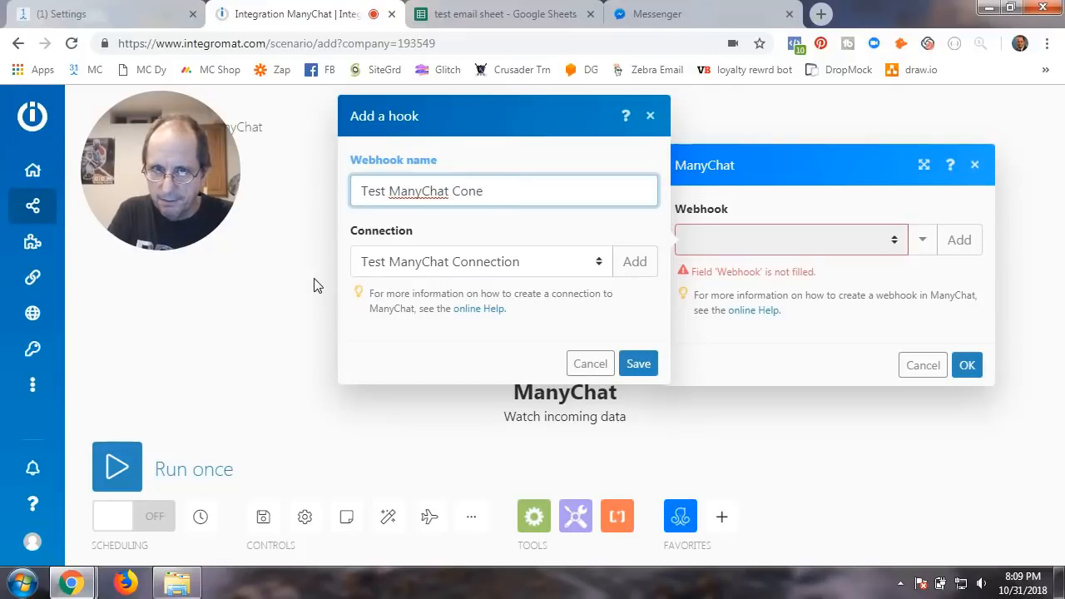
text(onnection)
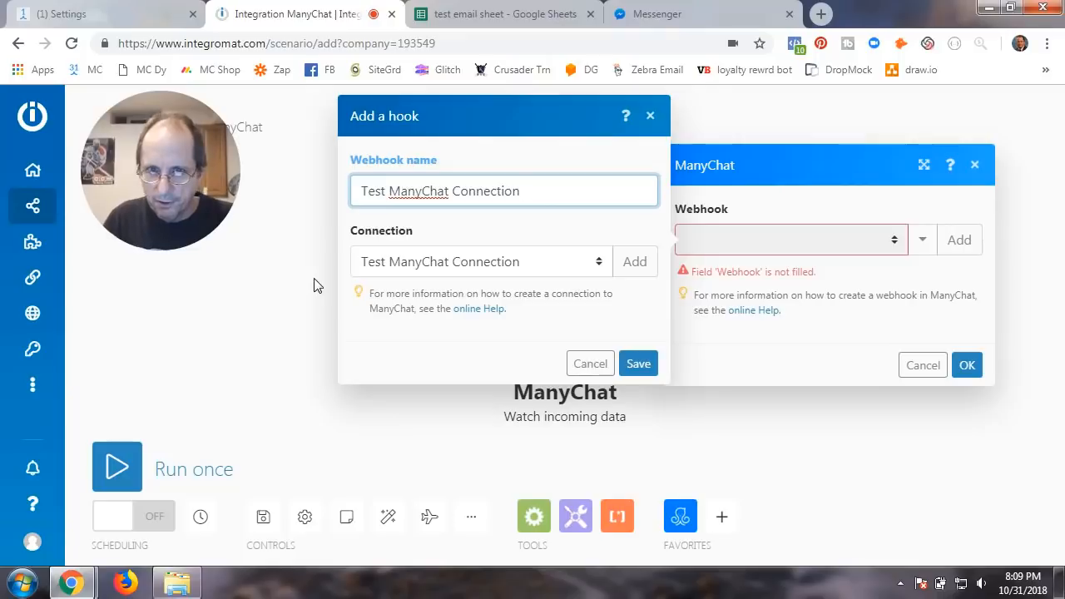
click(637, 367)
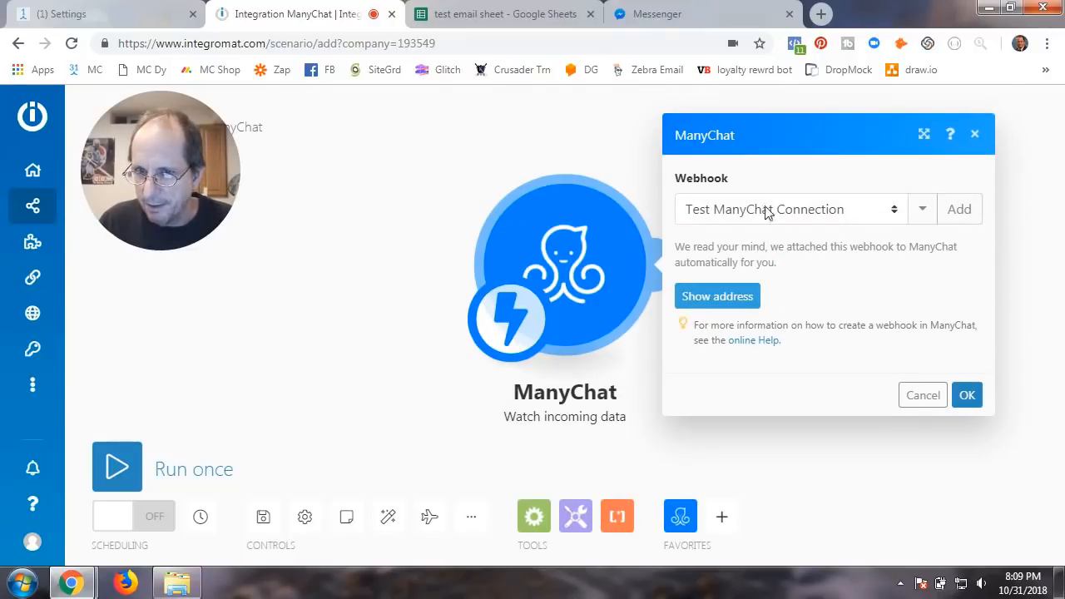
click(966, 396)
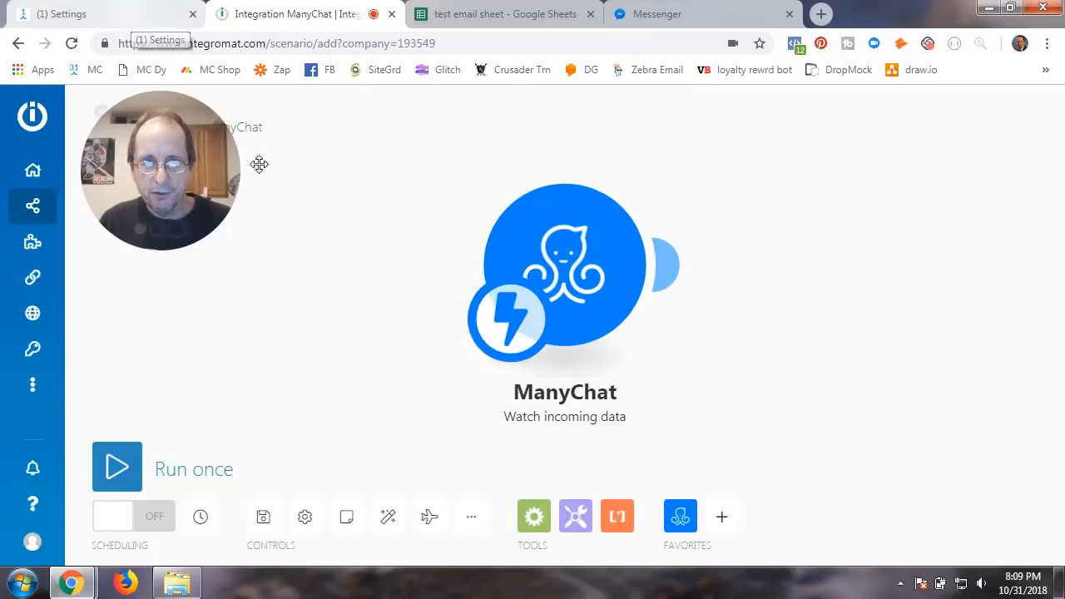
Step: Switch to ManyChat and open the flow I - Basic Connection to Integromat from Test Flows > Test for editing
click(126, 19)
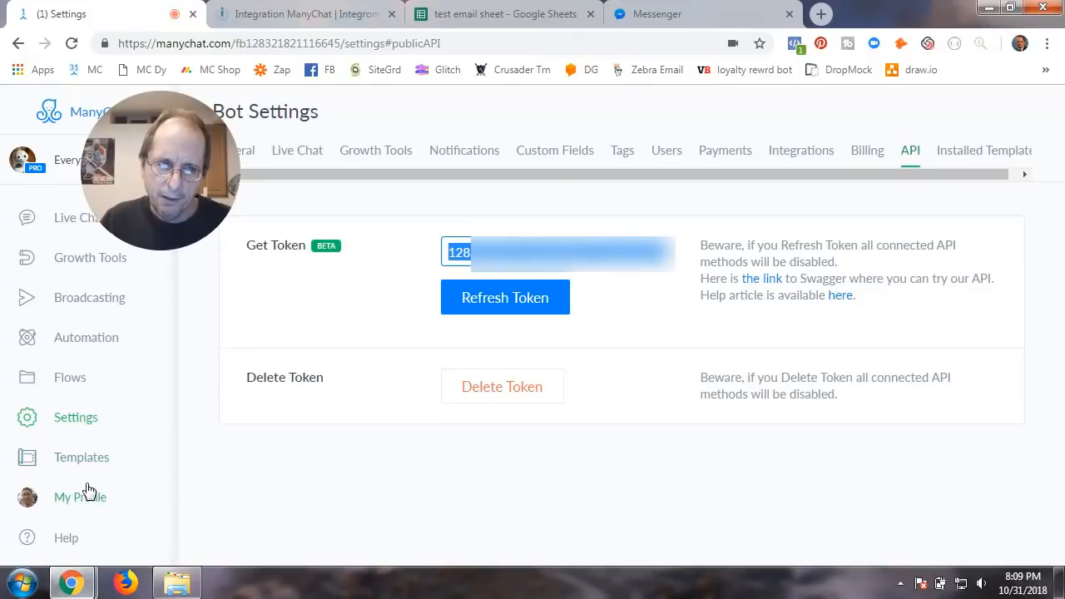
click(72, 378)
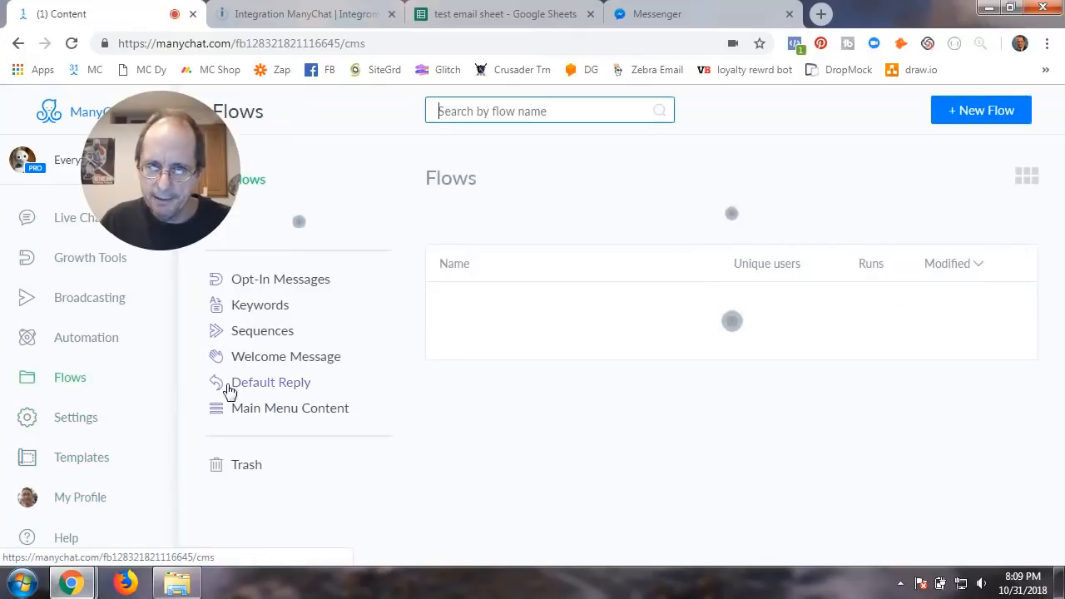
click(525, 471)
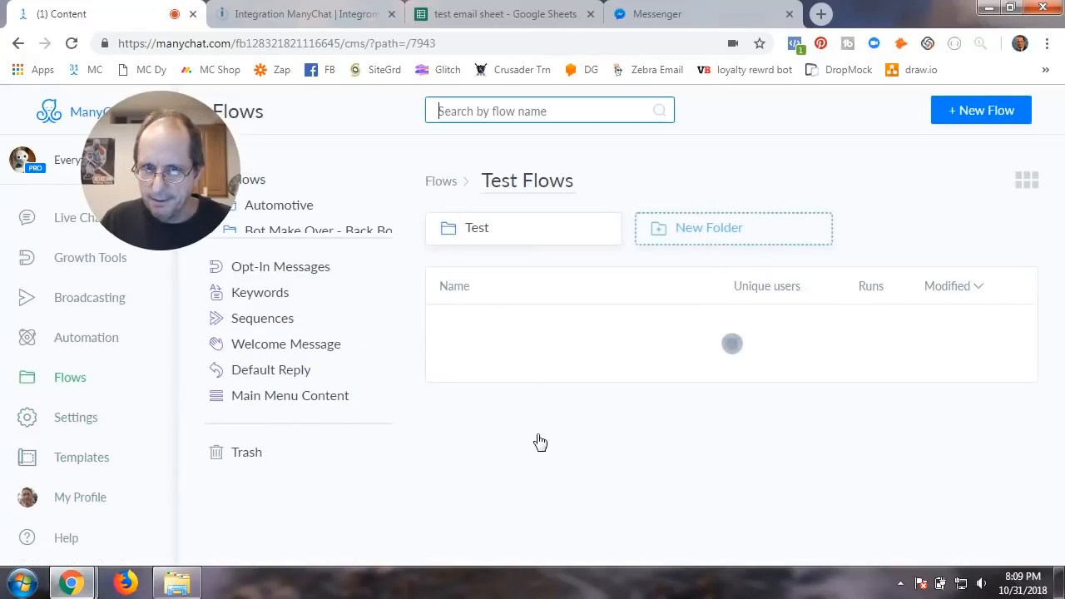
click(528, 241)
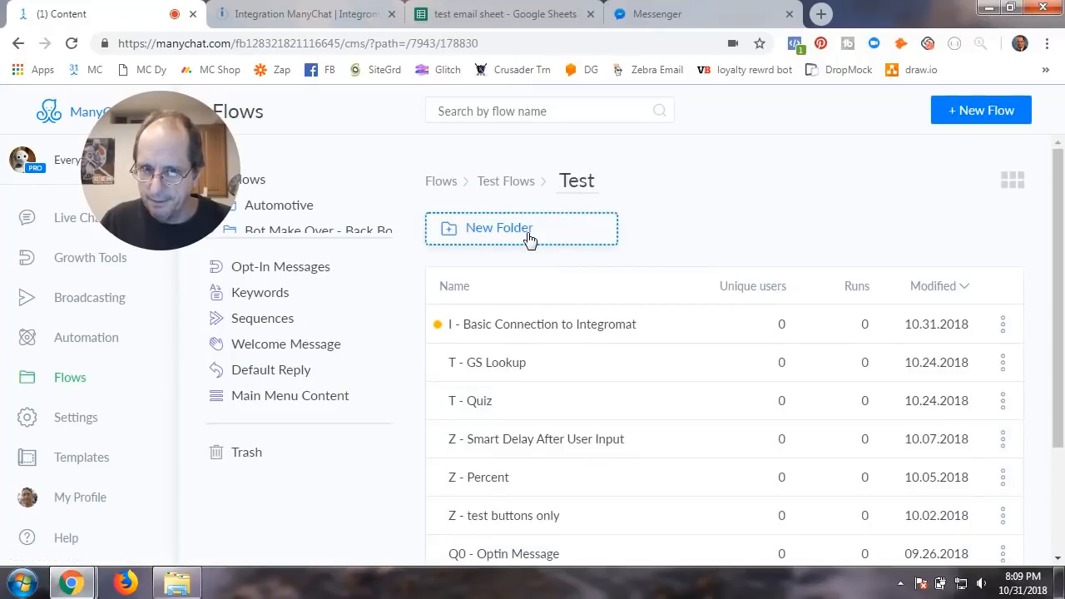
click(528, 331)
click(532, 362)
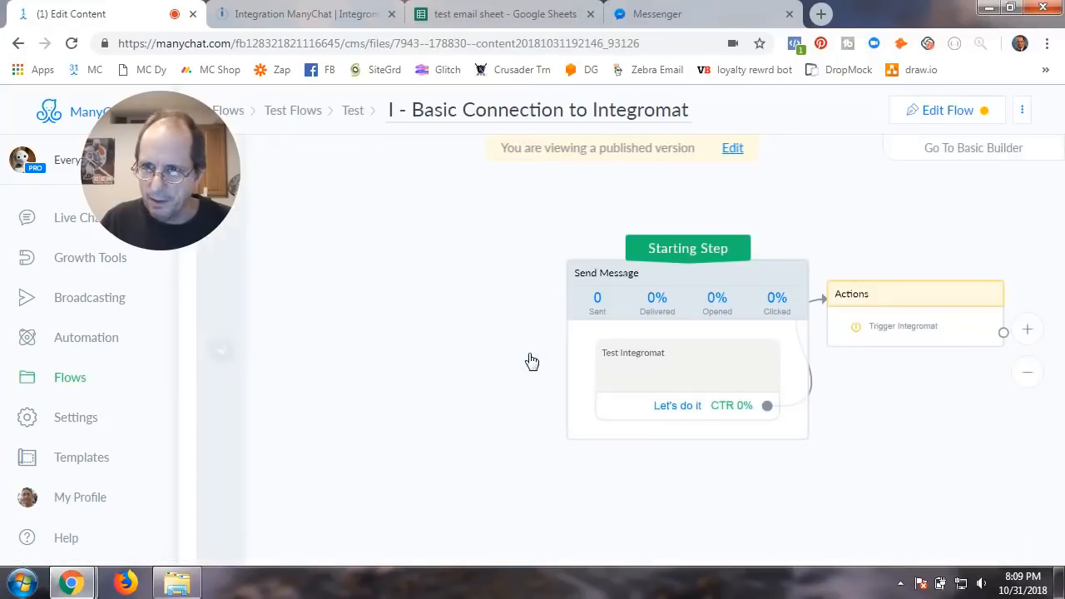
click(947, 112)
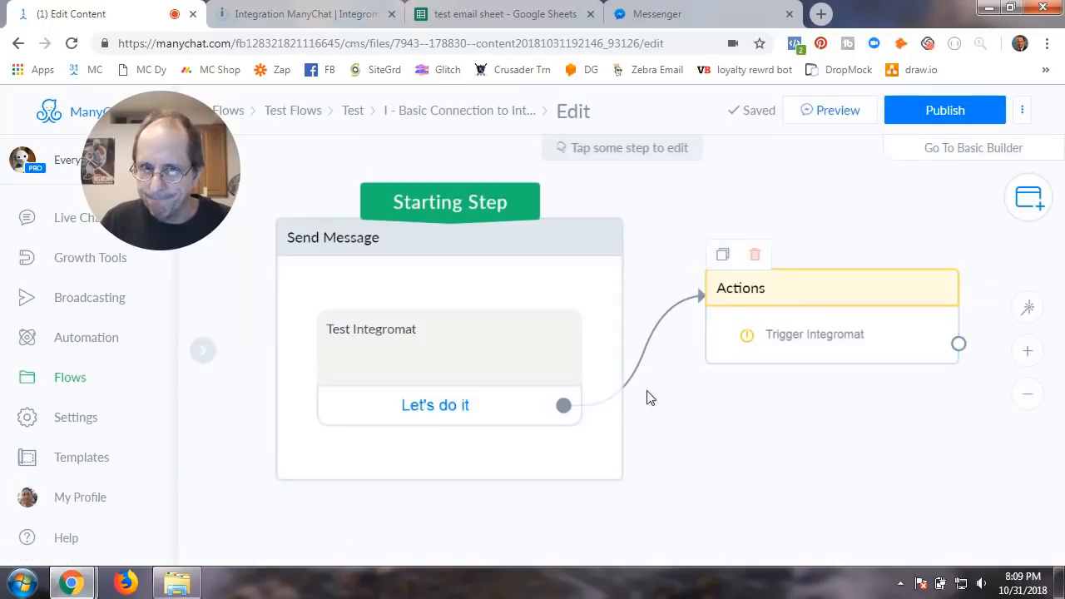
Step: Set the Trigger Integromat action's webhook to Test ManyChat Connection and publish the flow
click(814, 327)
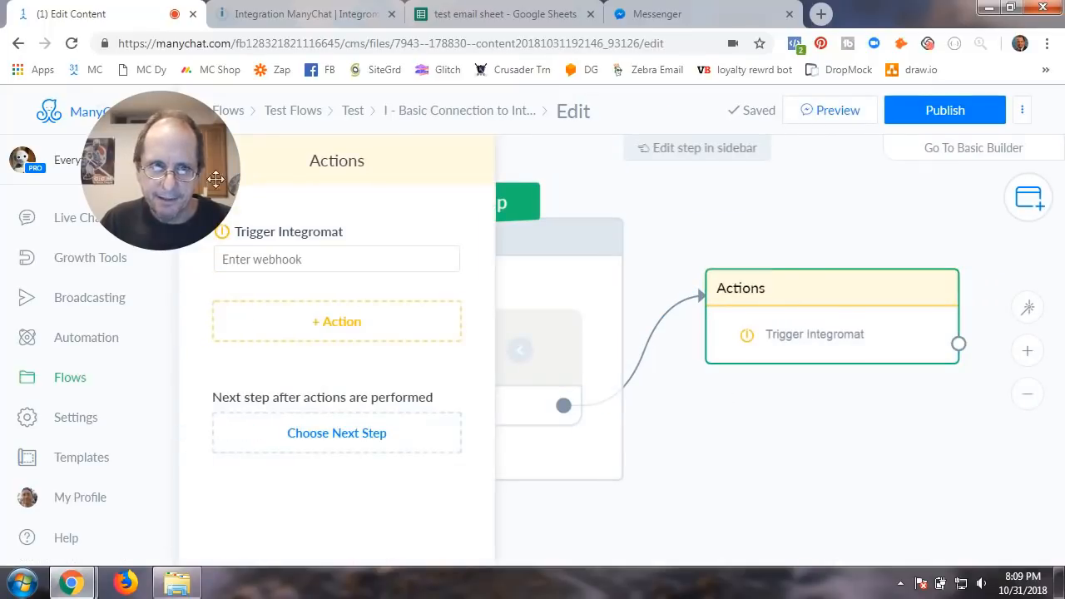
drag(221, 164, 1006, 457)
click(317, 260)
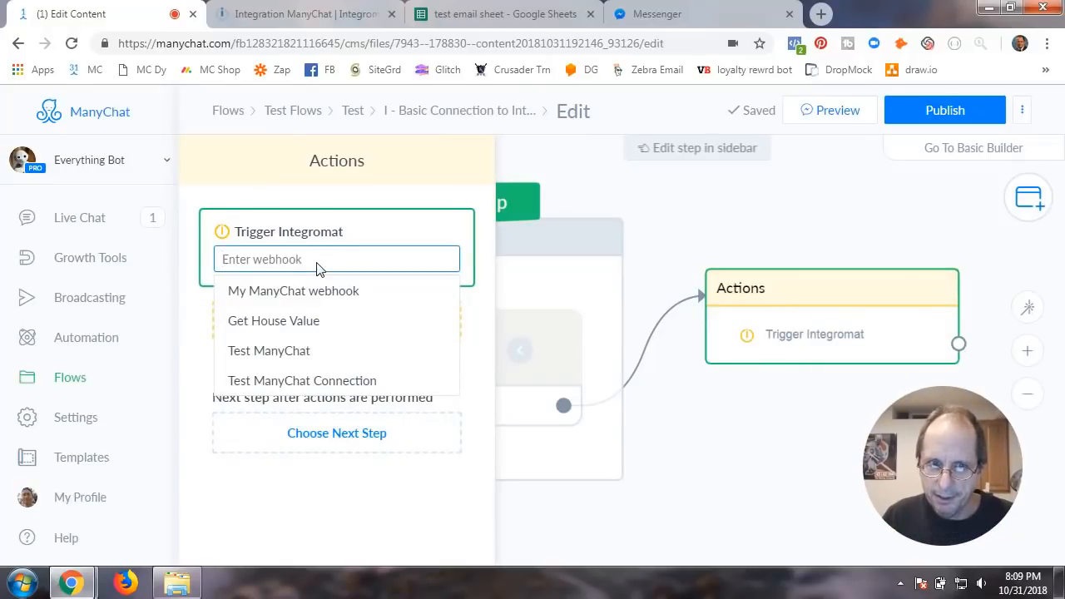
click(317, 382)
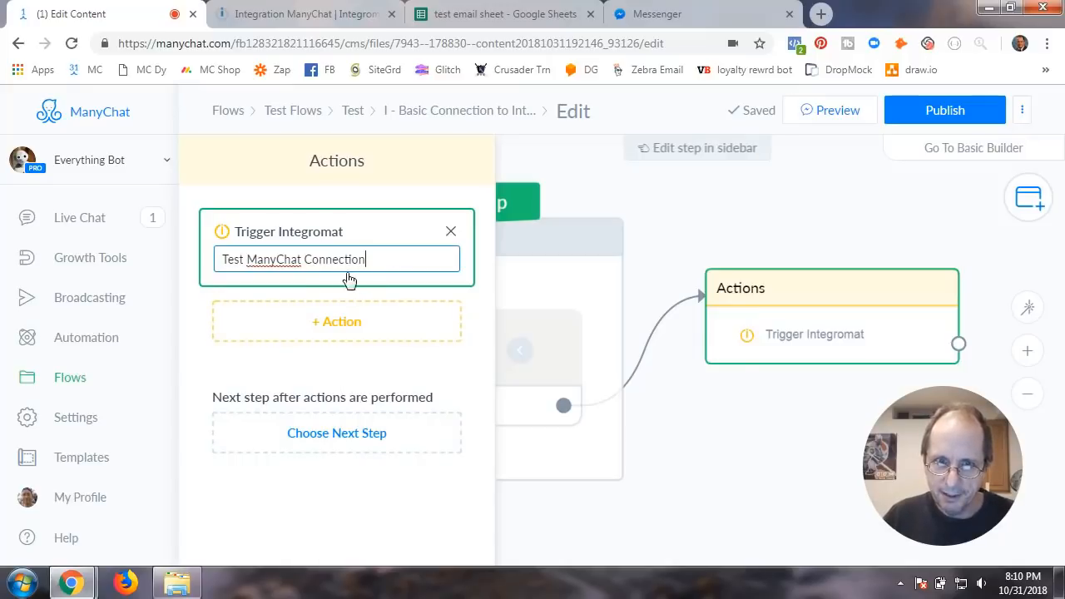
click(657, 410)
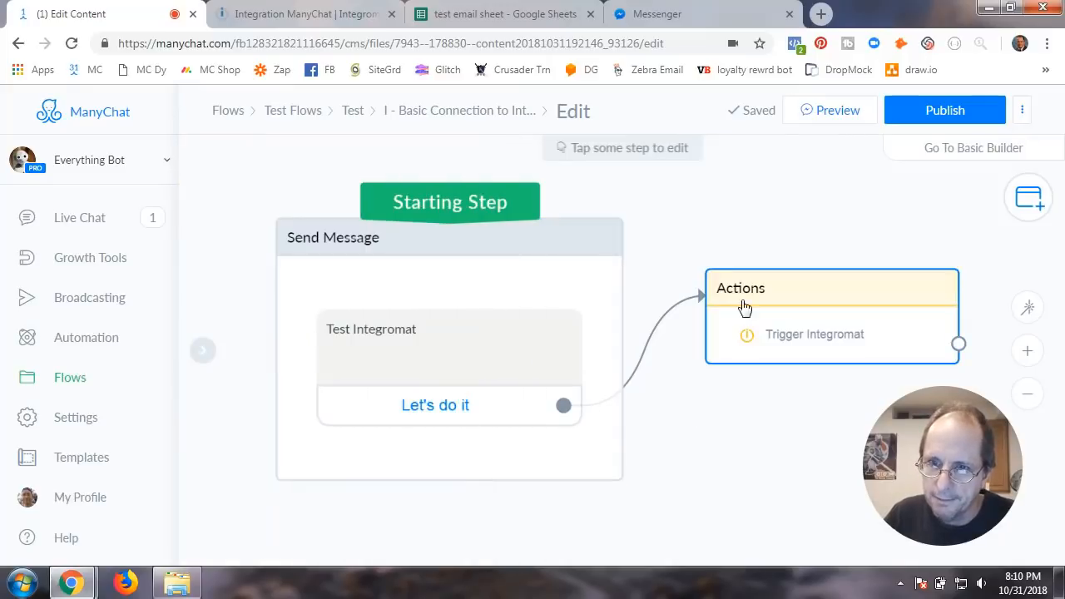
click(955, 115)
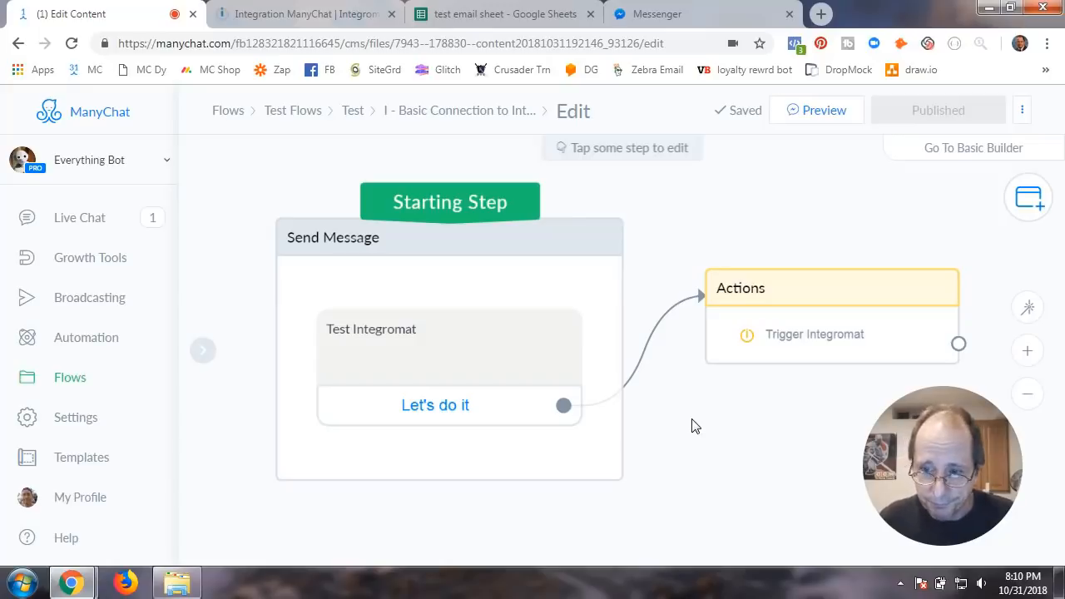
Step: Run the Integromat scenario once so it waits for data, and send a preview of the flow from ManyChat
click(293, 15)
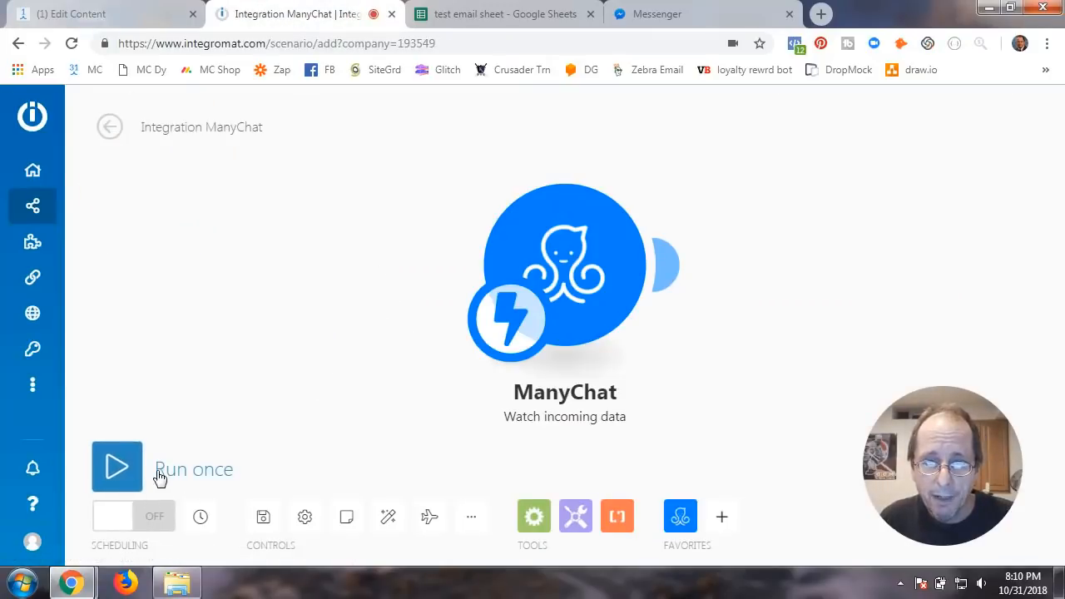
click(119, 471)
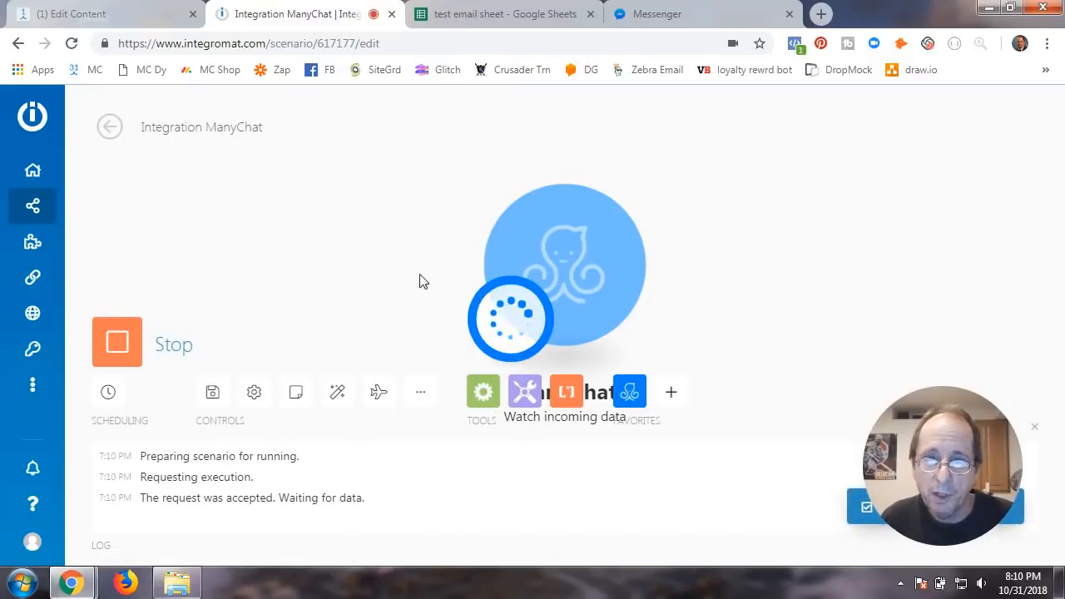
click(125, 19)
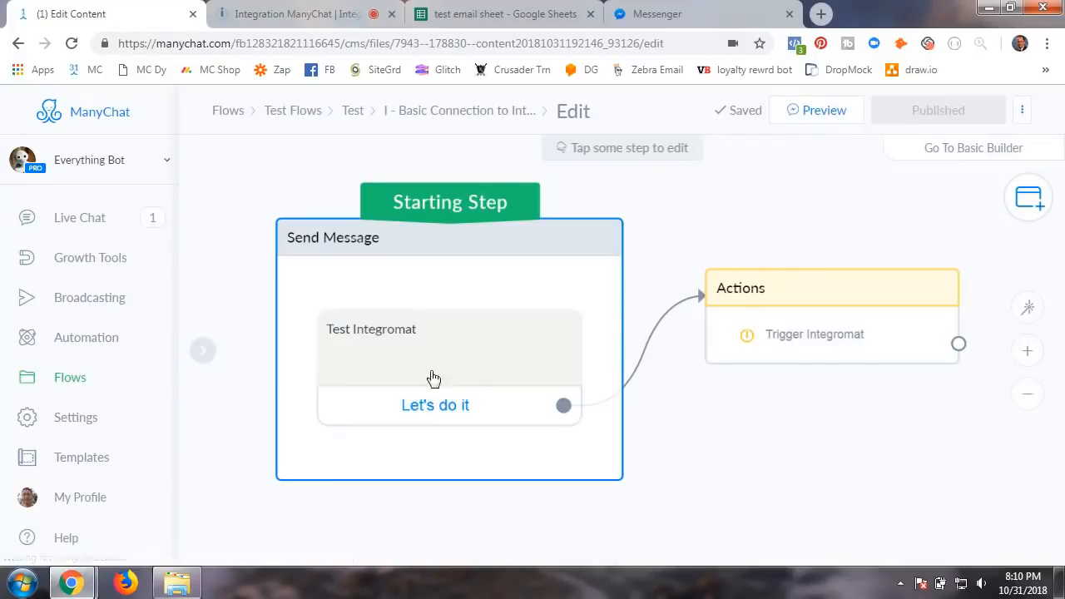
click(818, 110)
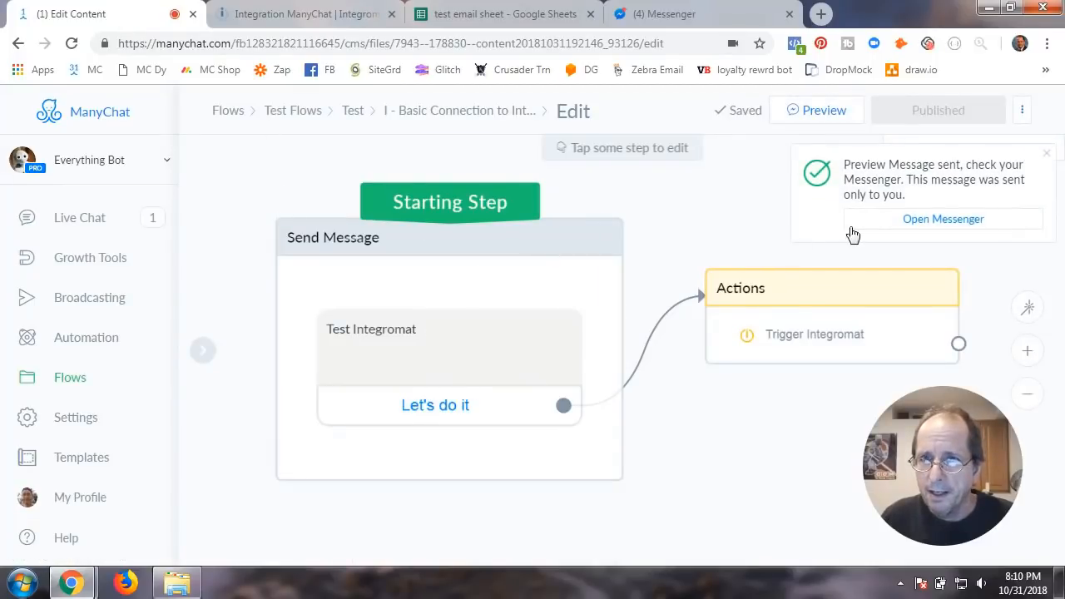
Step: Open the preview conversation in Messenger, close the old Messenger tab and answer the newest Test Integromat message with Let's do it
click(907, 225)
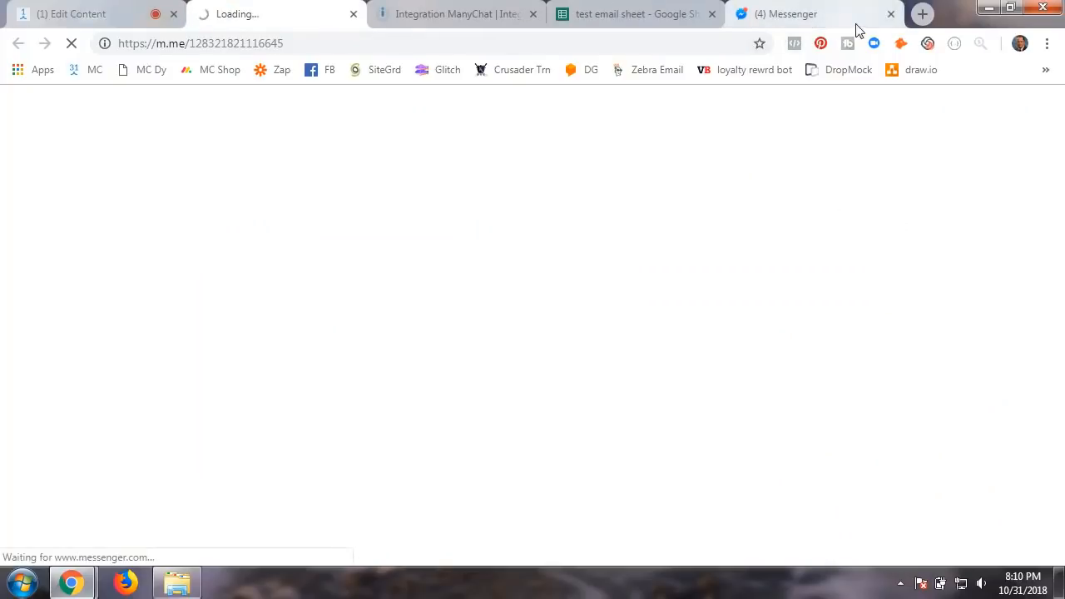
click(890, 16)
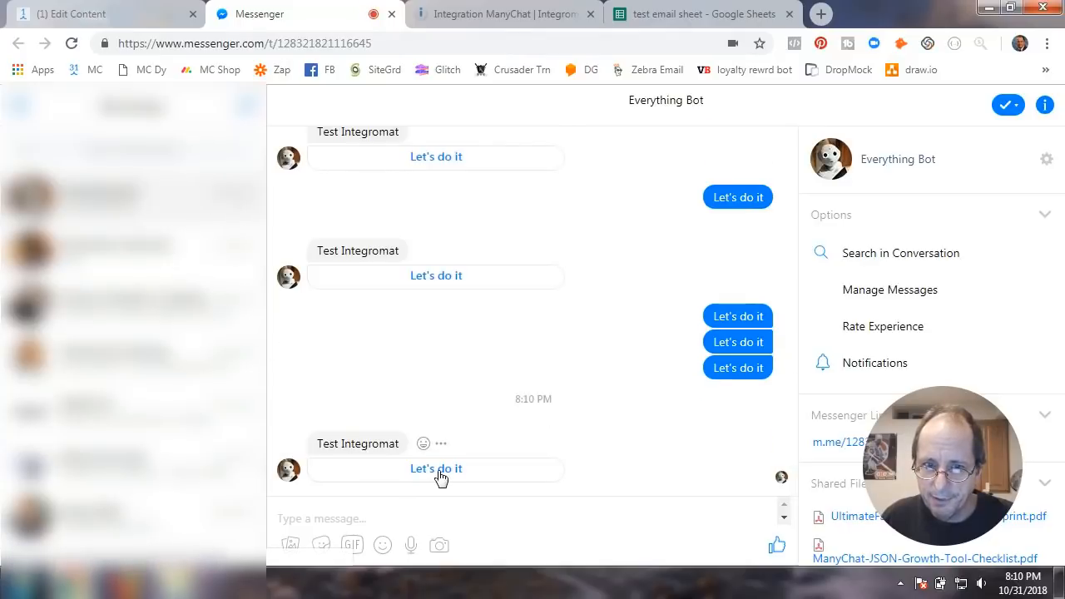
click(441, 476)
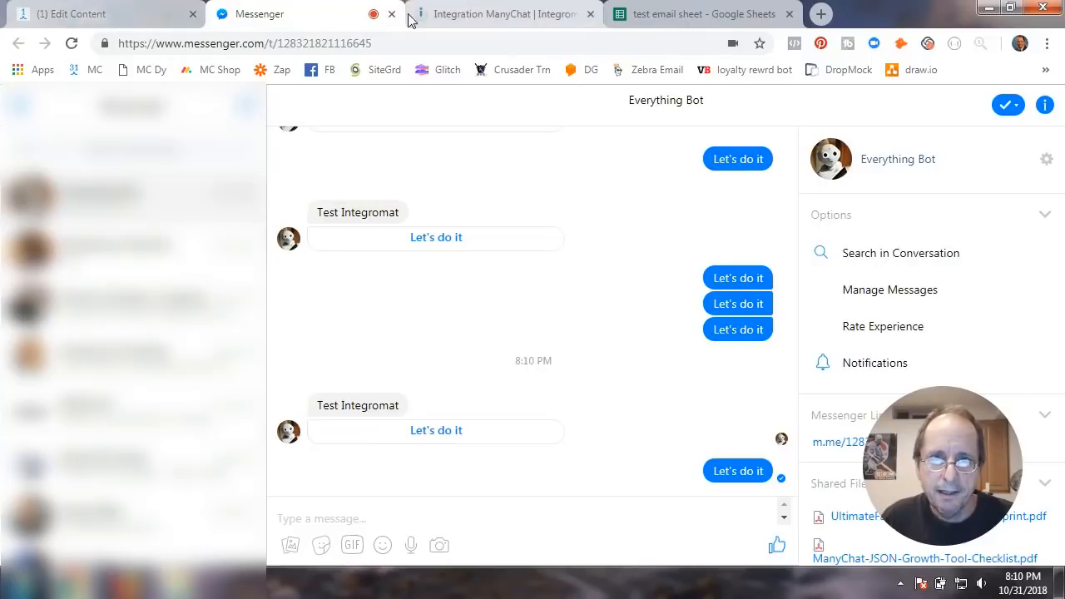
Step: Switch back to Integromat and inspect the output the ManyChat trigger received in the scenario run
click(450, 14)
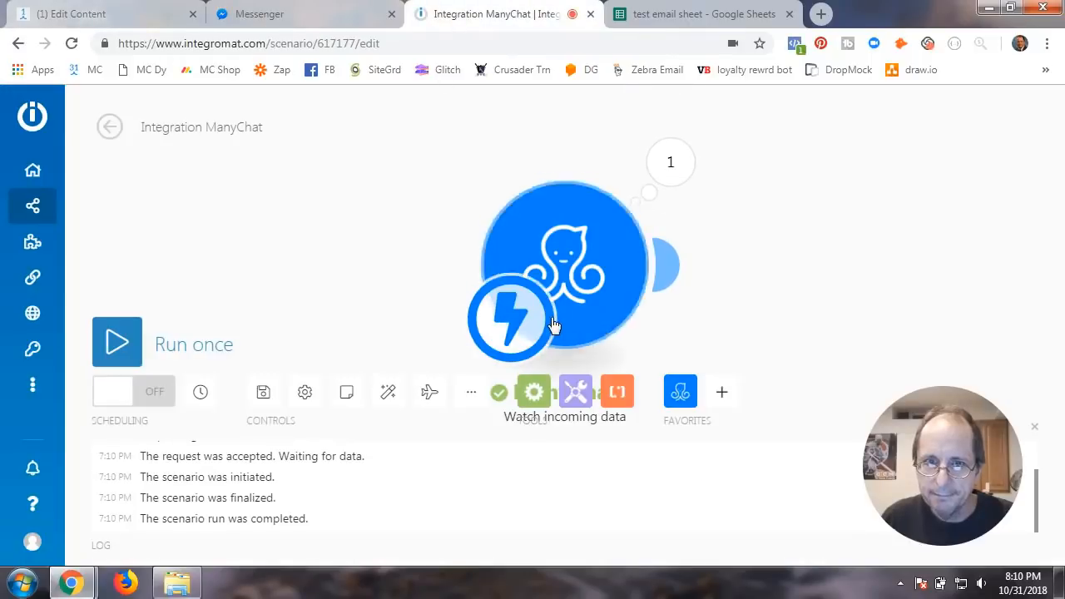
click(143, 360)
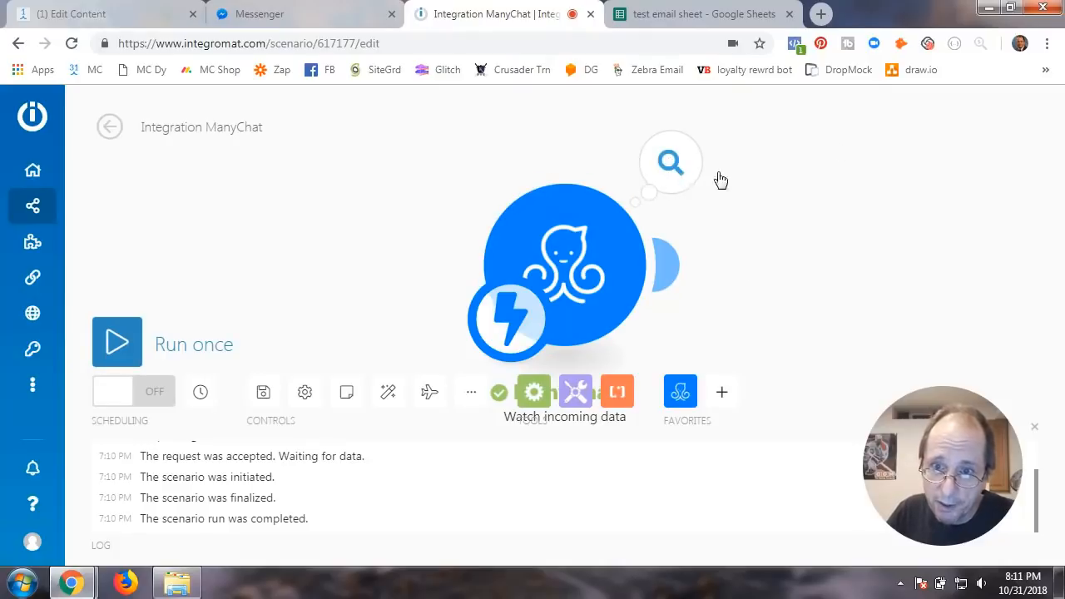
click(675, 166)
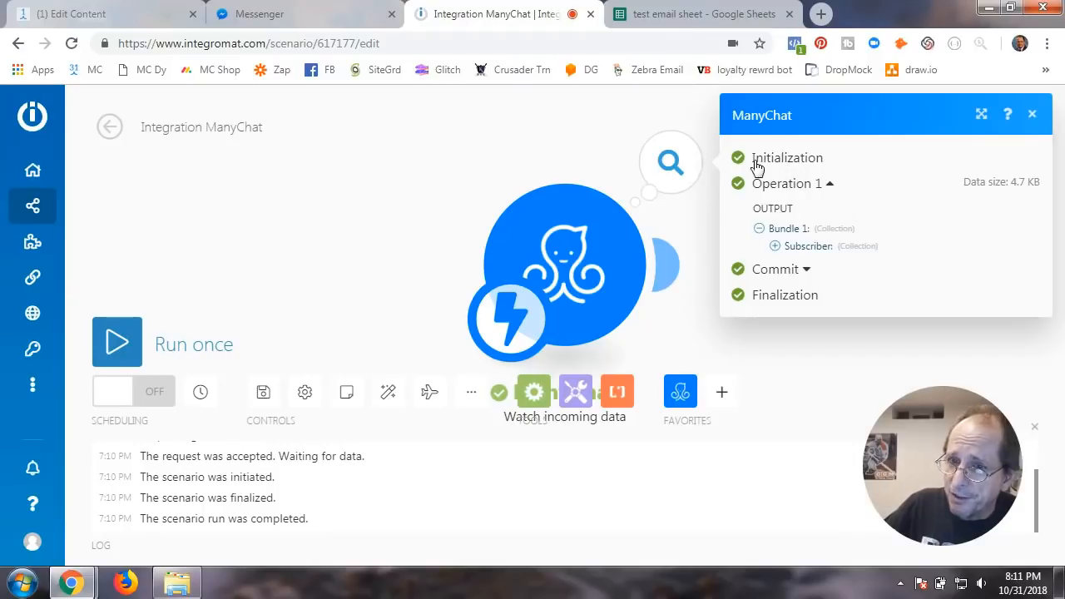
Step: Expand the Subscriber collection in the ManyChat trigger's output, read through its fields and close the output
click(774, 247)
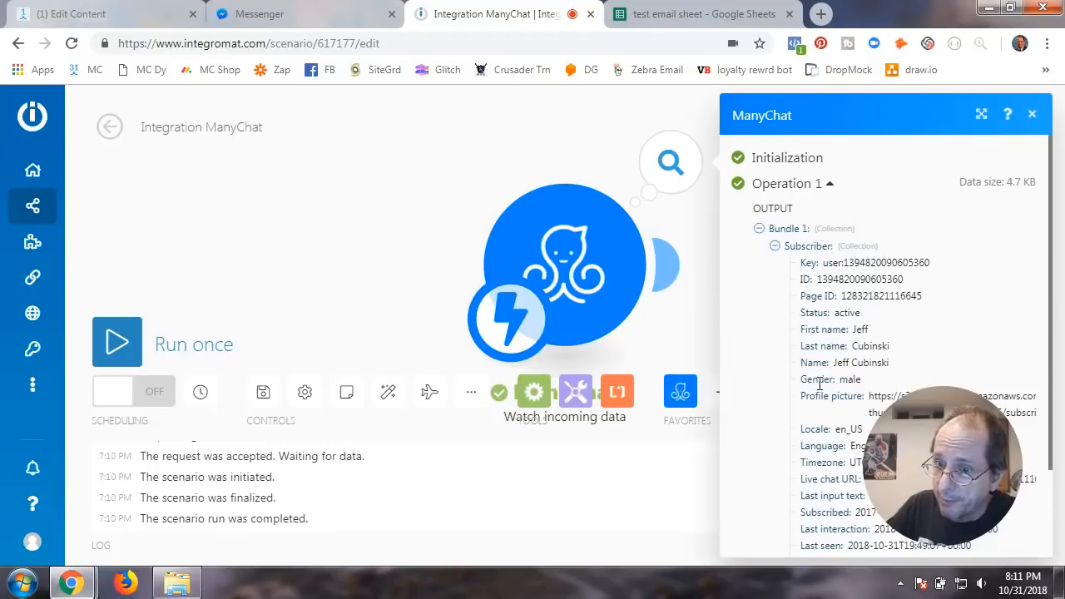
drag(950, 441, 260, 190)
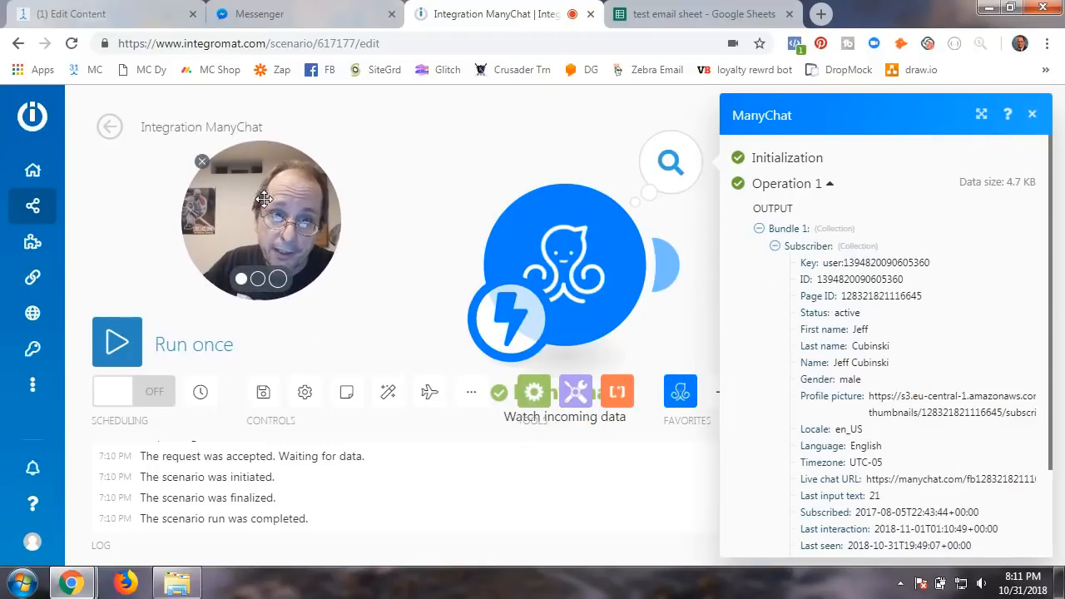
scroll(853, 336, down, 3)
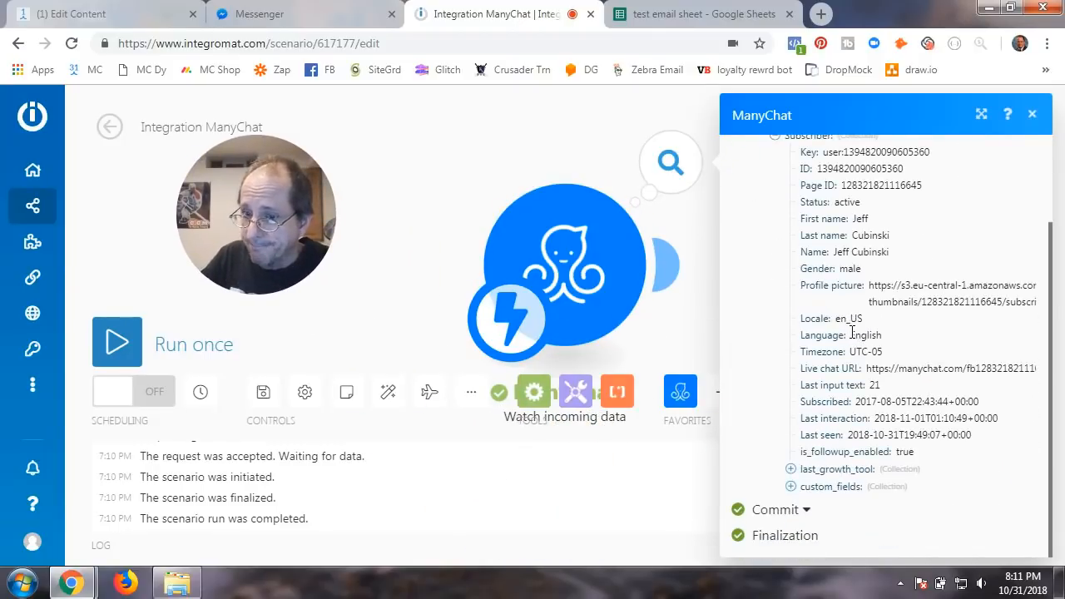
scroll(851, 331, up, 3)
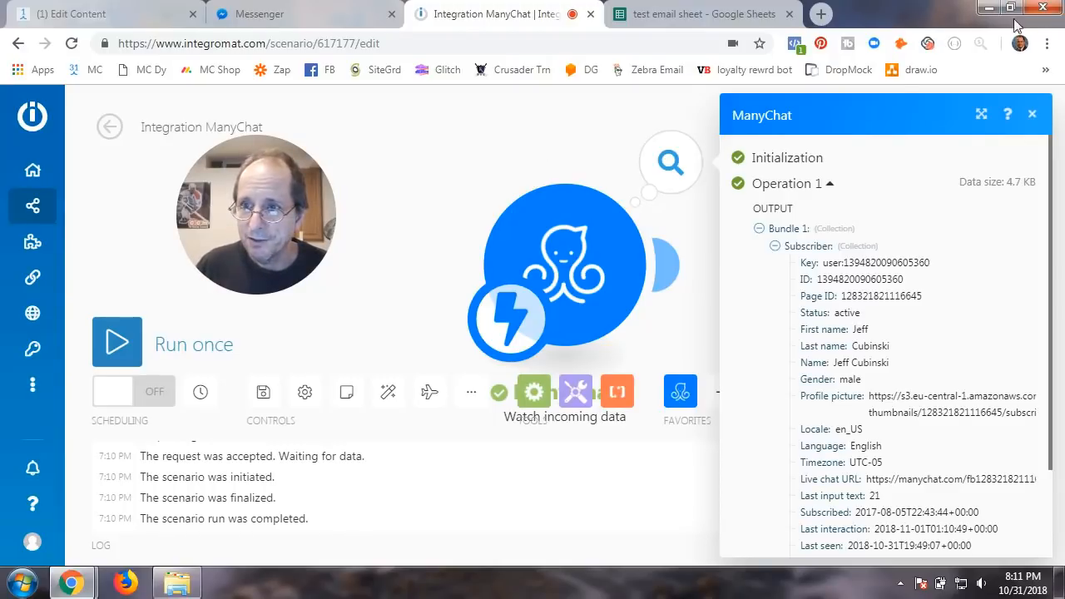
click(1032, 115)
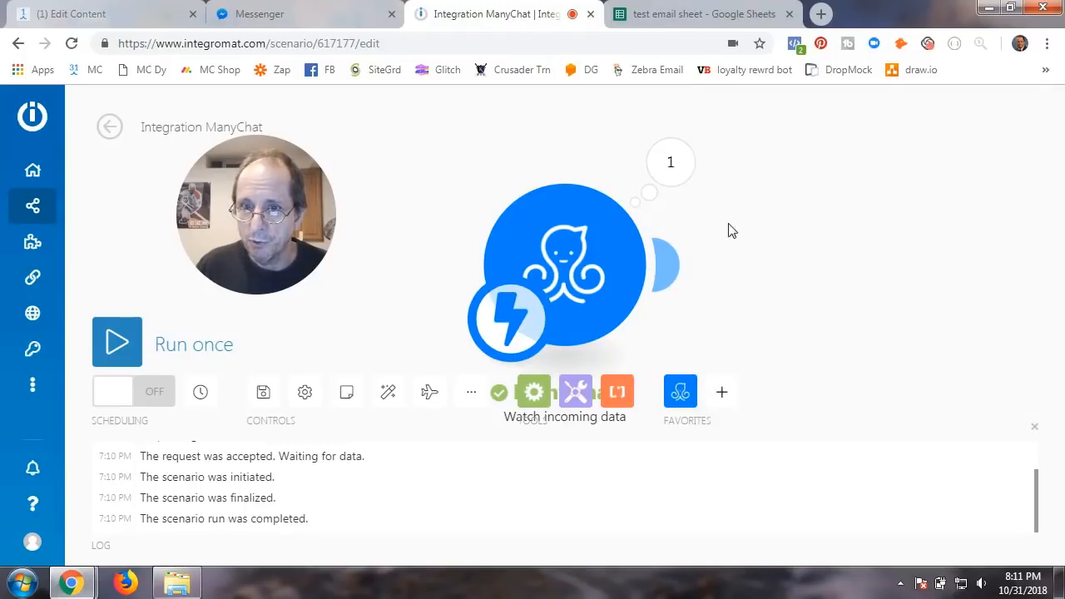
Step: Reopen the ManyChat trigger's output, examine the subscriber's custom_fields collection and close the output
click(670, 162)
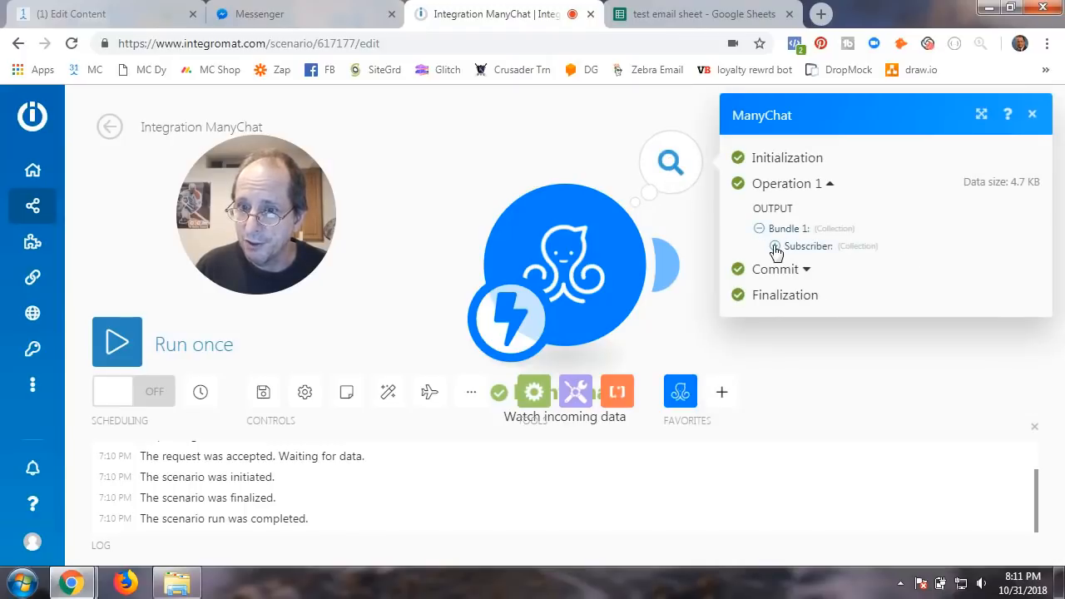
click(774, 246)
scroll(828, 416, down, 3)
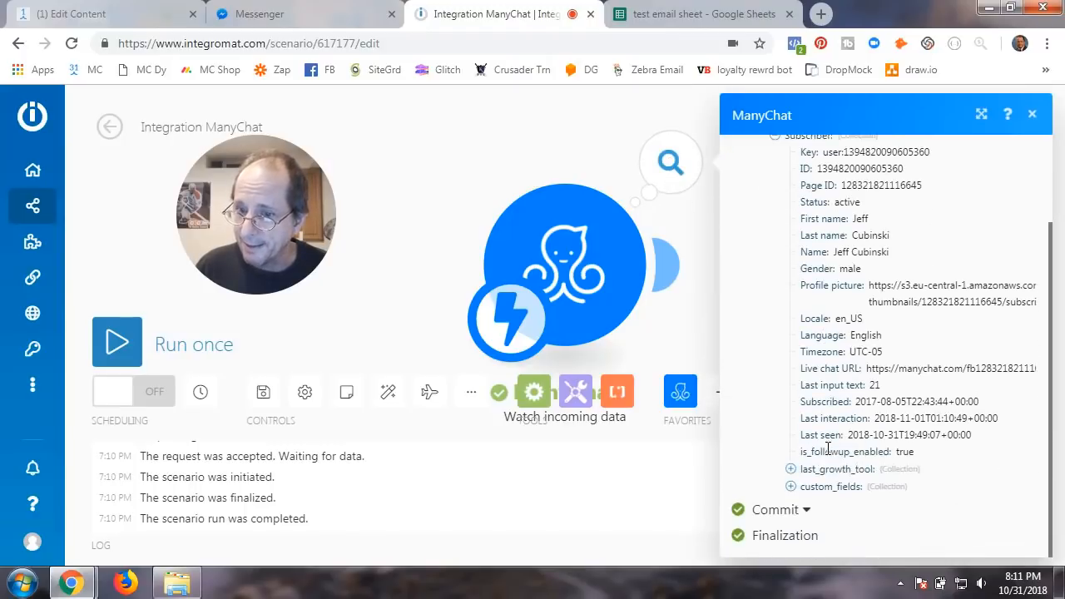
click(790, 486)
scroll(831, 493, down, 5)
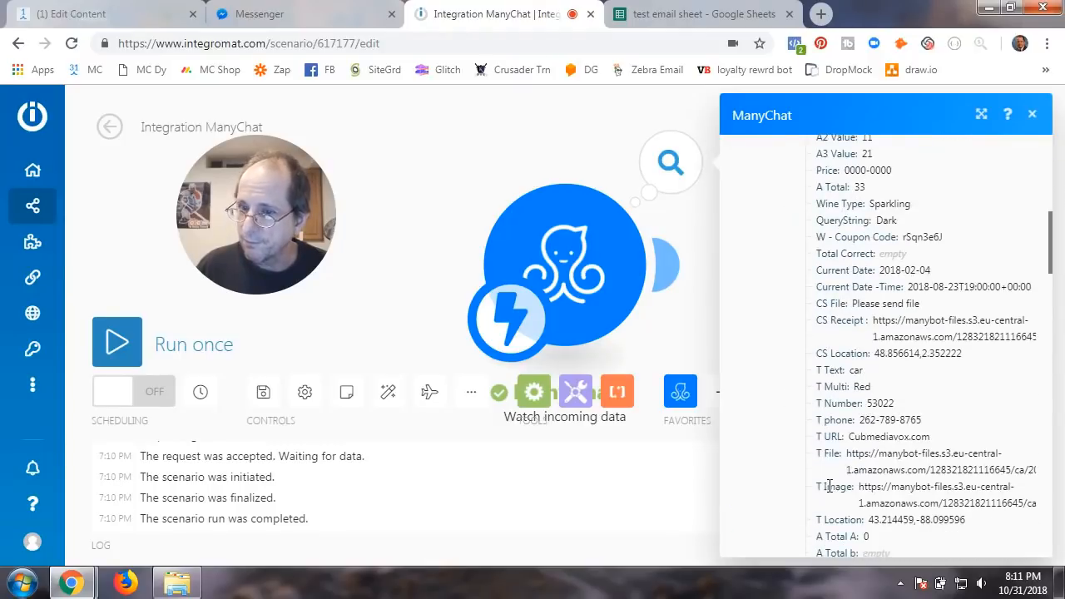
scroll(824, 478, down, 3)
scroll(855, 316, down, 4)
scroll(855, 316, down, 5)
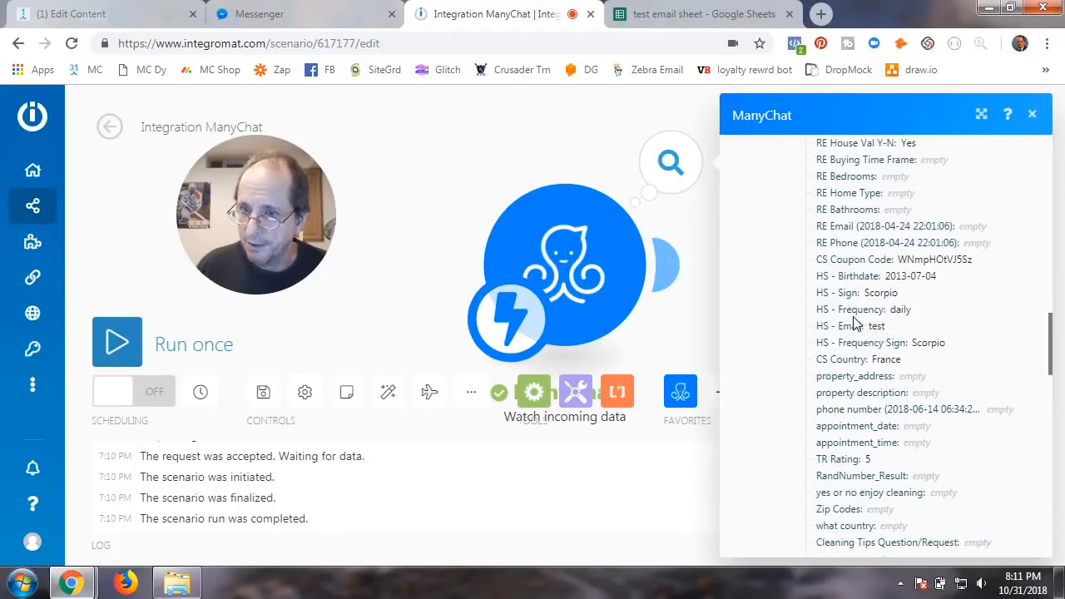
scroll(854, 324, up, 15)
scroll(852, 328, up, 3)
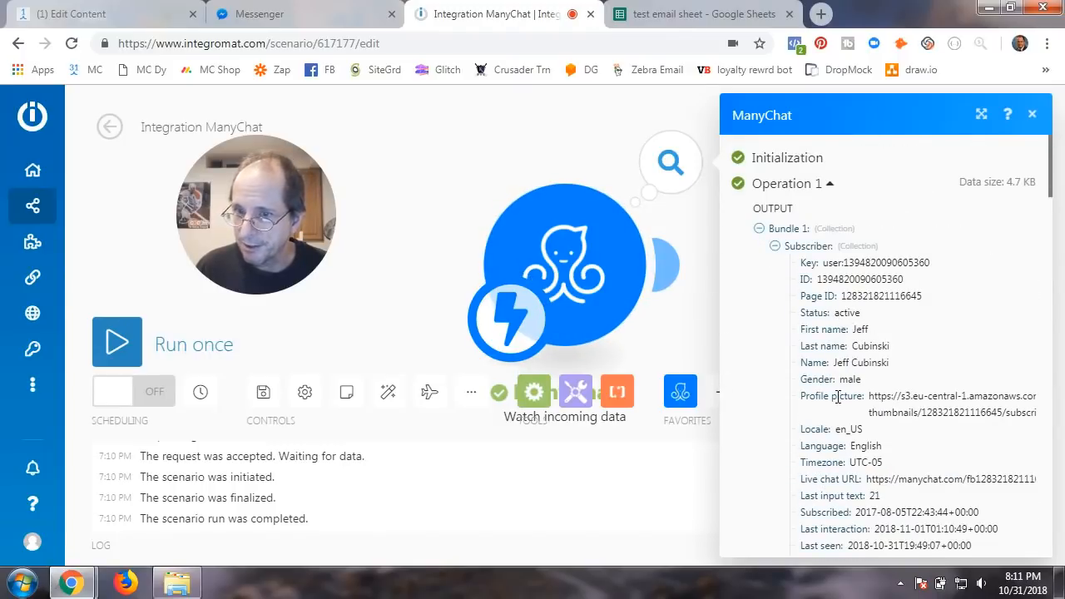
click(471, 190)
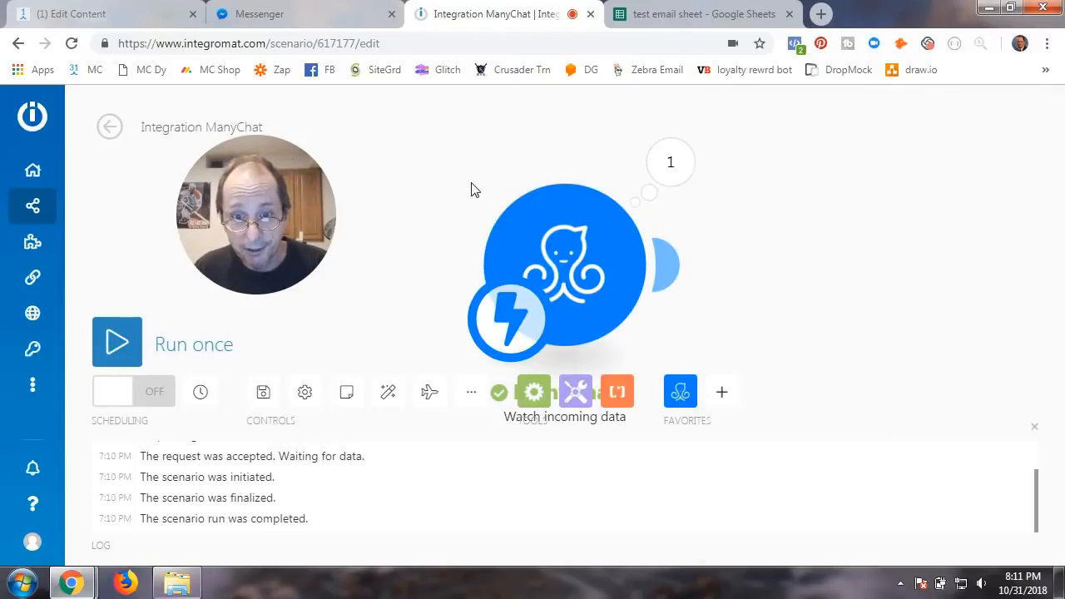
Step: Add a Google Sheets Add a row module after the ManyChat trigger in the scenario
click(670, 268)
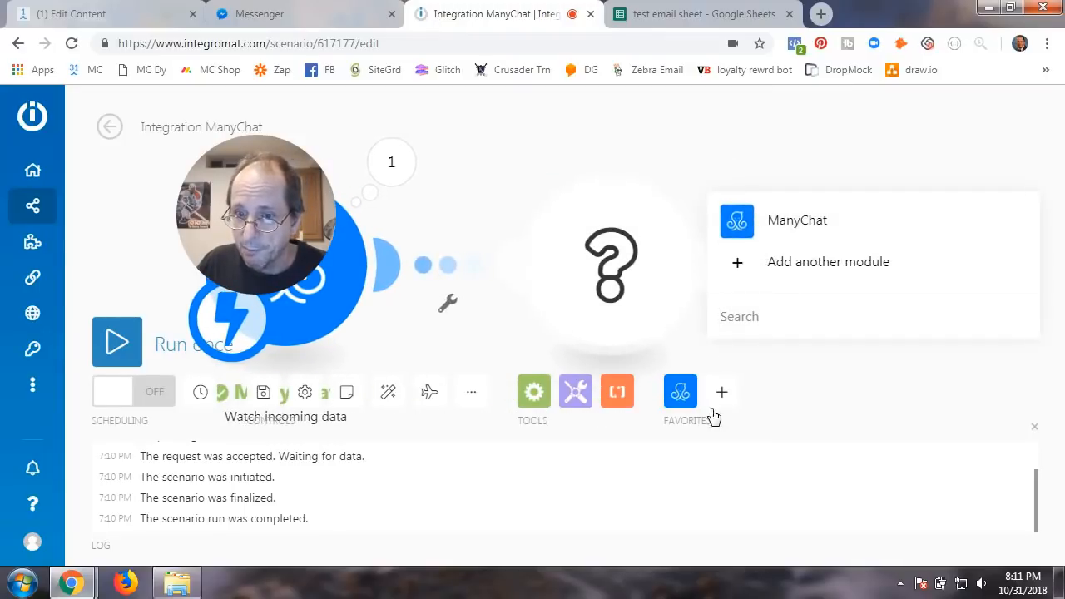
click(747, 315)
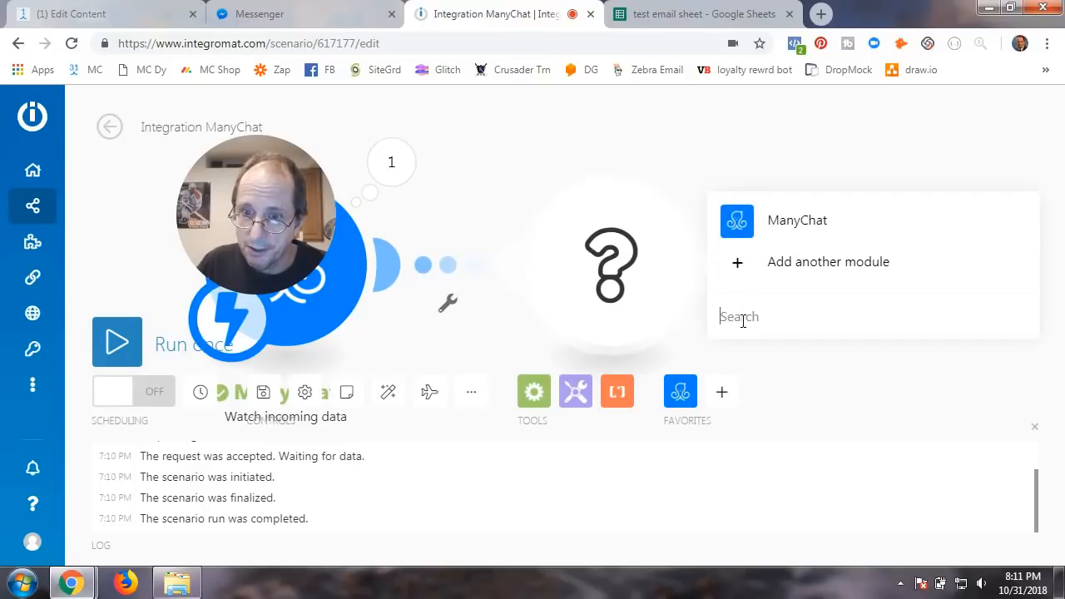
text(google )
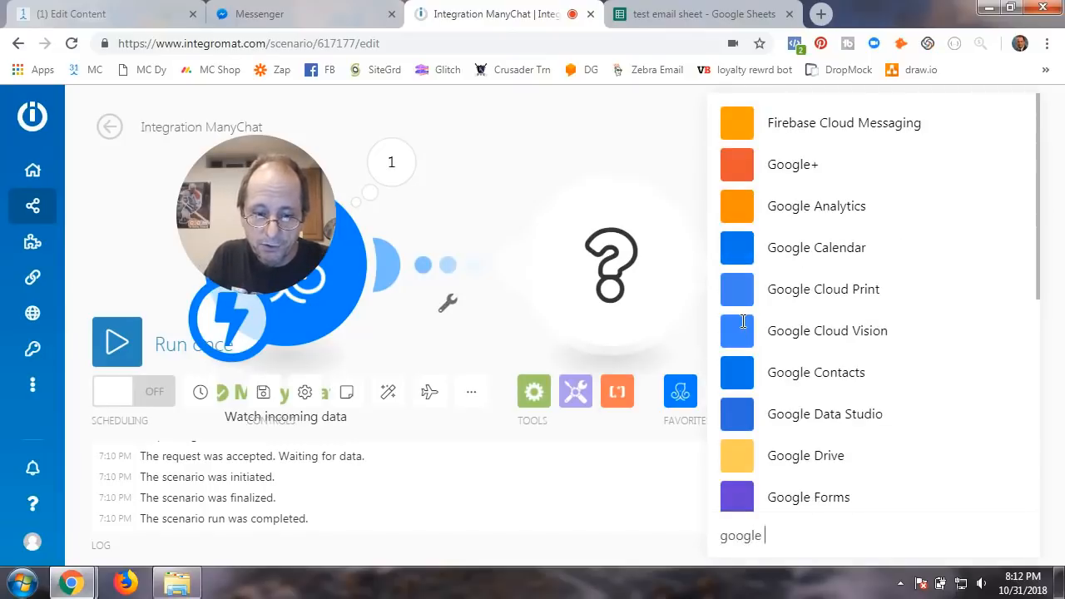
text(she)
click(789, 250)
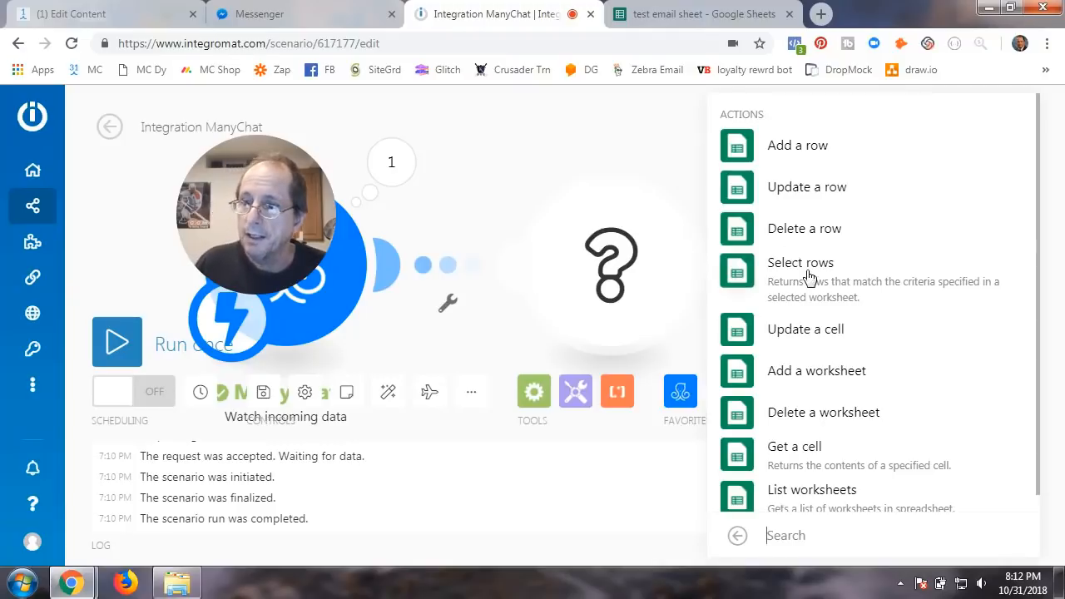
scroll(811, 278, down, 1)
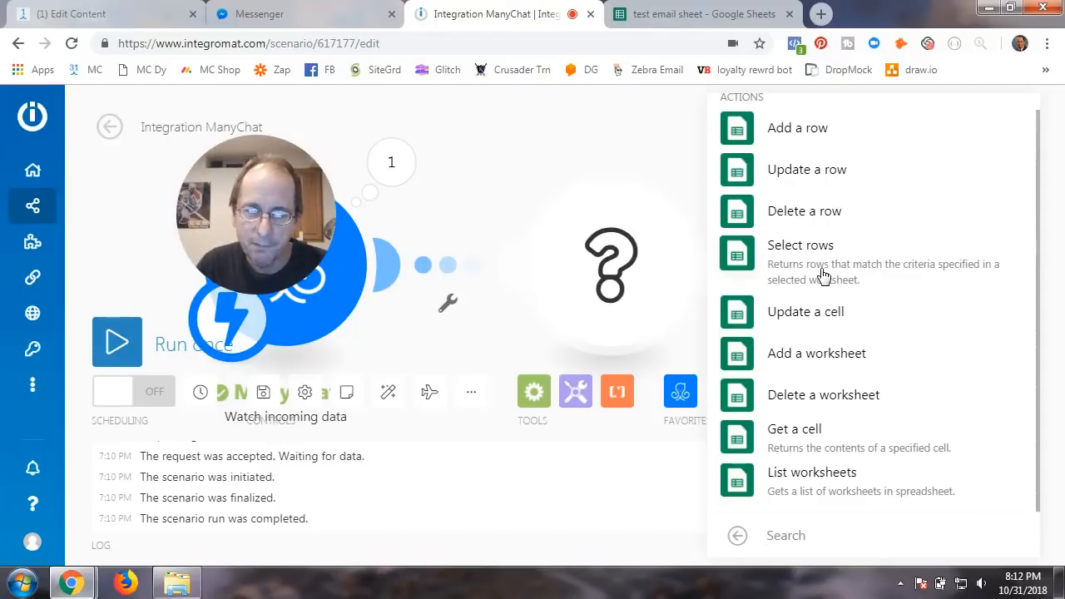
click(809, 127)
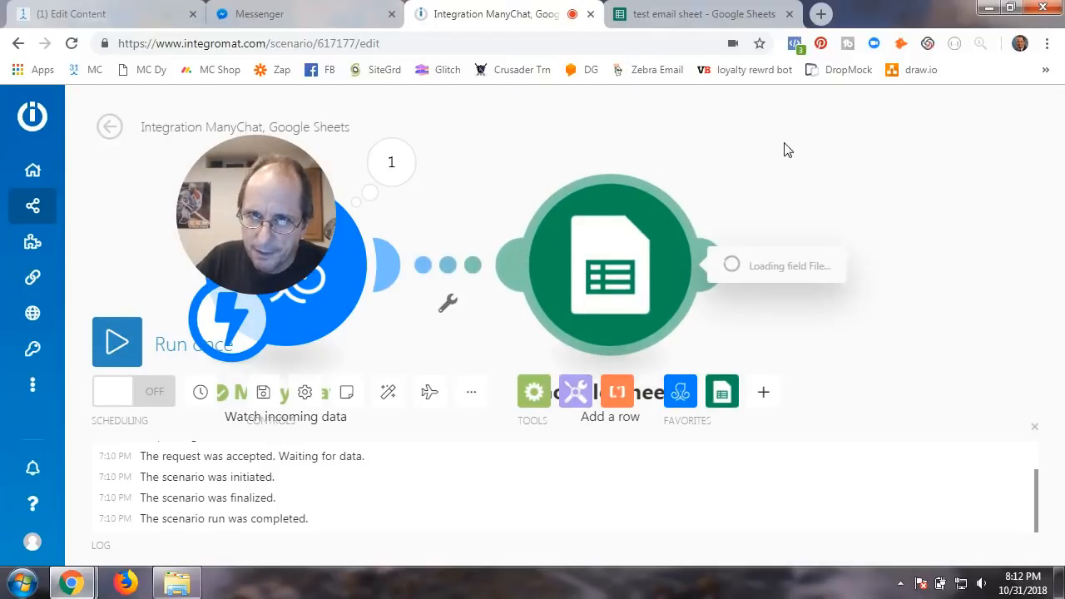
Step: Switch to Google Sheets, check the column headers on Sheet3 of test email sheet, and return to Integromat
click(678, 21)
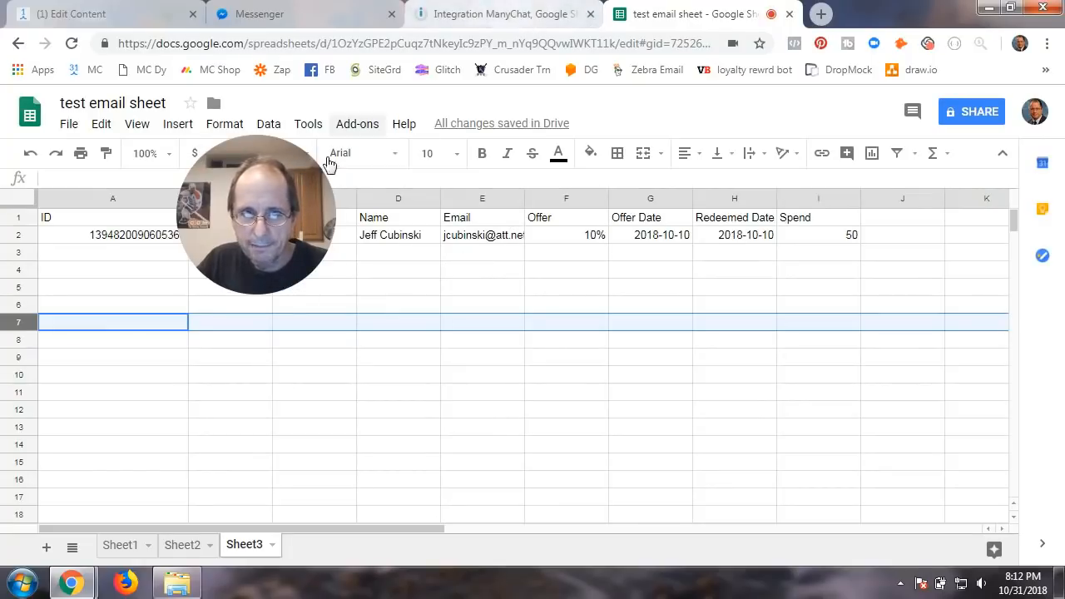
drag(252, 221, 164, 330)
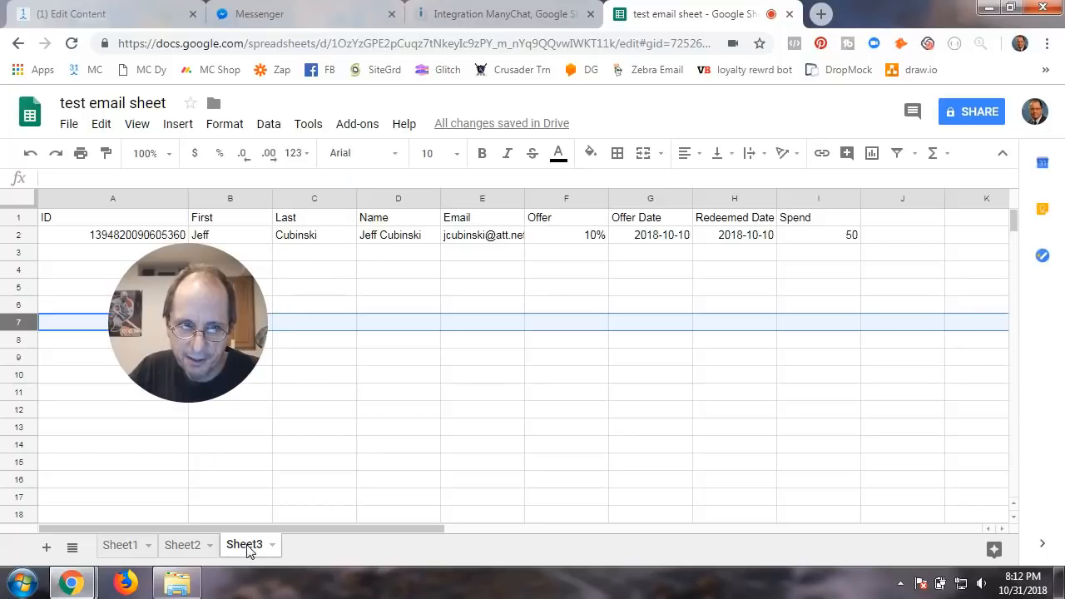
drag(218, 304, 303, 366)
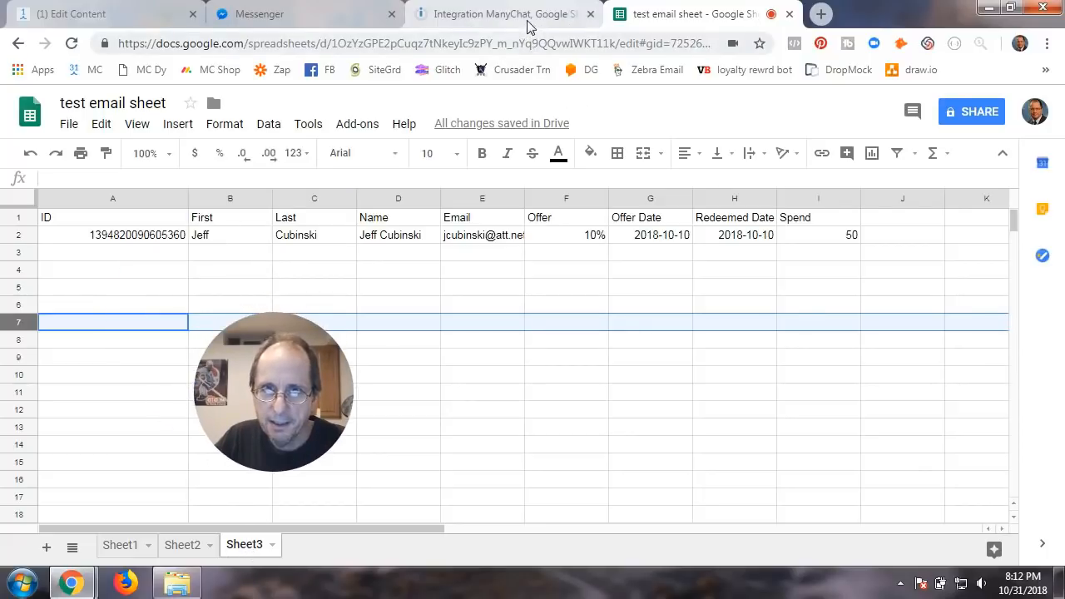
click(499, 14)
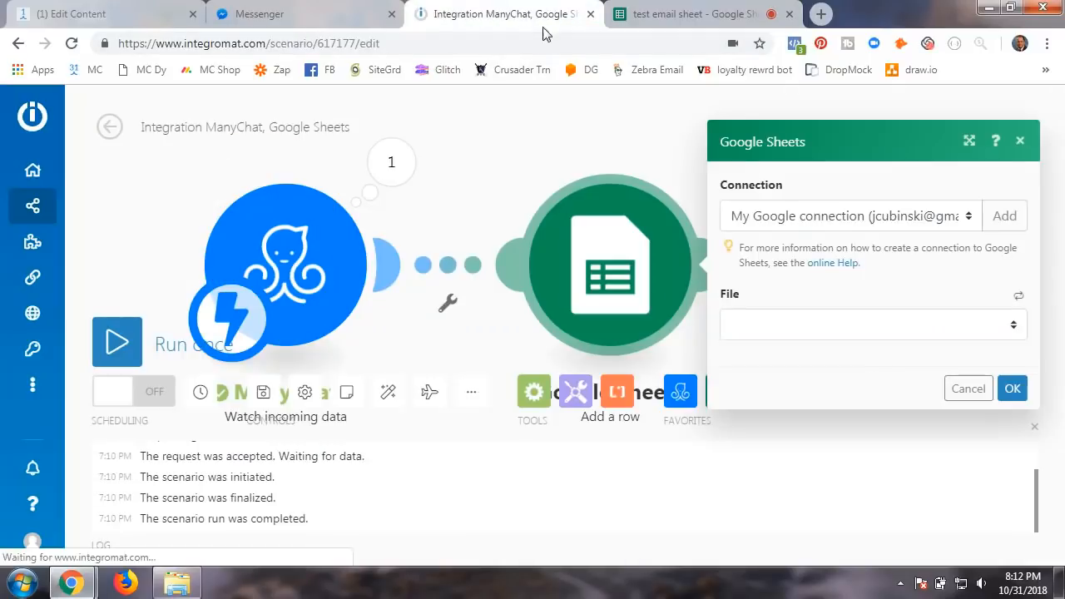
Step: Try to create another Google connection named My Google connection with the listed Google account, and cancel the dialog
click(1012, 217)
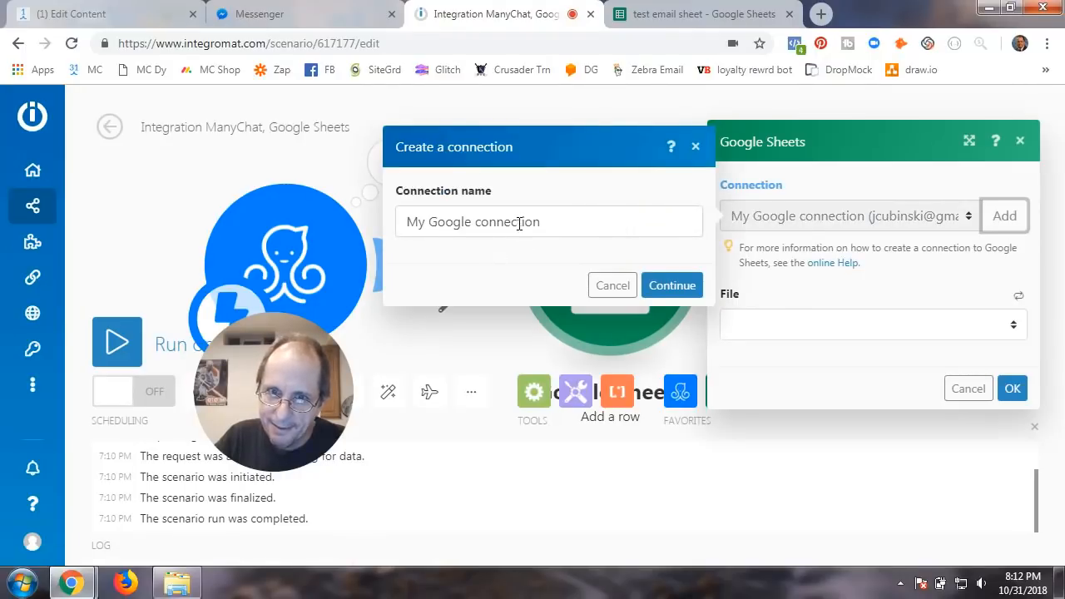
click(673, 287)
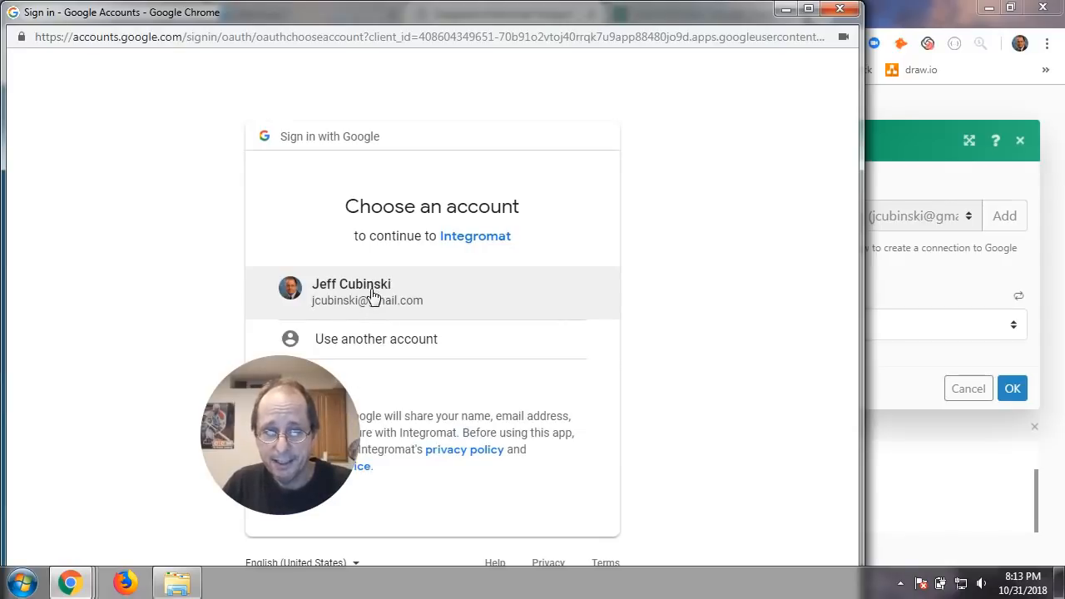
click(372, 295)
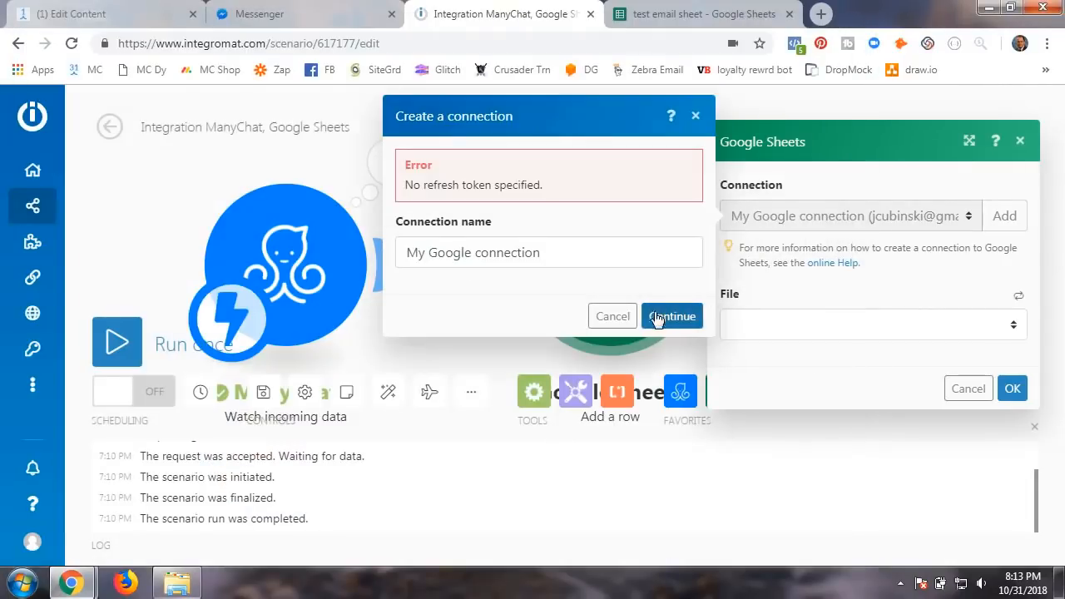
click(616, 317)
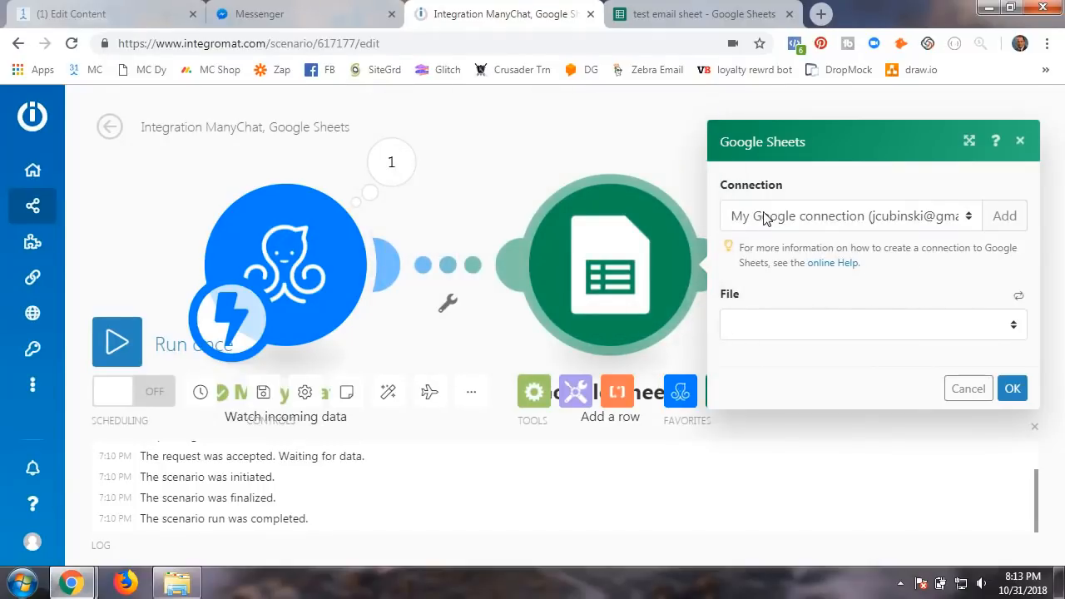
Step: Set the Add a row module's file to test email sheet and its worksheet to Sheet3
click(1015, 326)
scroll(795, 202, down, 3)
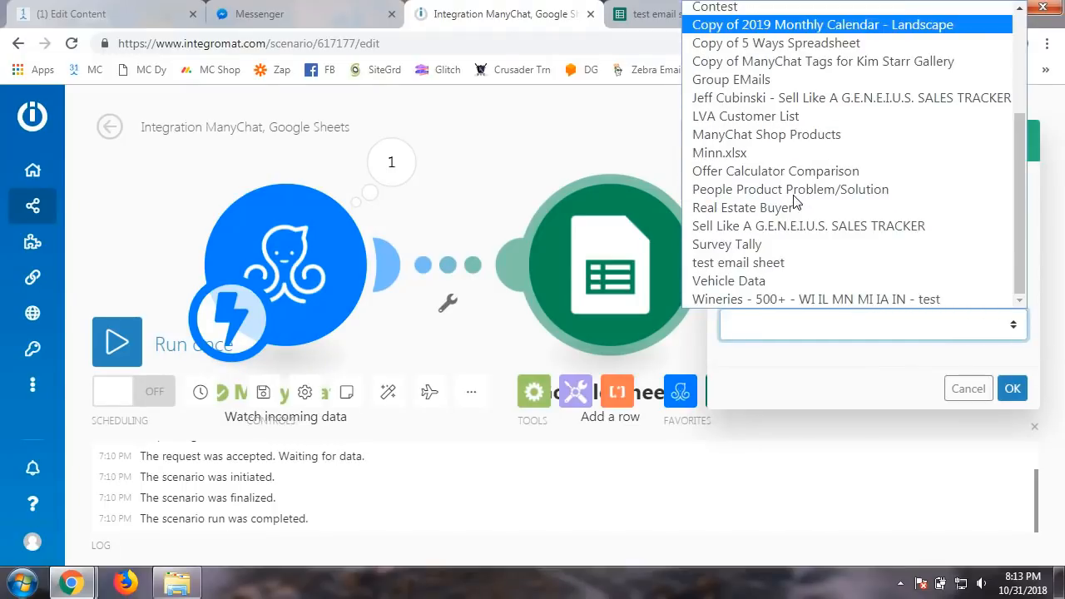
click(752, 263)
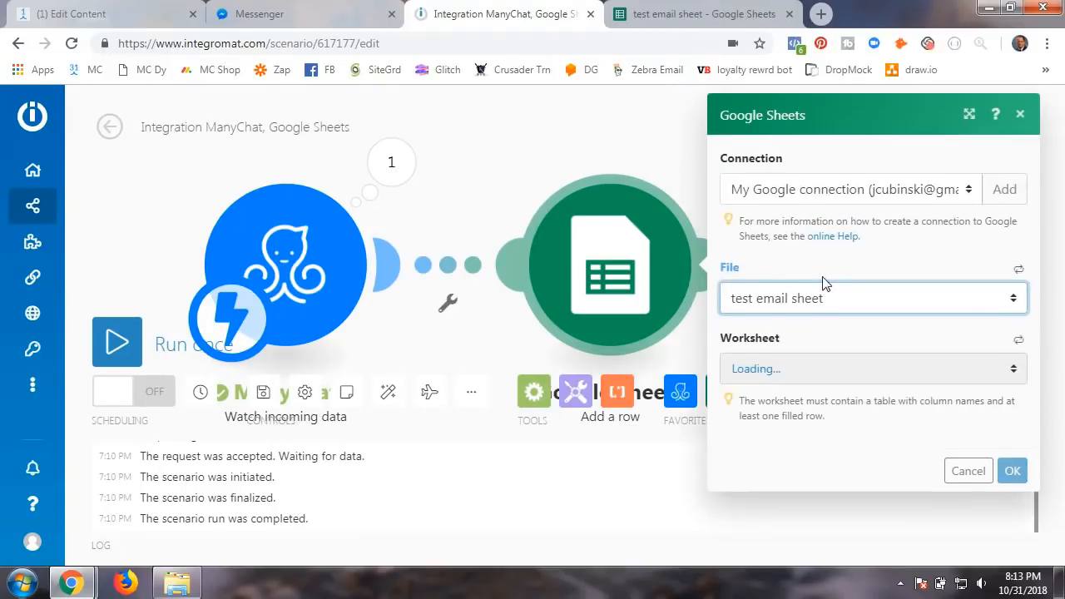
click(867, 371)
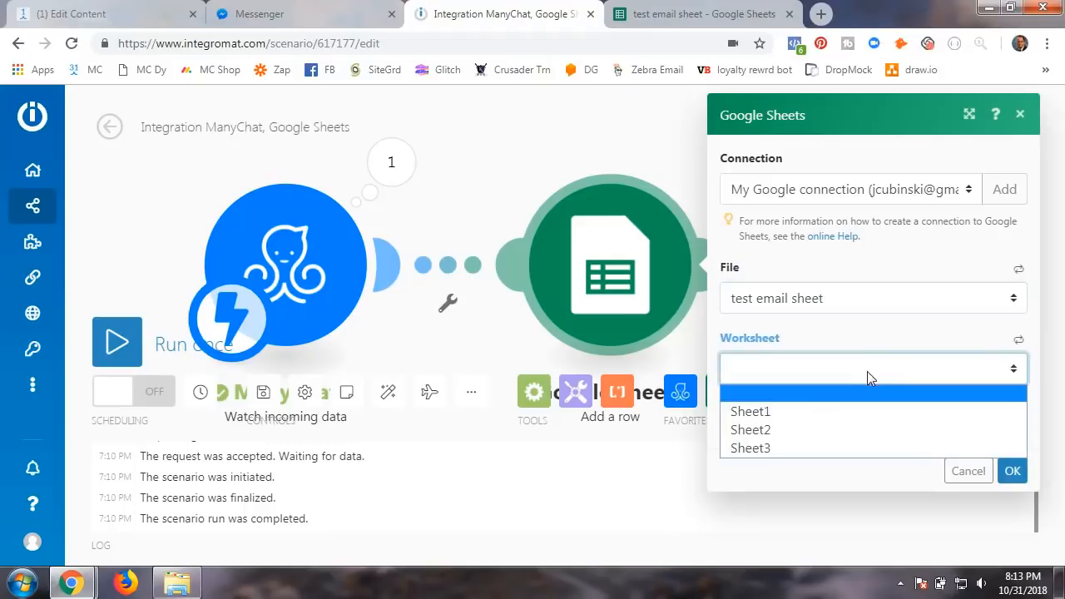
click(776, 448)
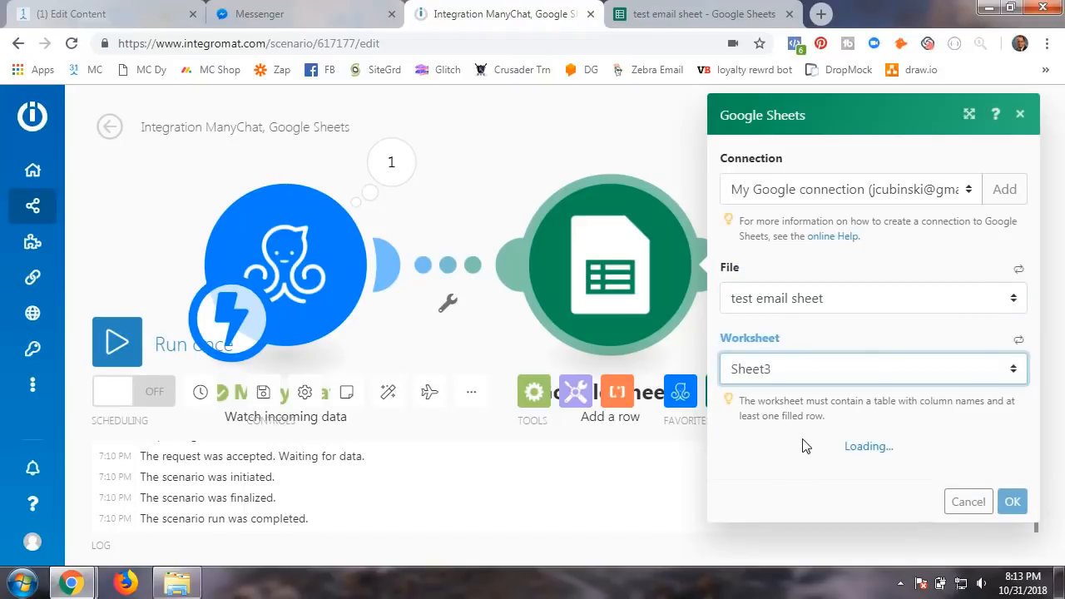
scroll(845, 420, down, 3)
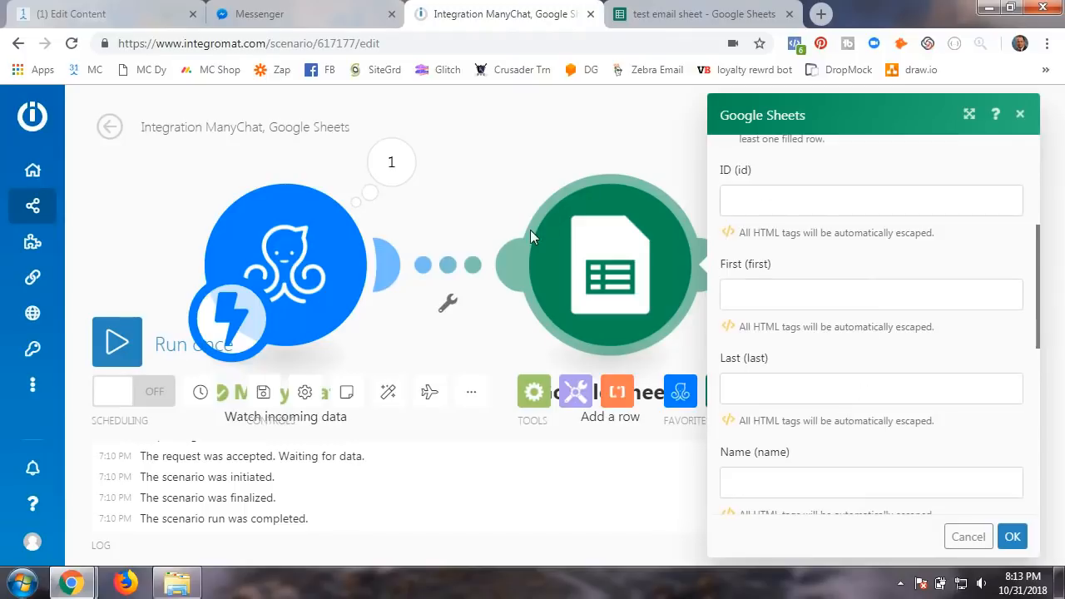
click(86, 15)
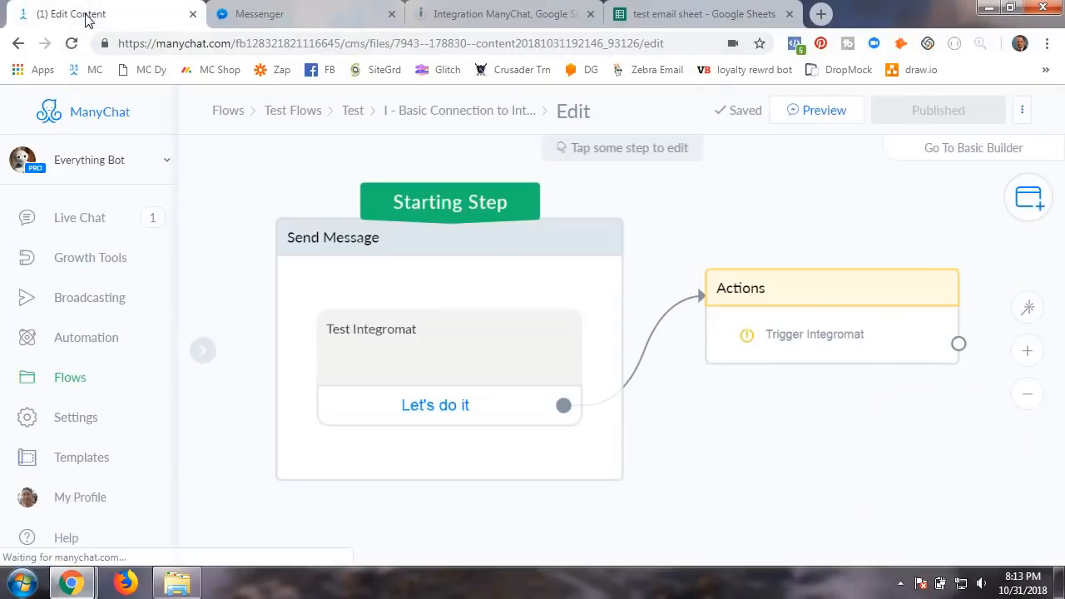
click(488, 17)
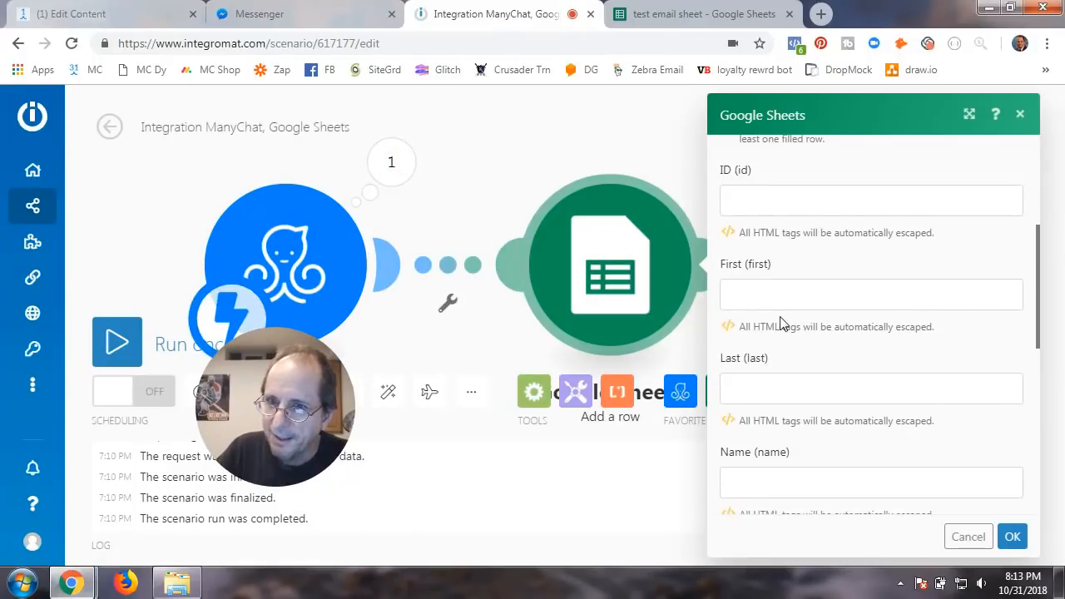
scroll(781, 323, up, 5)
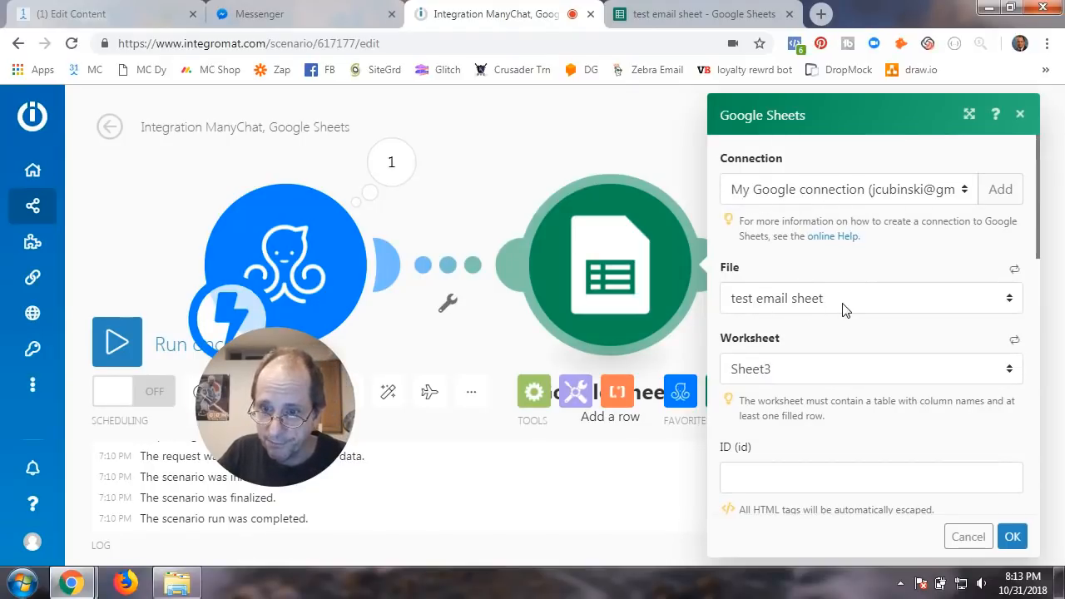
scroll(782, 404, down, 3)
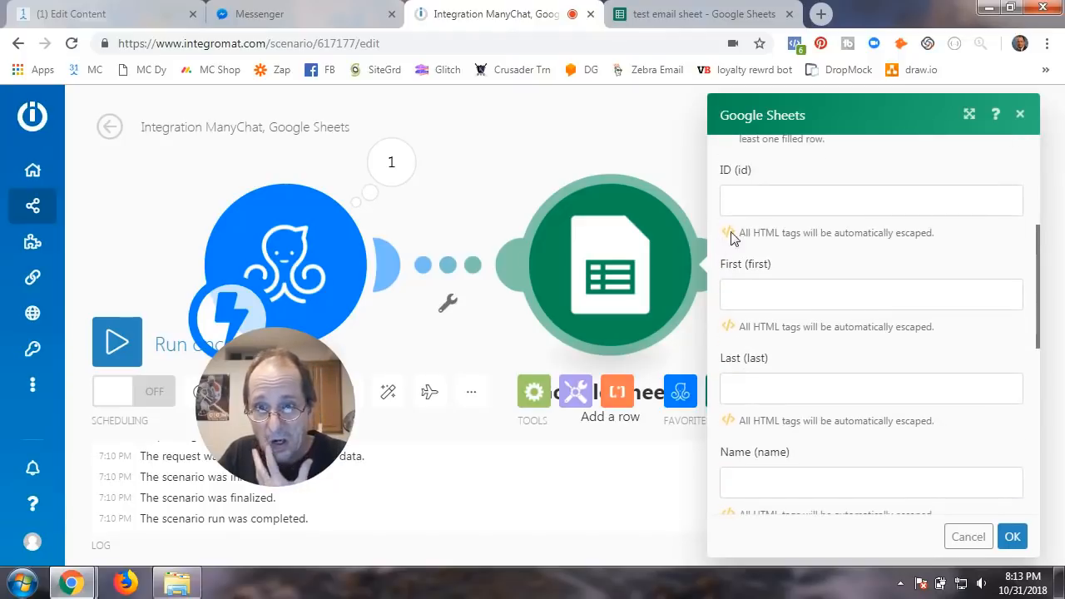
Step: Map the Add a row module's ID column to Subscriber: ID and its First column to Subscriber: First name
click(759, 200)
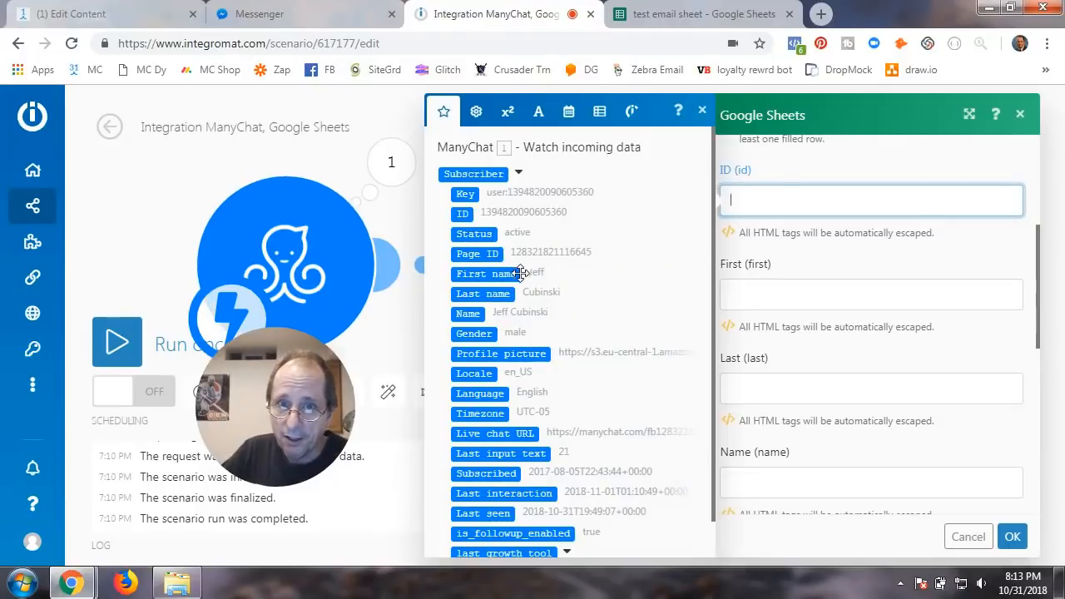
scroll(584, 385, down, 1)
scroll(584, 382, up, 1)
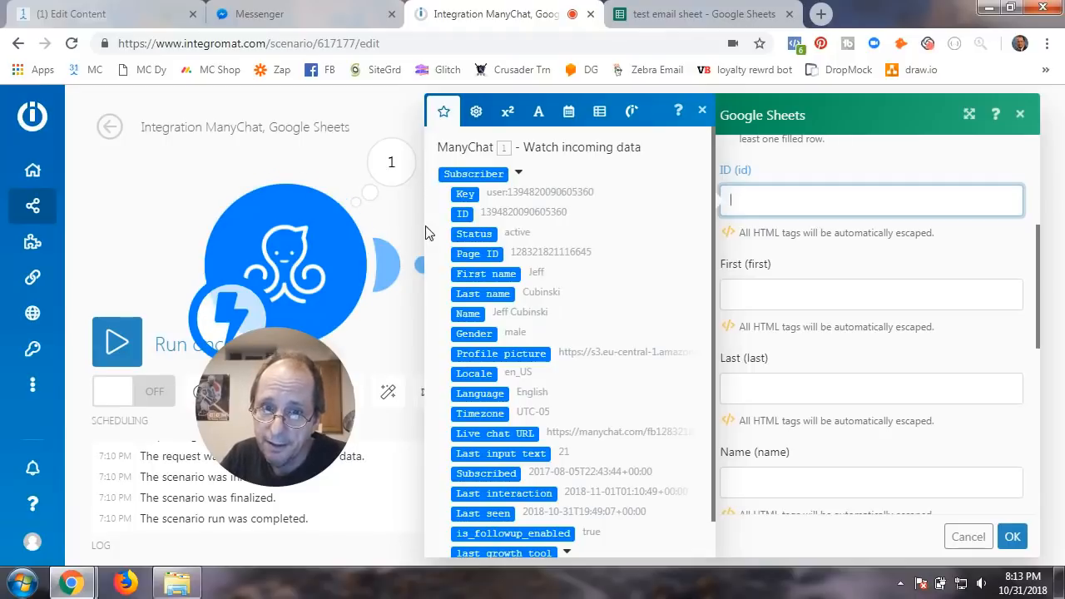
click(465, 214)
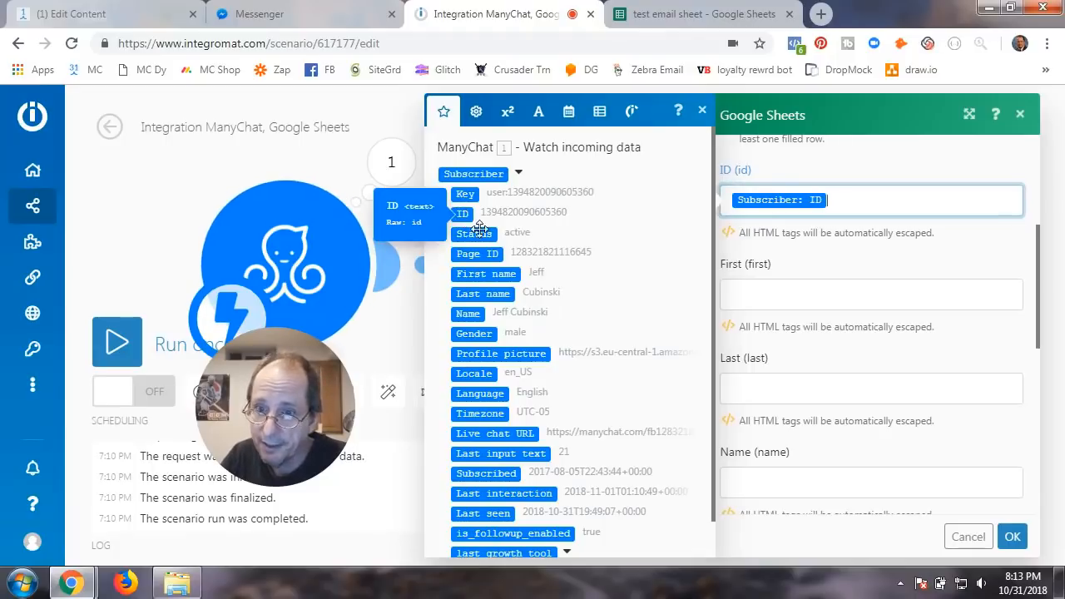
click(778, 294)
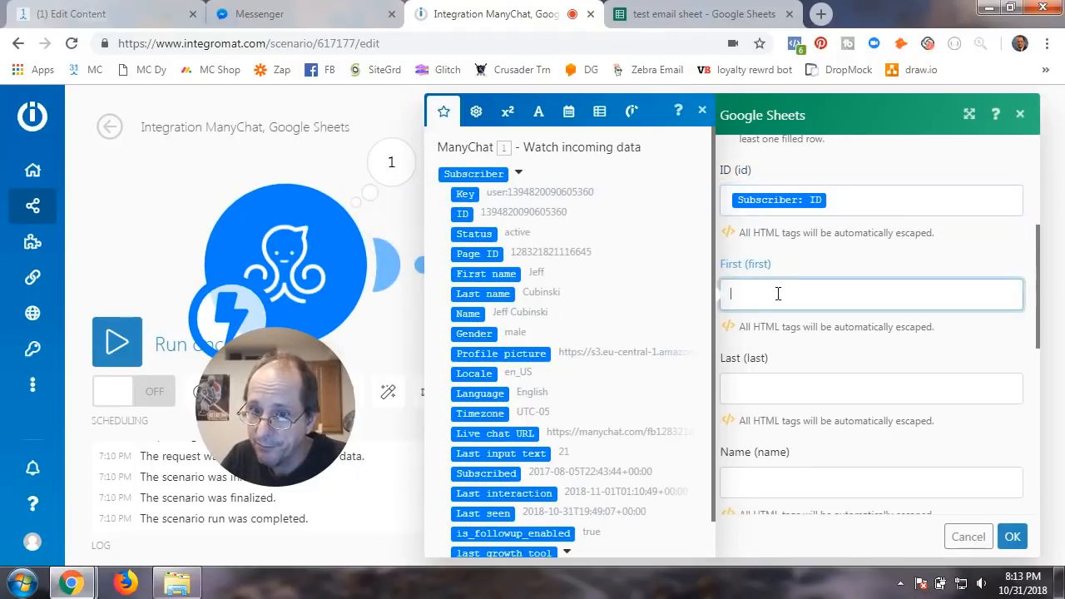
click(484, 274)
Step: Map the Last column to Subscriber: Last name and the Name column to Subscriber: Name
click(762, 387)
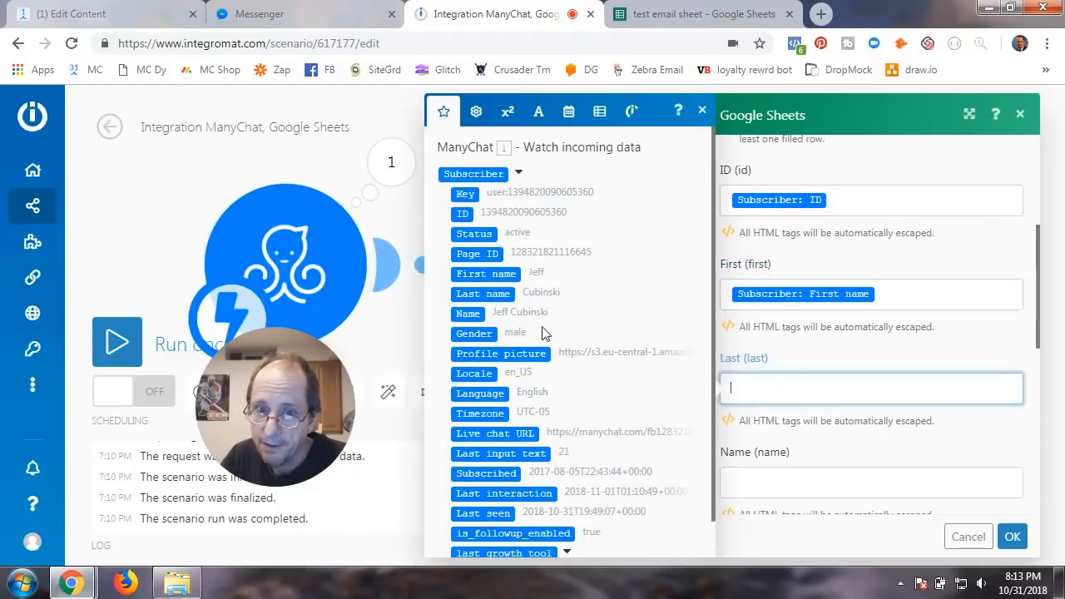
click(484, 294)
scroll(767, 461, down, 2)
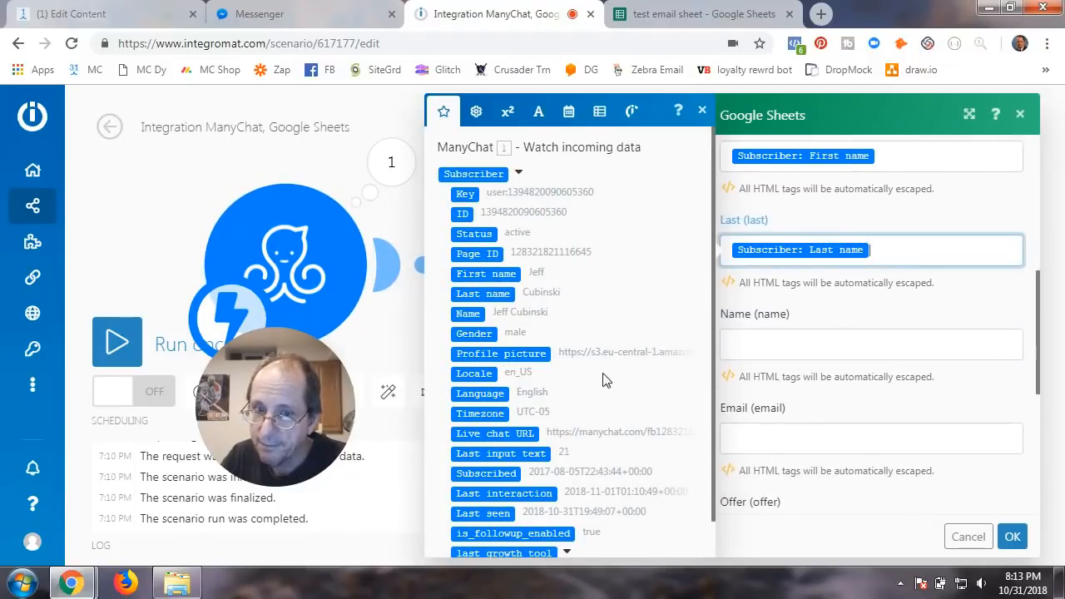
click(782, 345)
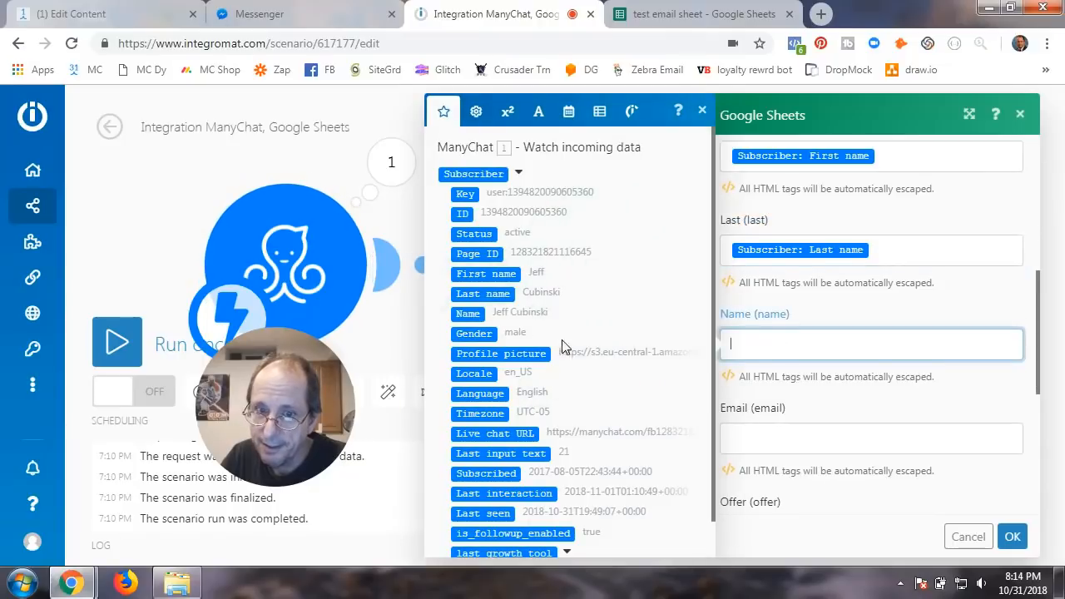
click(468, 313)
Step: Map the Email column to the subscriber custom field Test EMail and save the Add a row module's settings
click(770, 438)
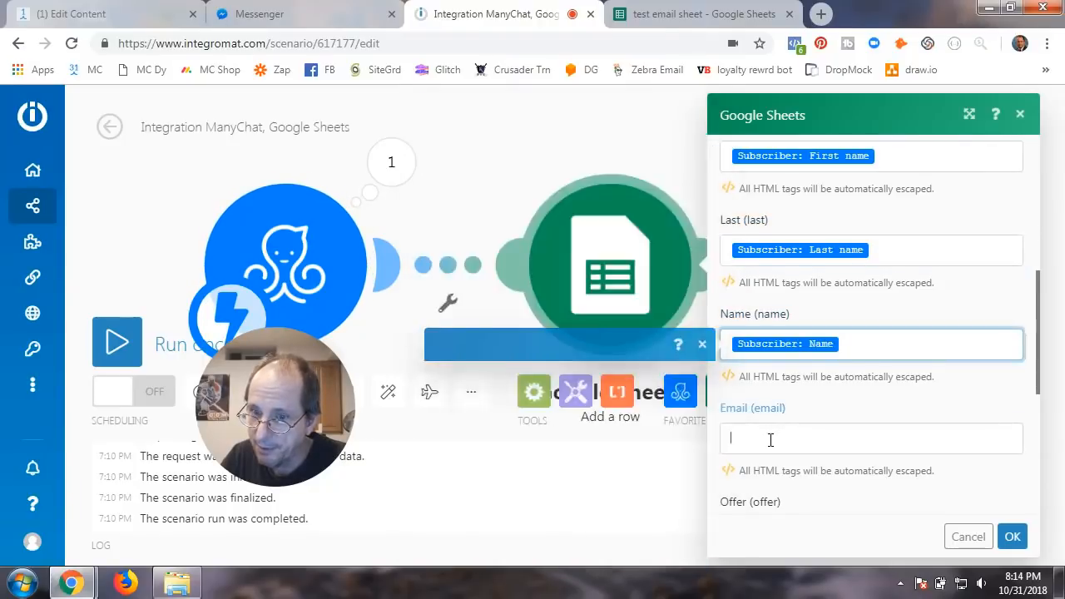
scroll(530, 436, down, 1)
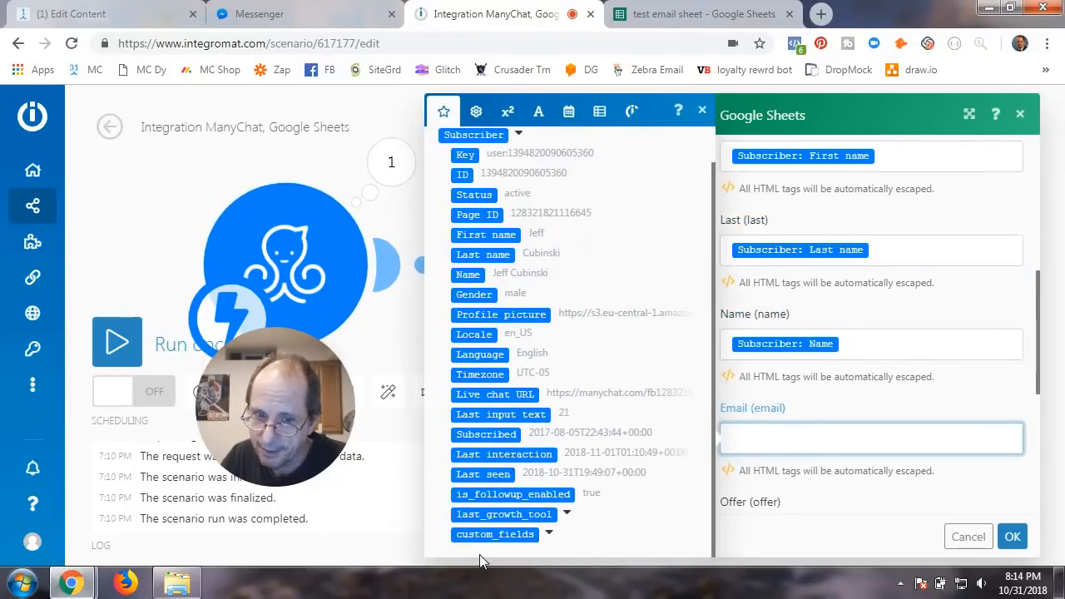
click(550, 534)
scroll(545, 495, down, 5)
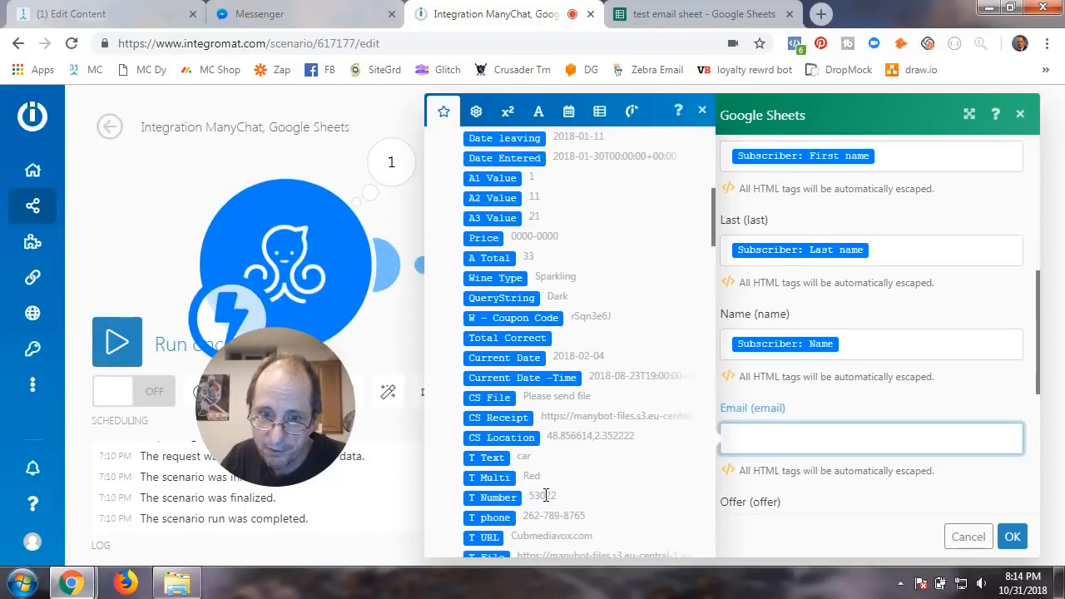
scroll(545, 495, up, 2)
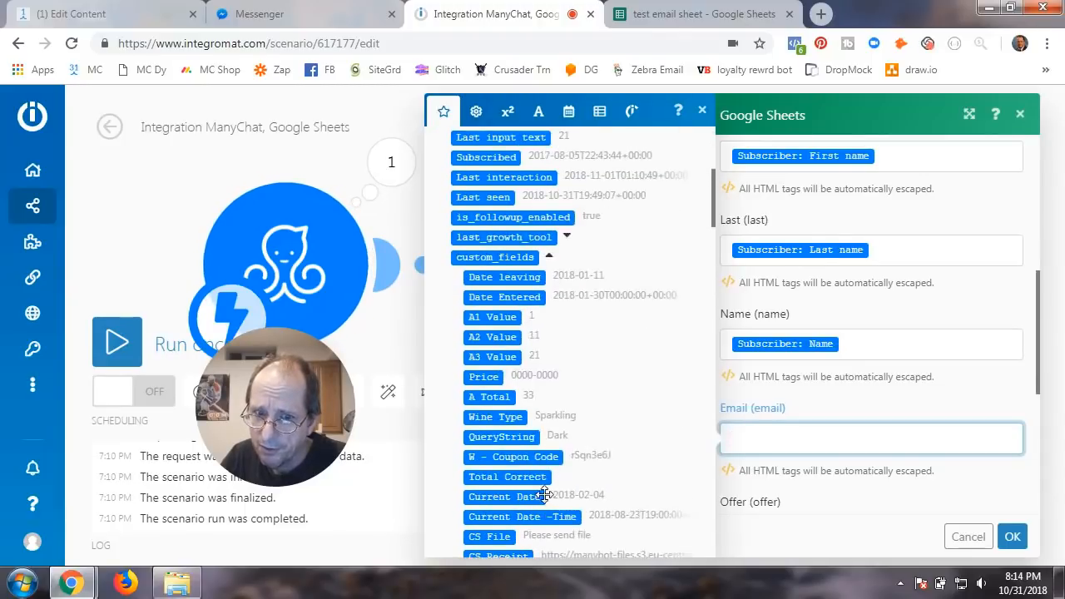
scroll(545, 495, down, 5)
scroll(545, 495, down, 2)
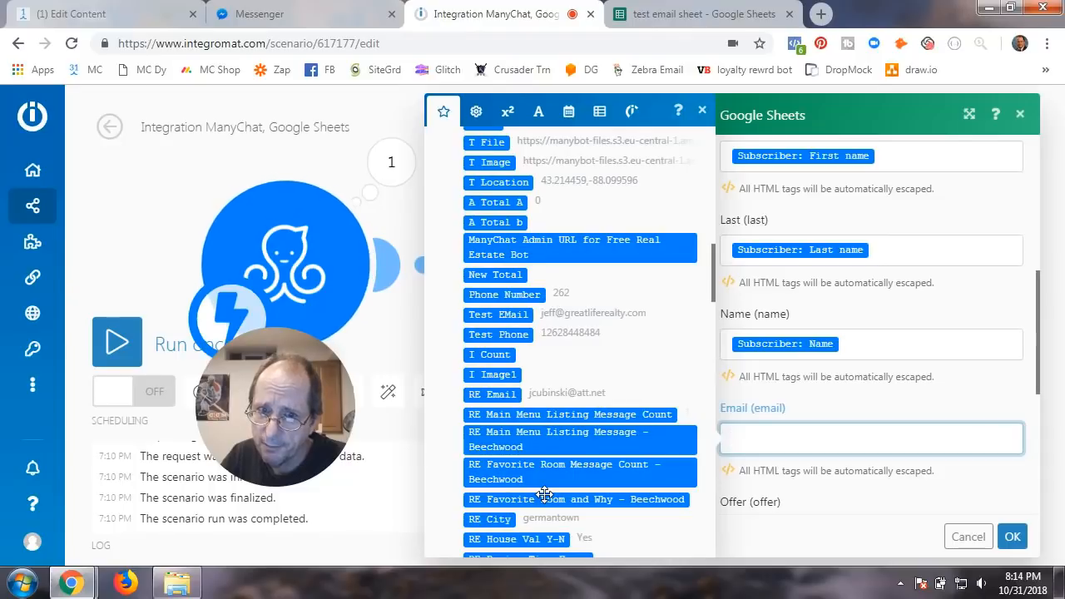
click(510, 315)
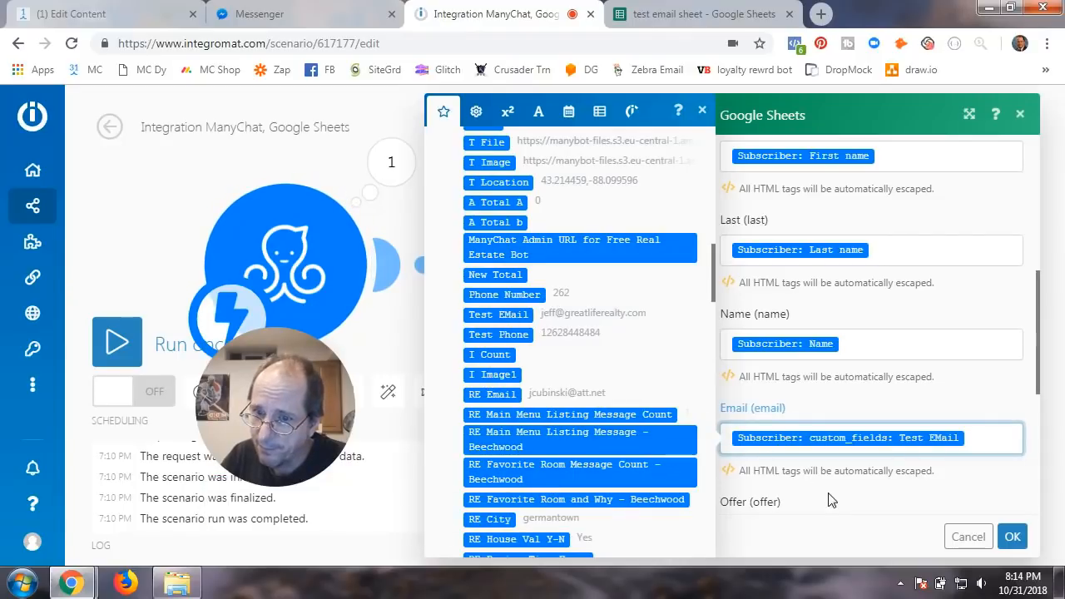
click(1012, 537)
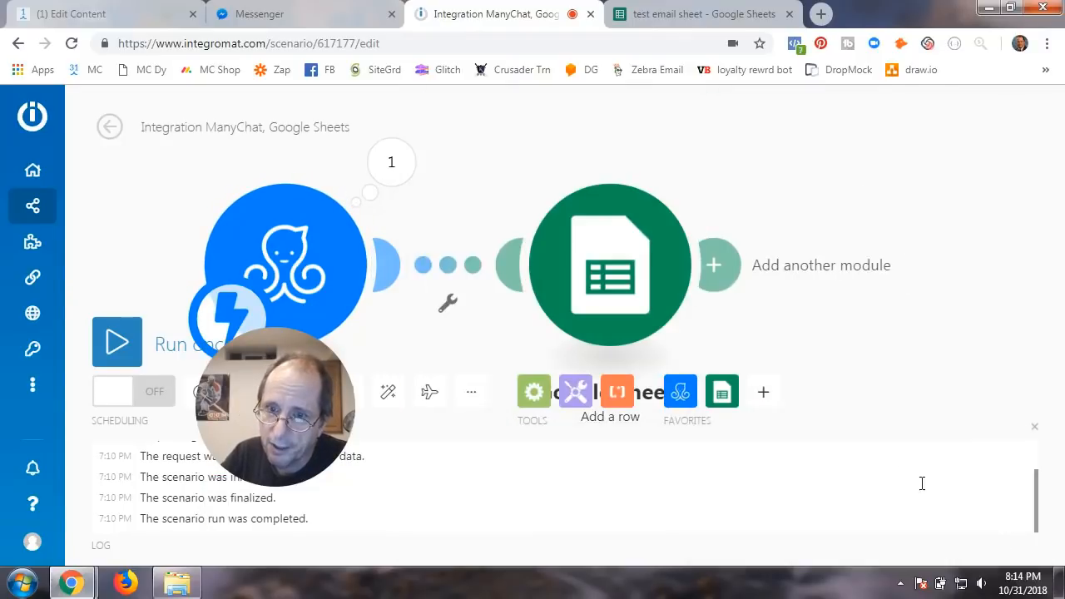
Step: Run the scenario once, trigger it with the latest Let's do it reply in Messenger, and return to Integromat
drag(284, 398, 920, 224)
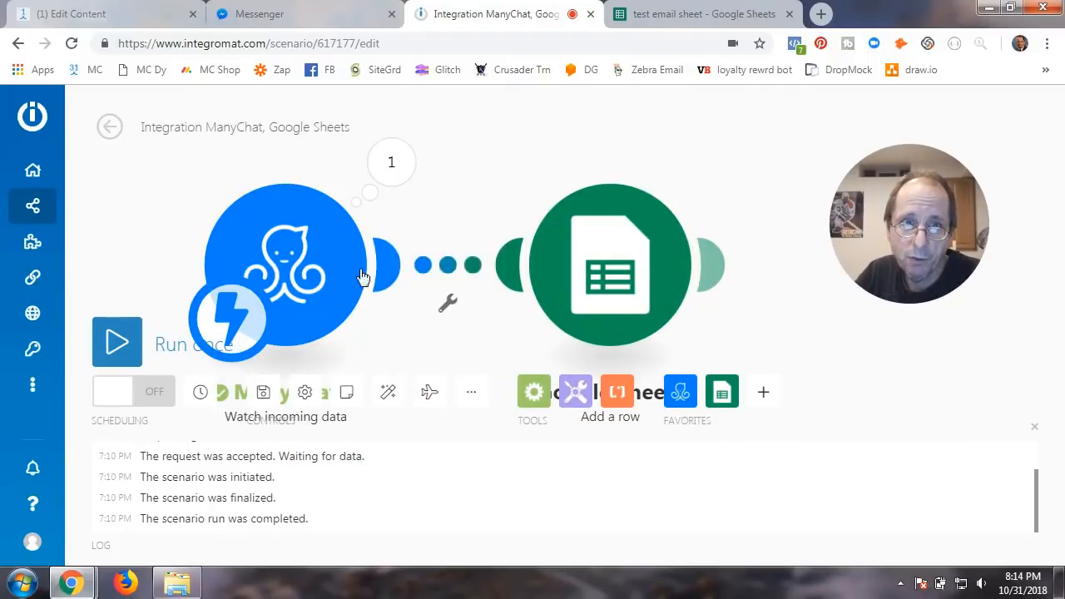
click(115, 346)
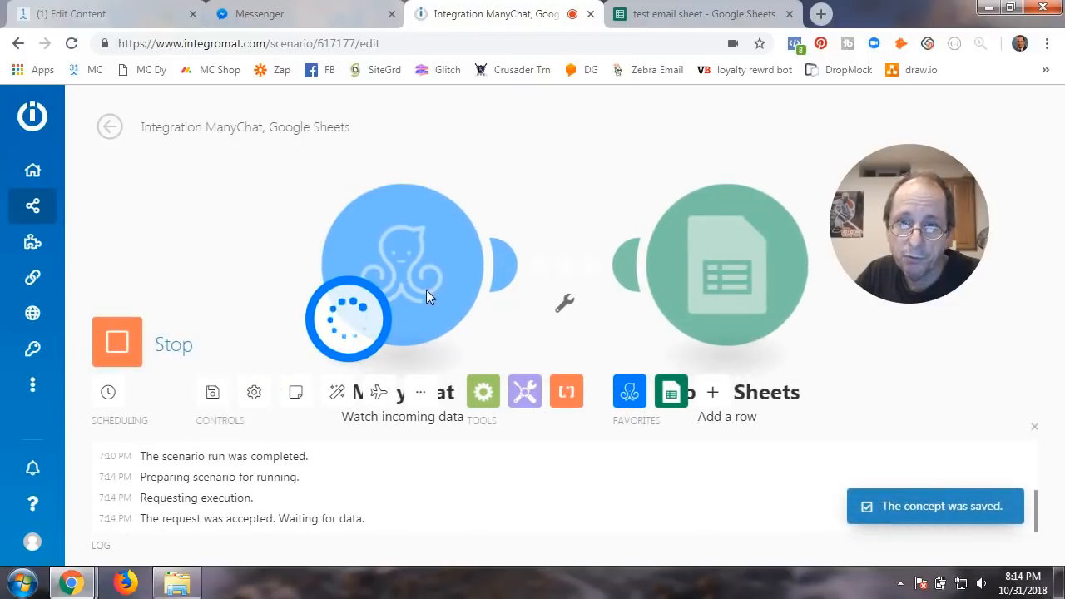
click(269, 17)
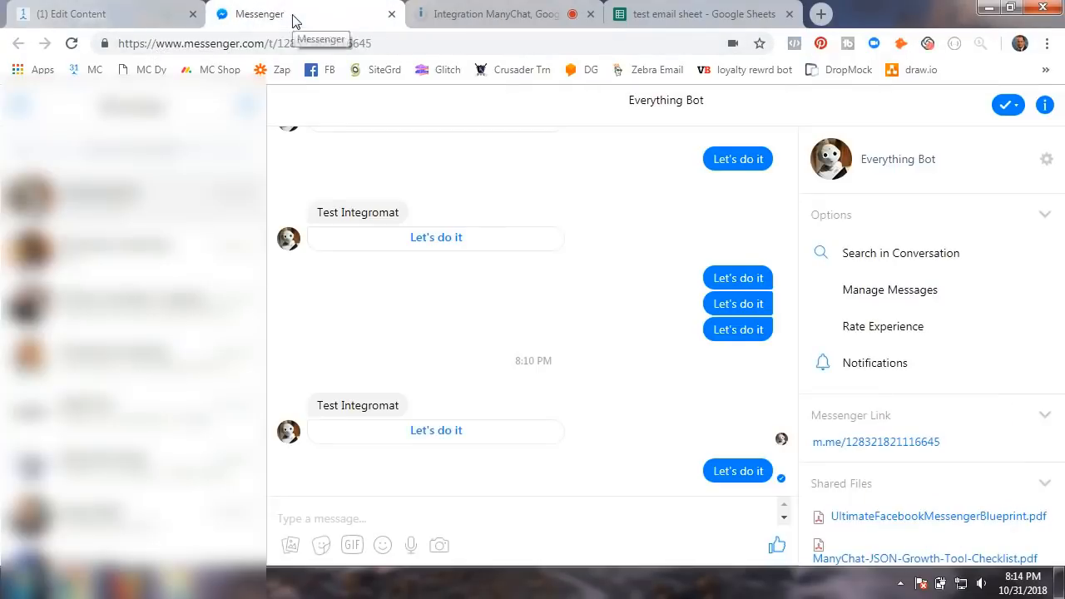
click(432, 435)
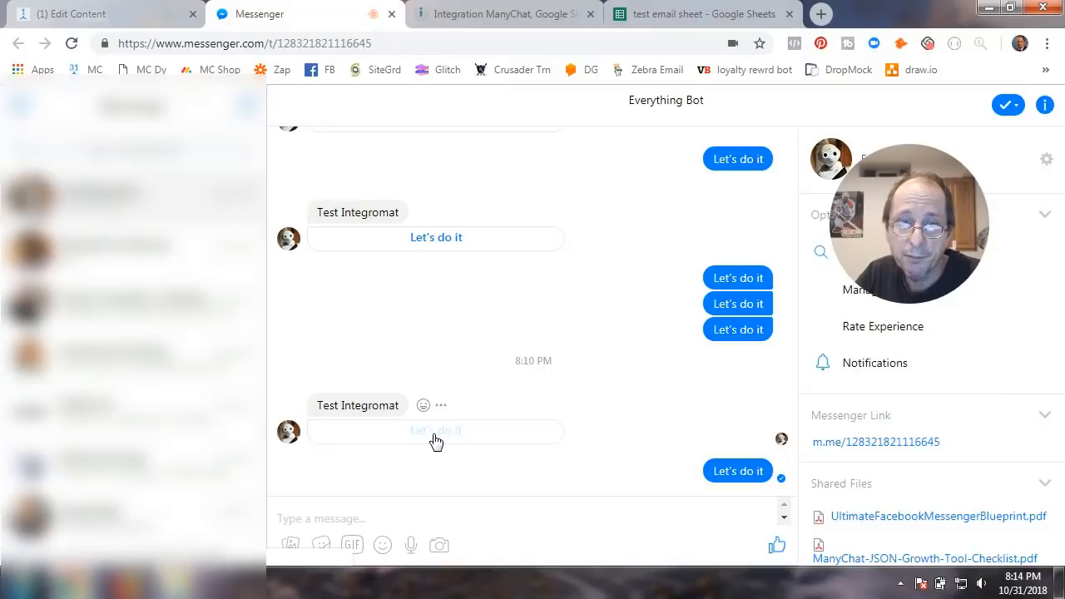
click(482, 15)
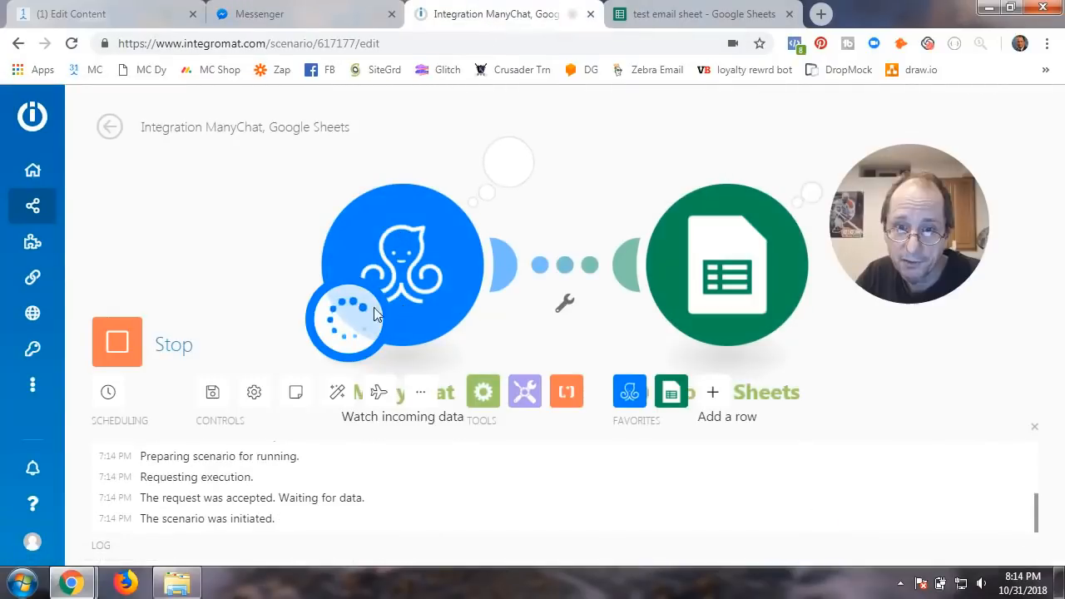
Step: Switch to Google Sheets to check Sheet3 for the added row, and review the Trigger Integromat flow in ManyChat
drag(908, 257, 959, 413)
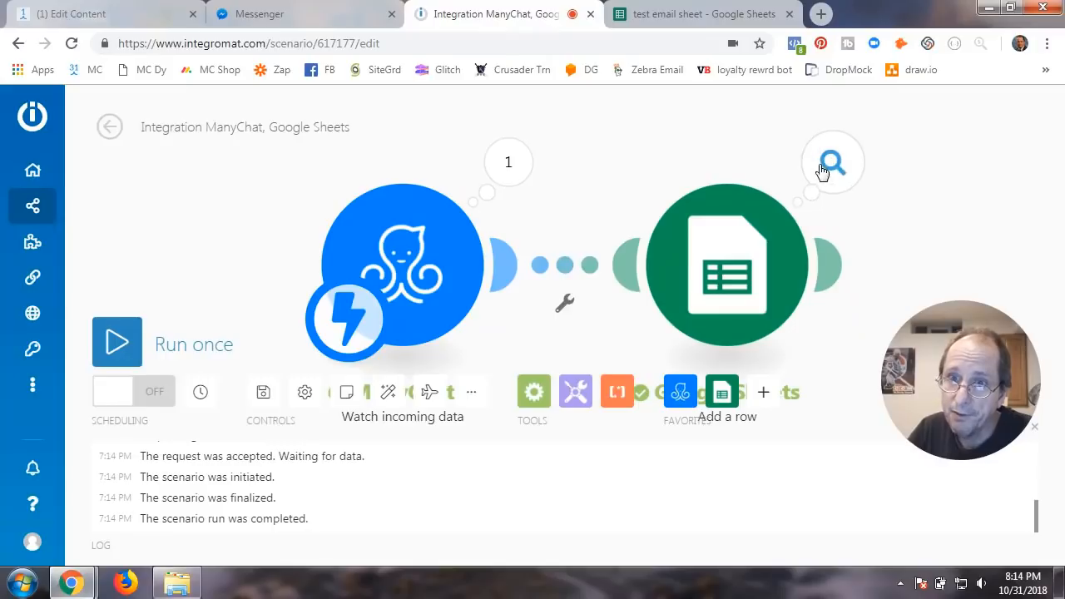
click(699, 14)
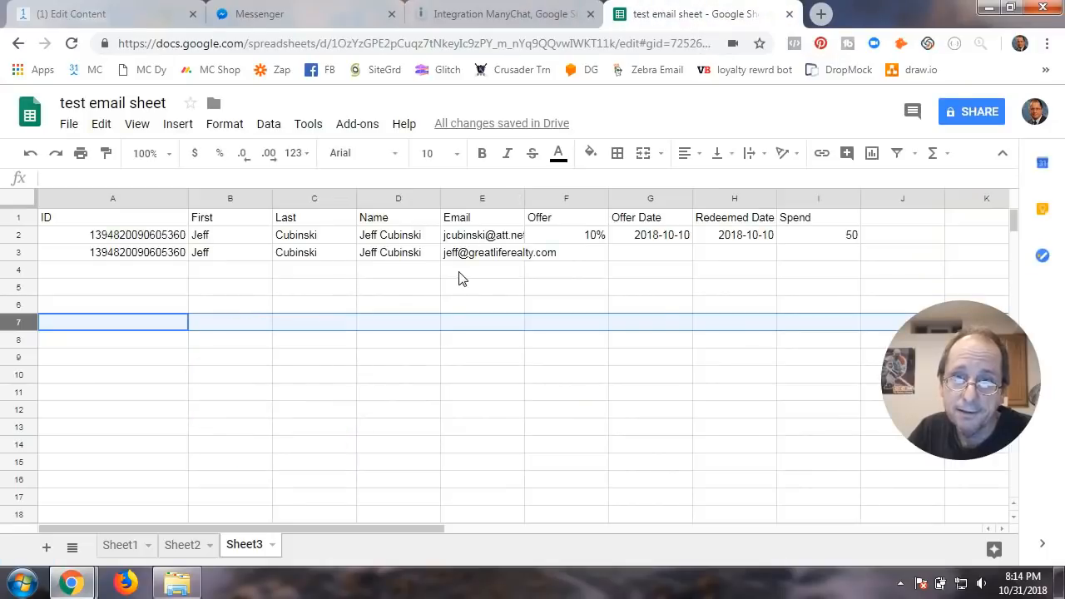
click(341, 25)
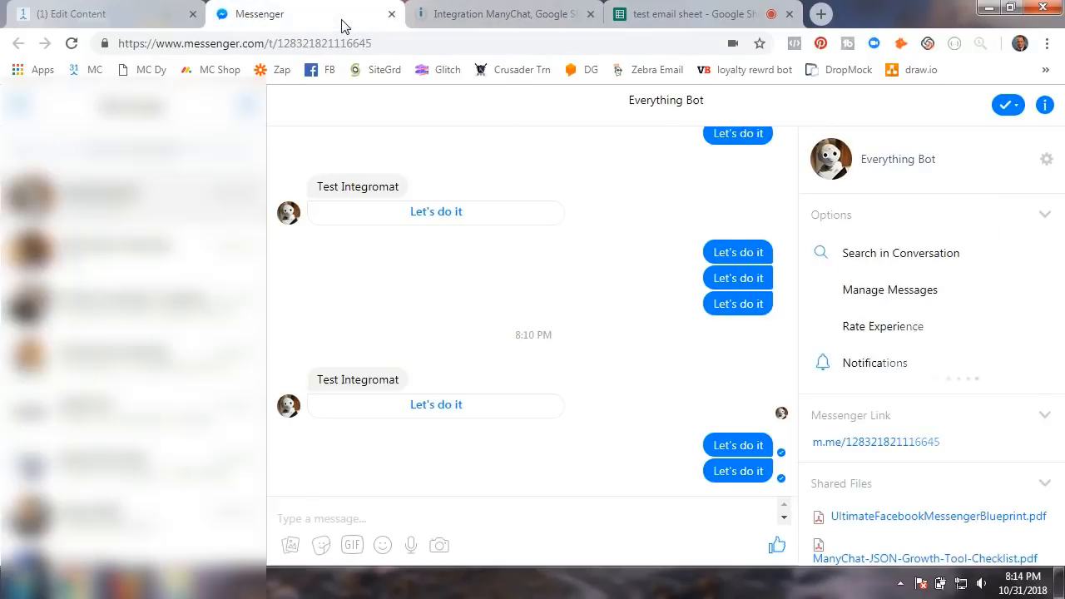
click(150, 16)
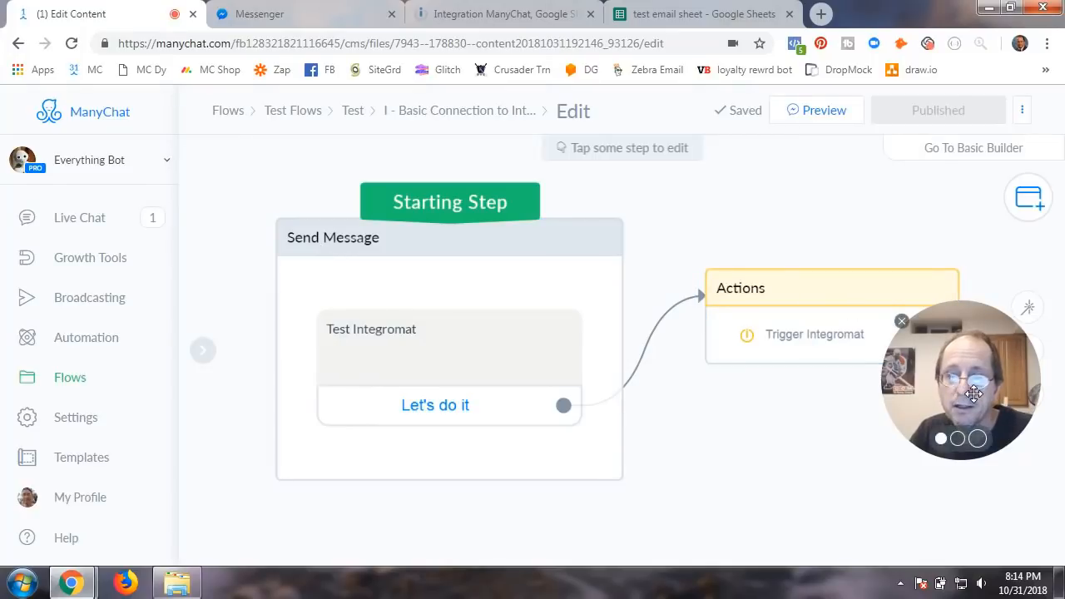
drag(974, 393, 922, 443)
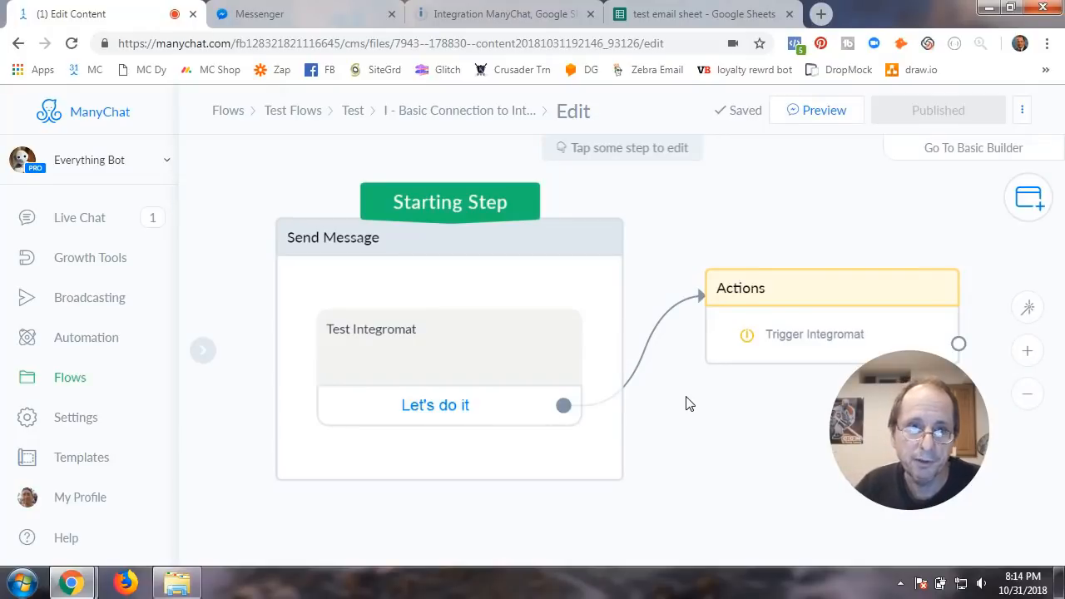
Step: Send Let's do it again in Messenger without running the scenario, check Sheet3 in Google Sheets, and return to Integromat
click(340, 15)
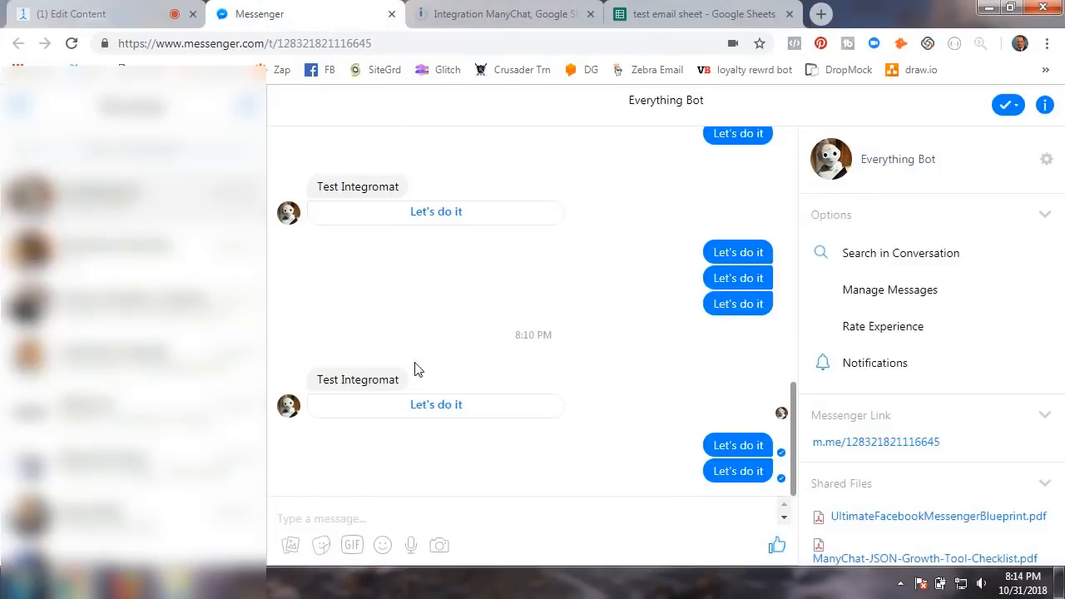
click(439, 414)
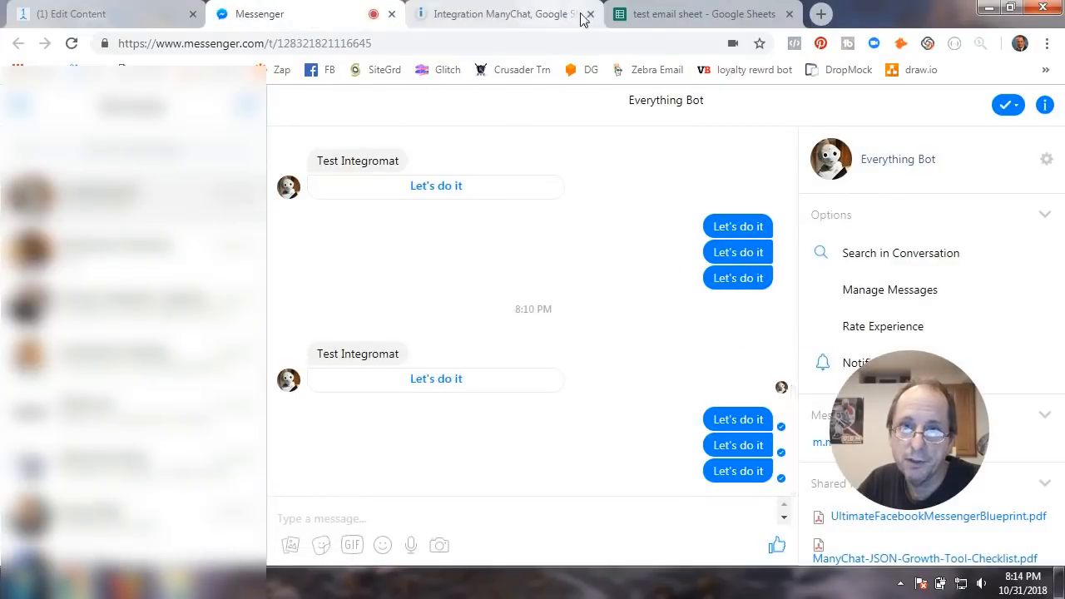
click(675, 17)
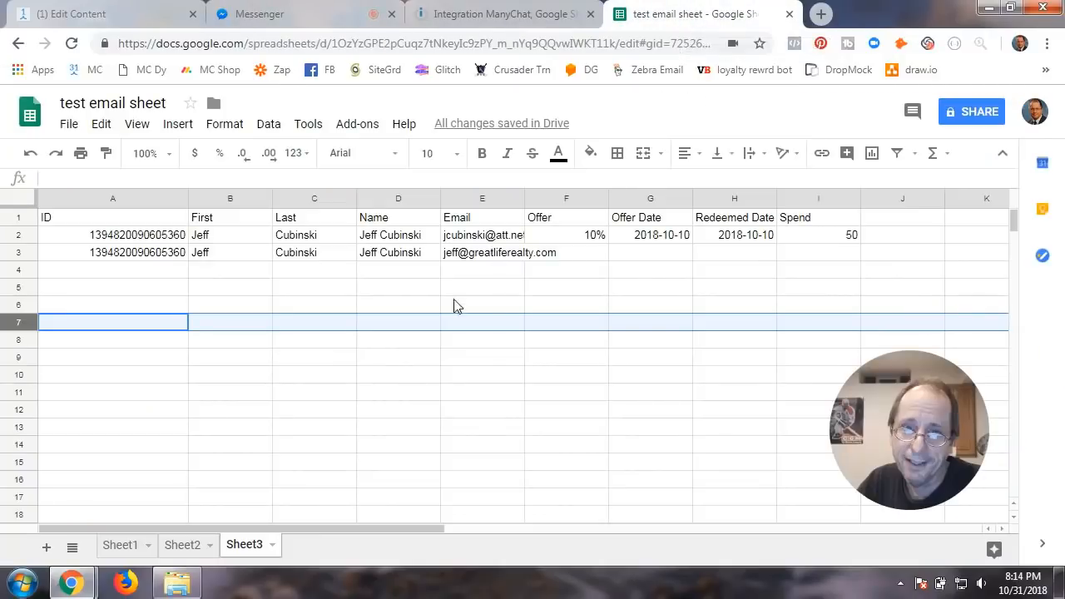
click(470, 16)
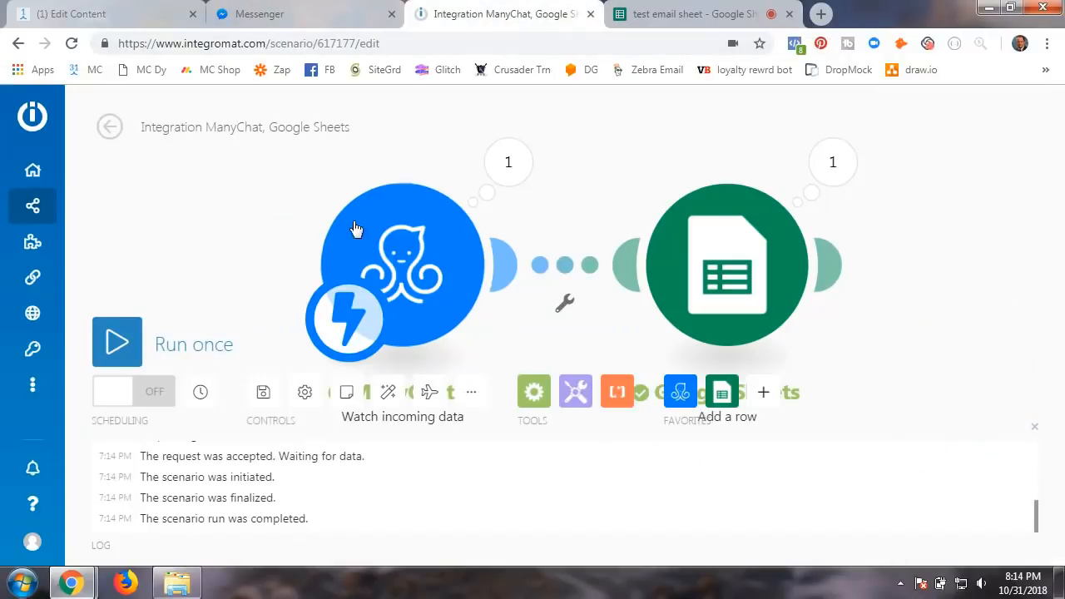
Step: Run the scenario once to process the existing queued bundles, and check Sheet3 in Google Sheets for the new row
click(131, 350)
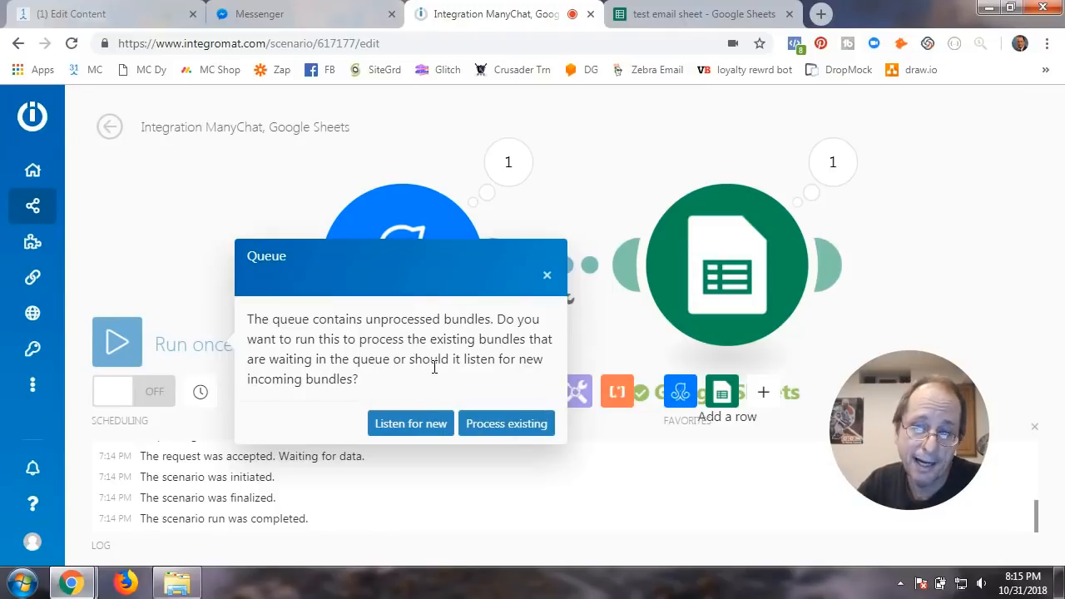
click(493, 426)
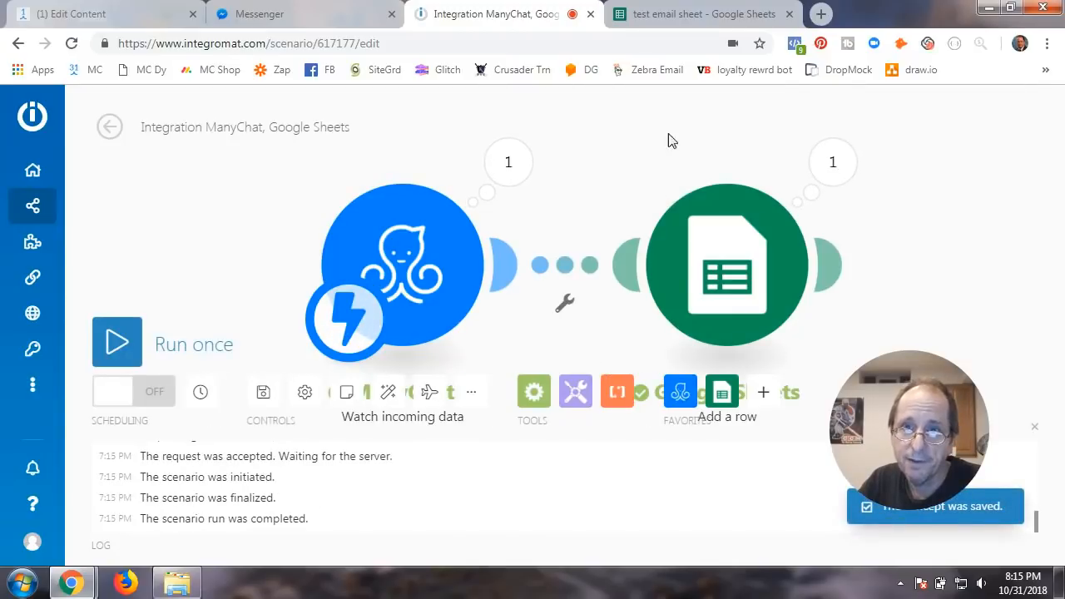
click(684, 18)
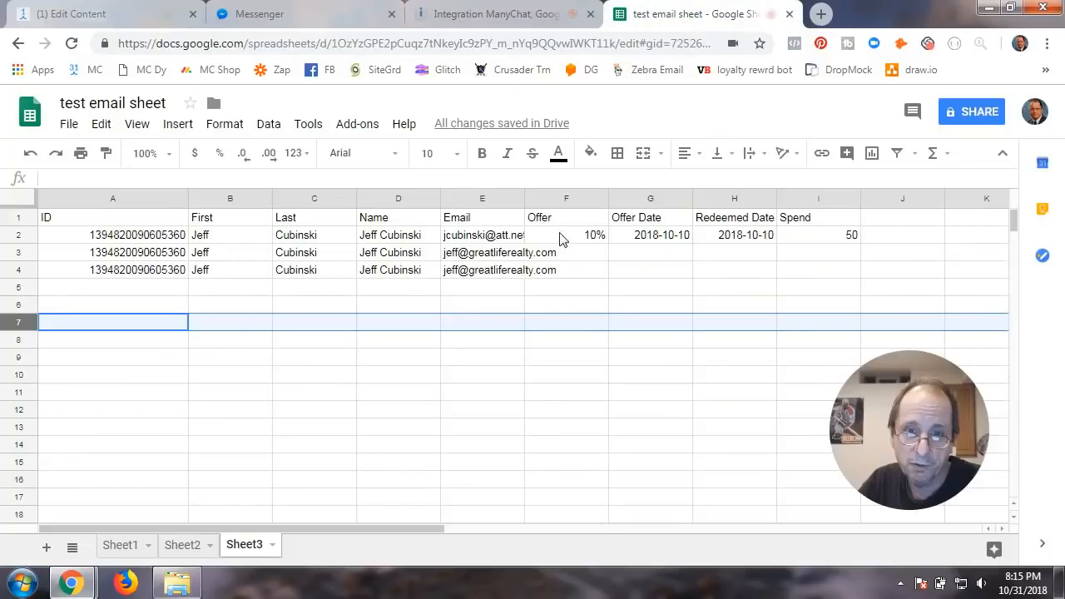
Step: Switch to Integromat and review the run frequency options in the scenario's schedule setting without activating it
click(520, 14)
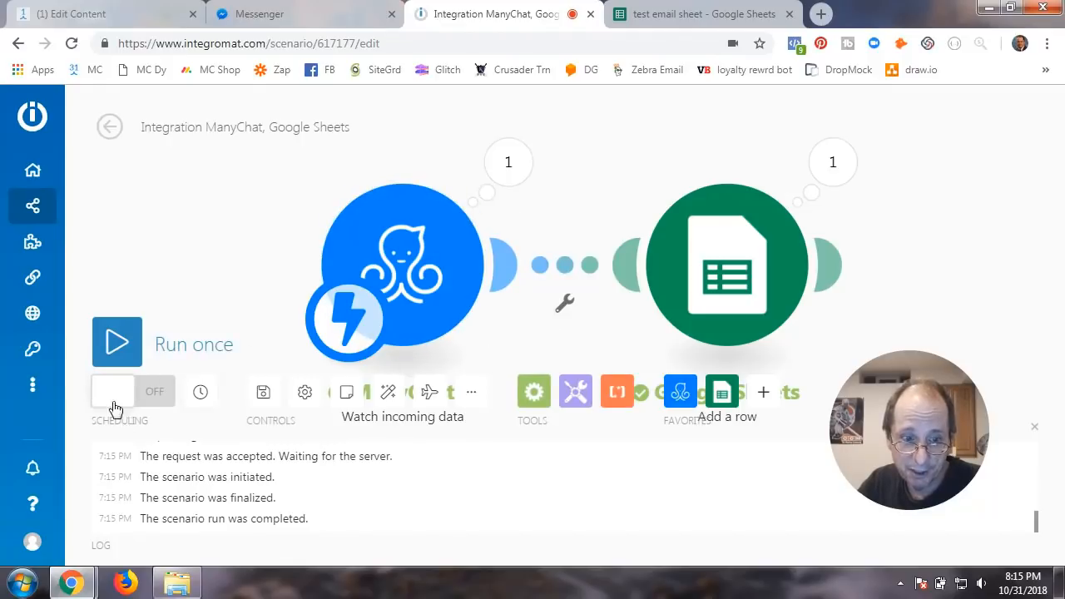
click(158, 393)
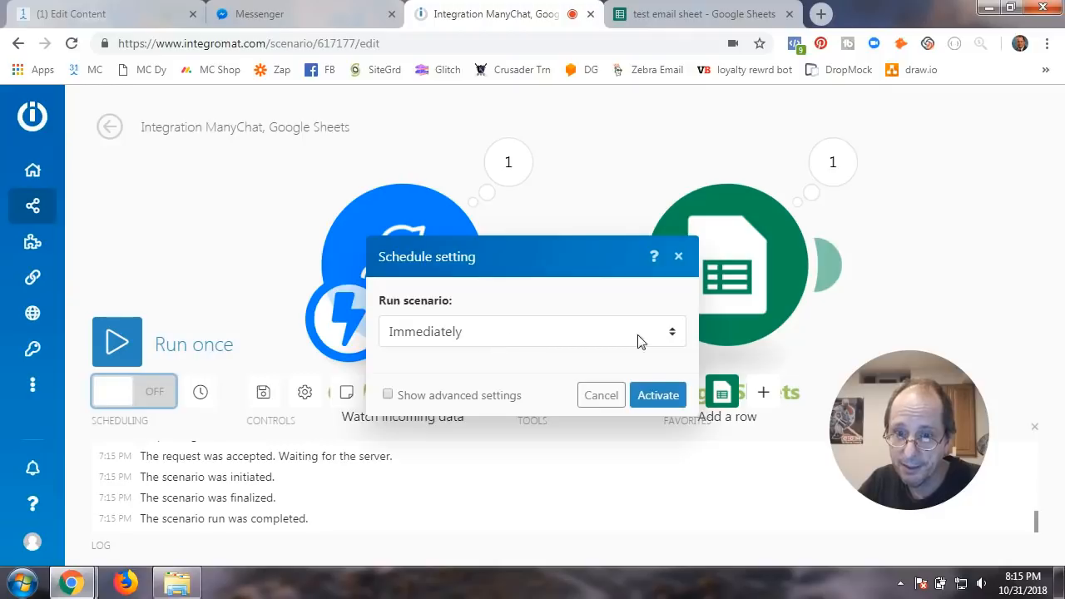
click(674, 333)
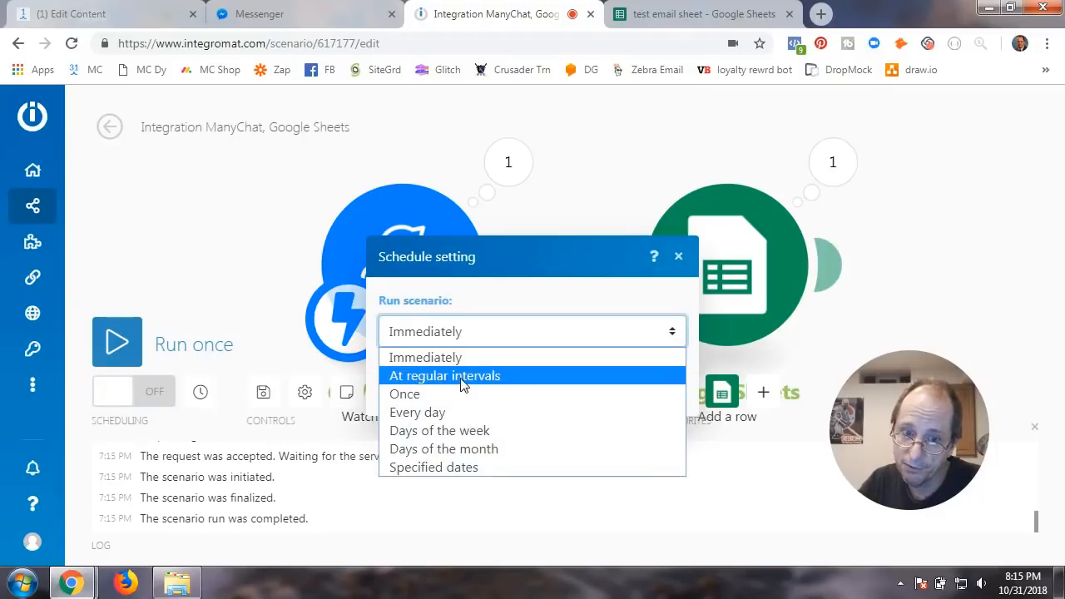
click(654, 515)
click(601, 394)
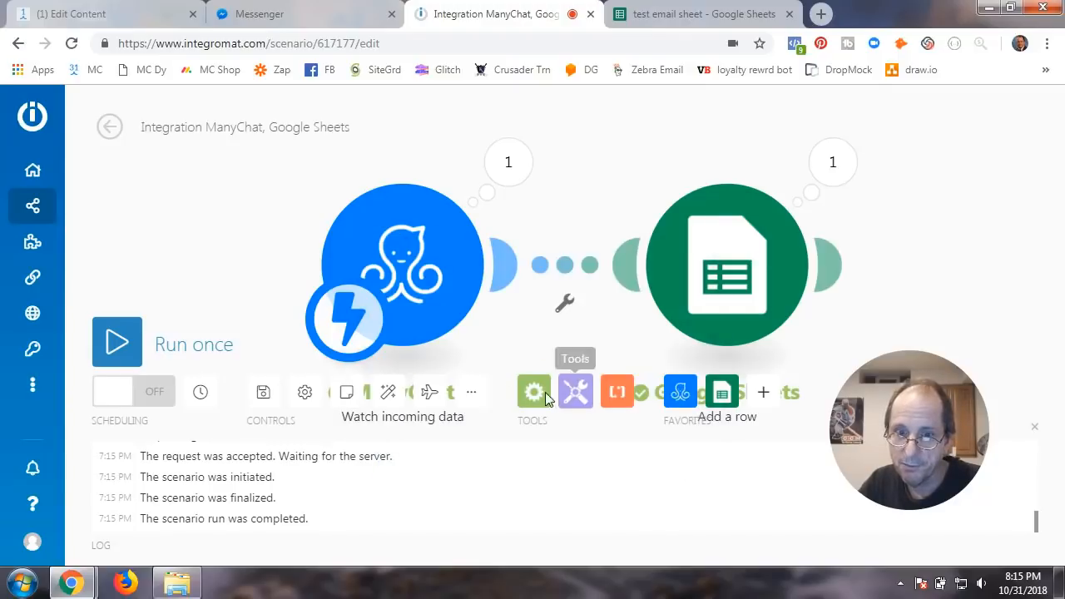
Step: Activate scheduling for the scenario with Run scenario set to Immediately
click(166, 393)
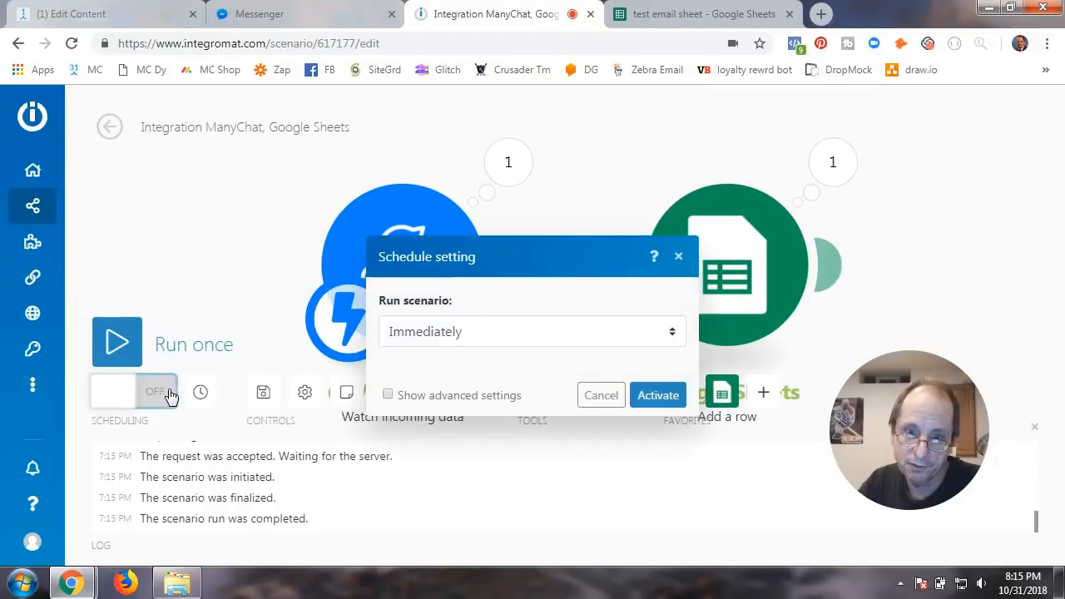
click(657, 395)
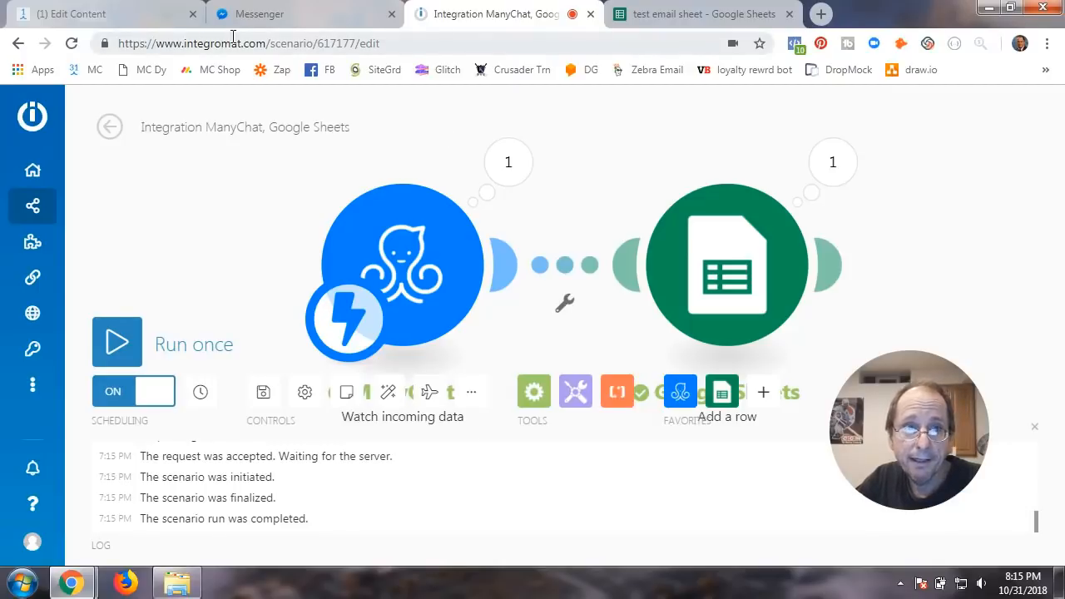
Step: Send Let's do it twice in Messenger, checking Sheet3 in Google Sheets after each reply, and return to Integromat
click(300, 17)
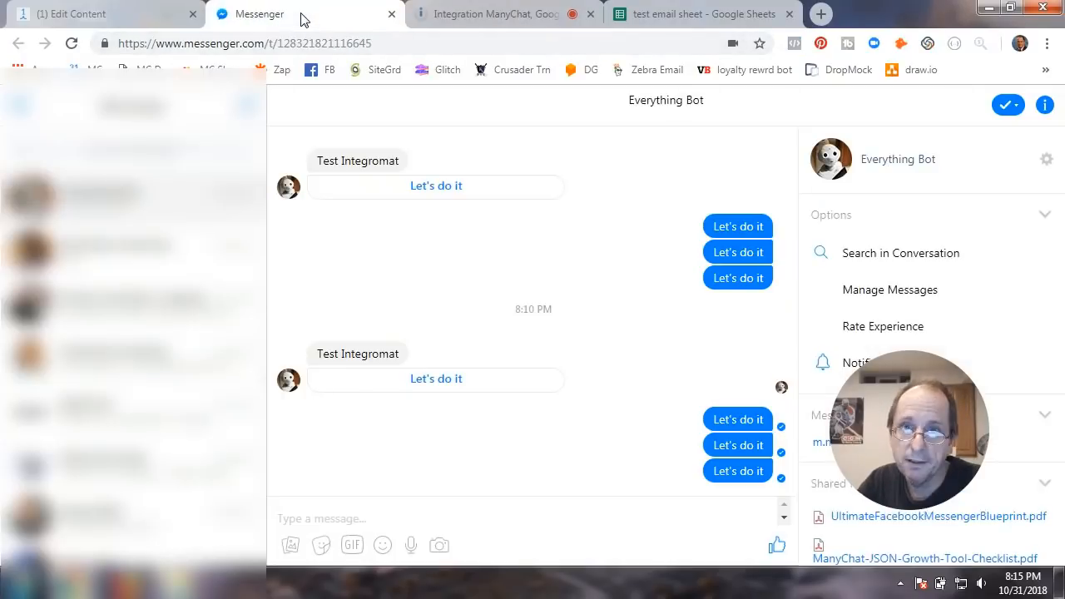
click(433, 385)
click(674, 17)
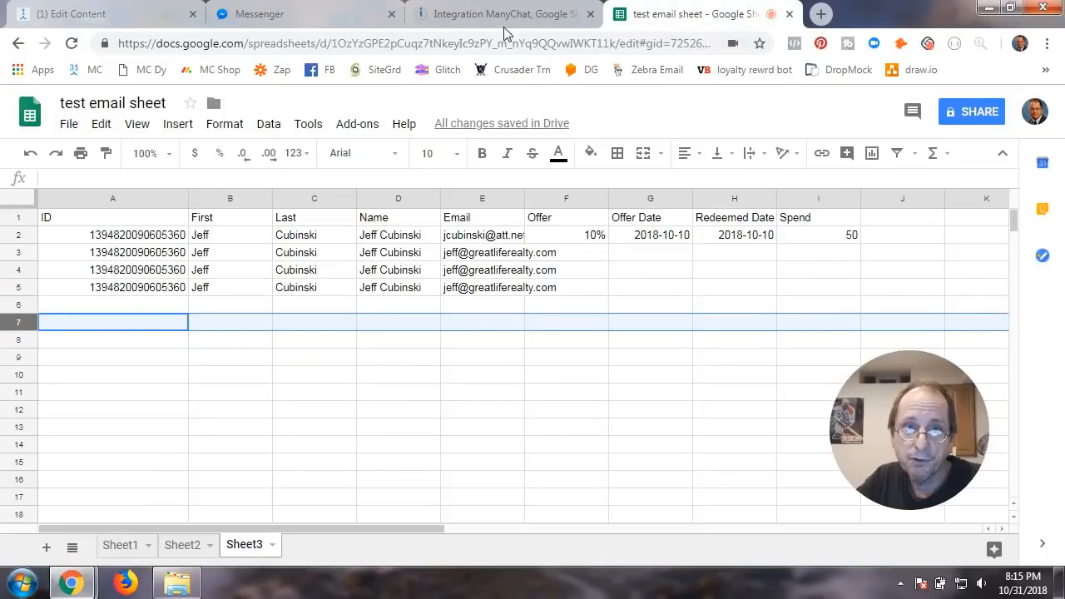
click(321, 21)
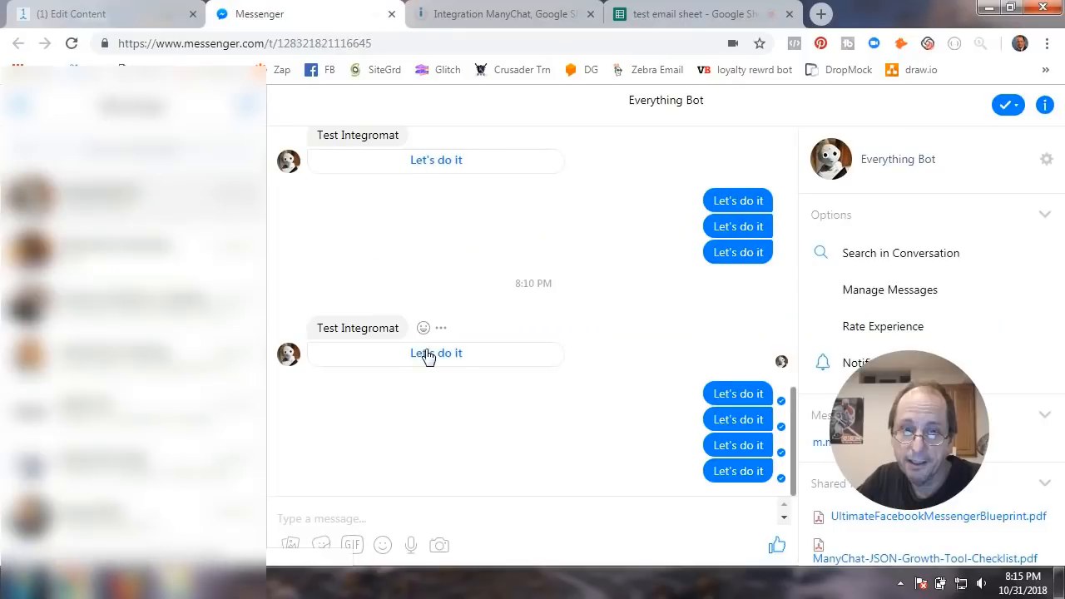
click(676, 17)
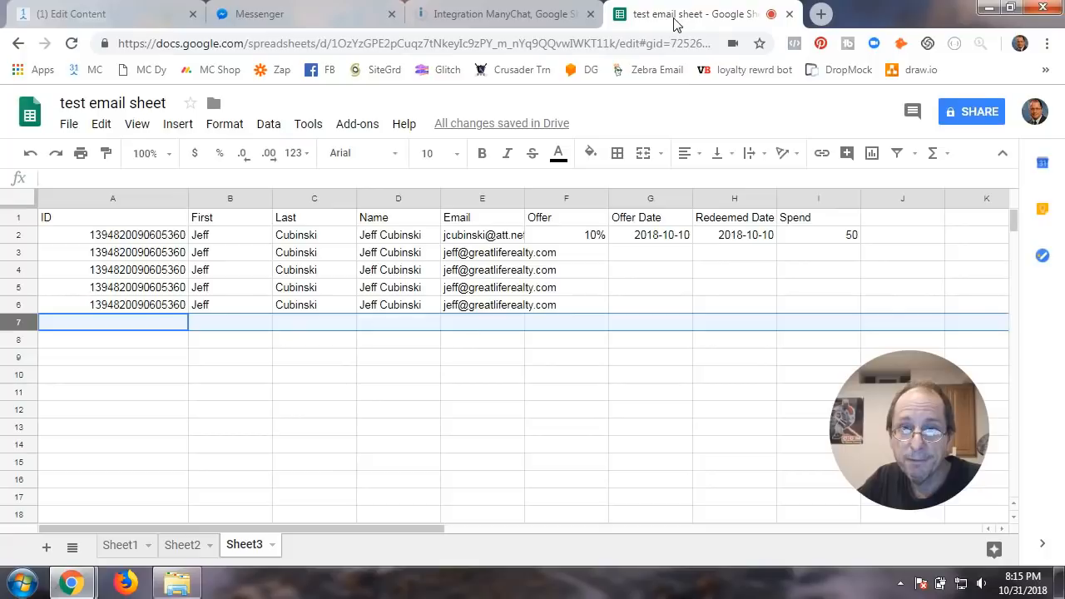
click(489, 18)
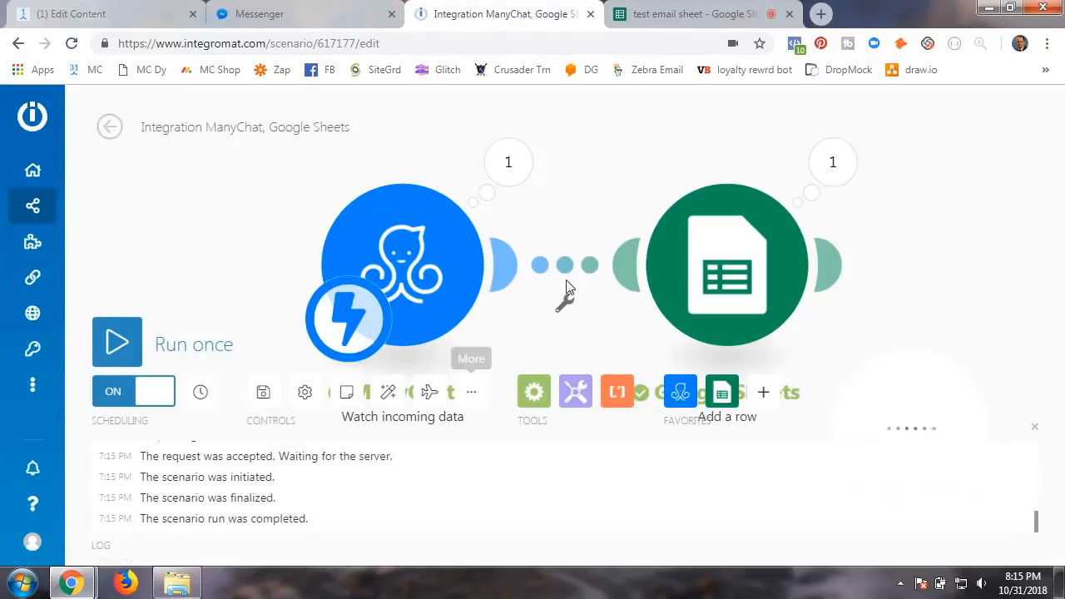